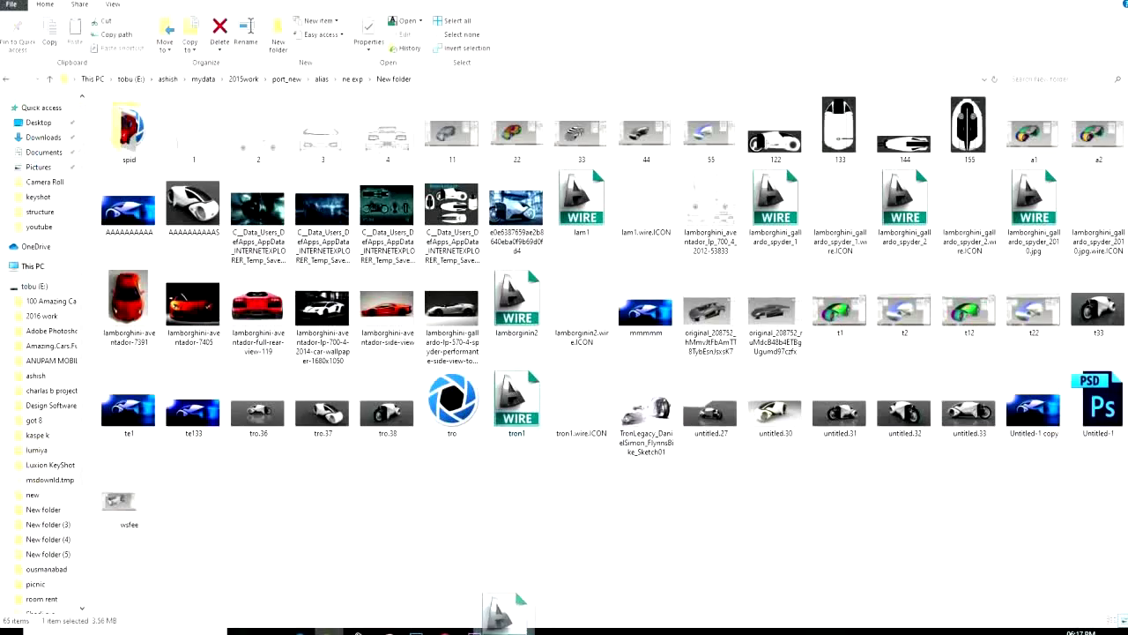
Import the tron1 light-cycle model, 303 parts in centimeters, into a new KeyShot scene
left_click_drag(498, 612, 520, 374)
left_click(571, 509)
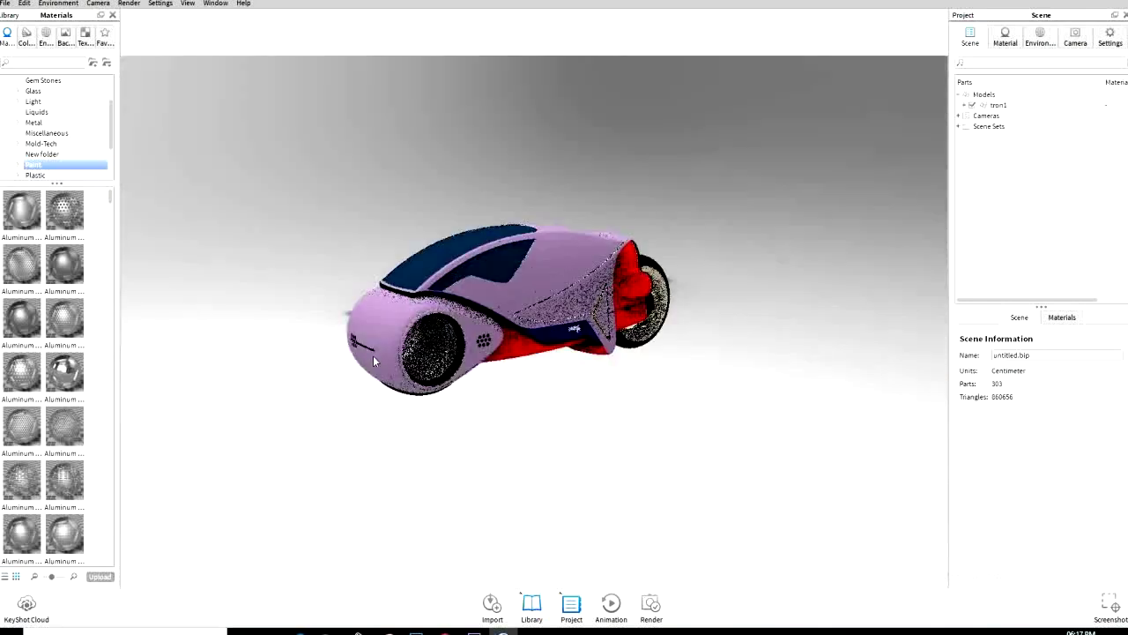
Select the tron1 model group and snap the light-cycle onto the ground so it casts a shadow
right_click(546, 282)
left_click(594, 378)
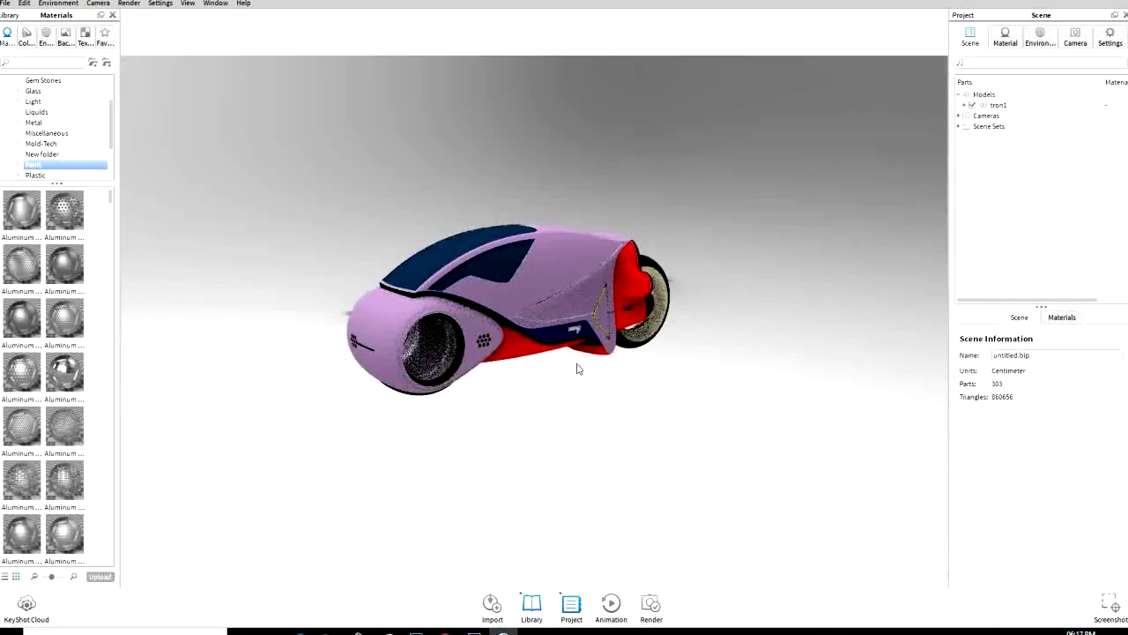
left_click(429, 313)
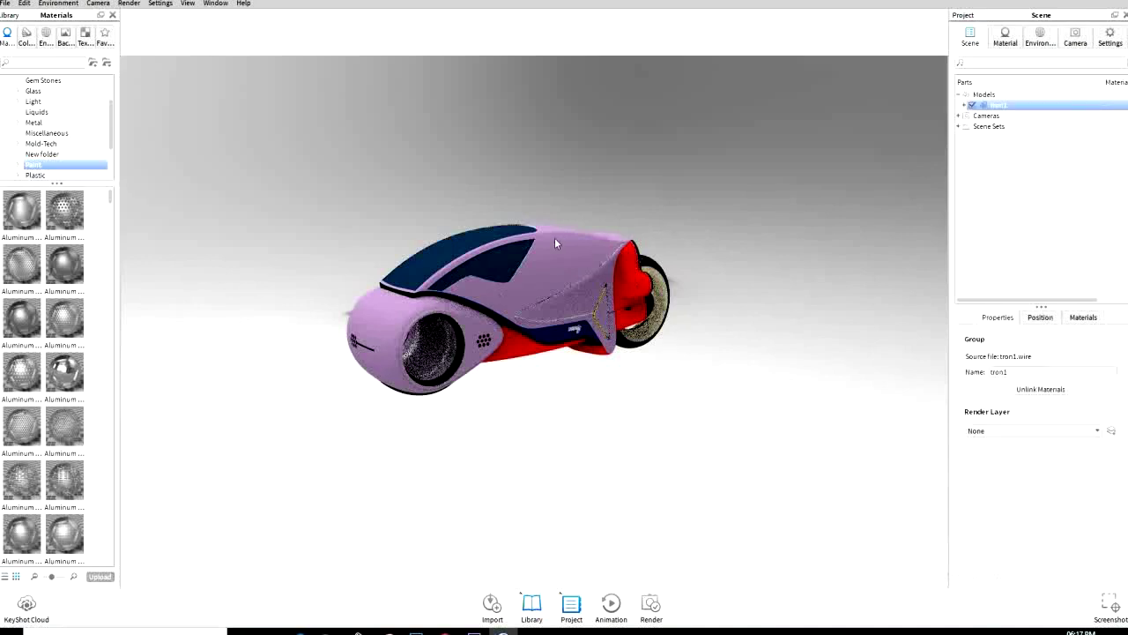
left_click_drag(554, 538, 608, 520)
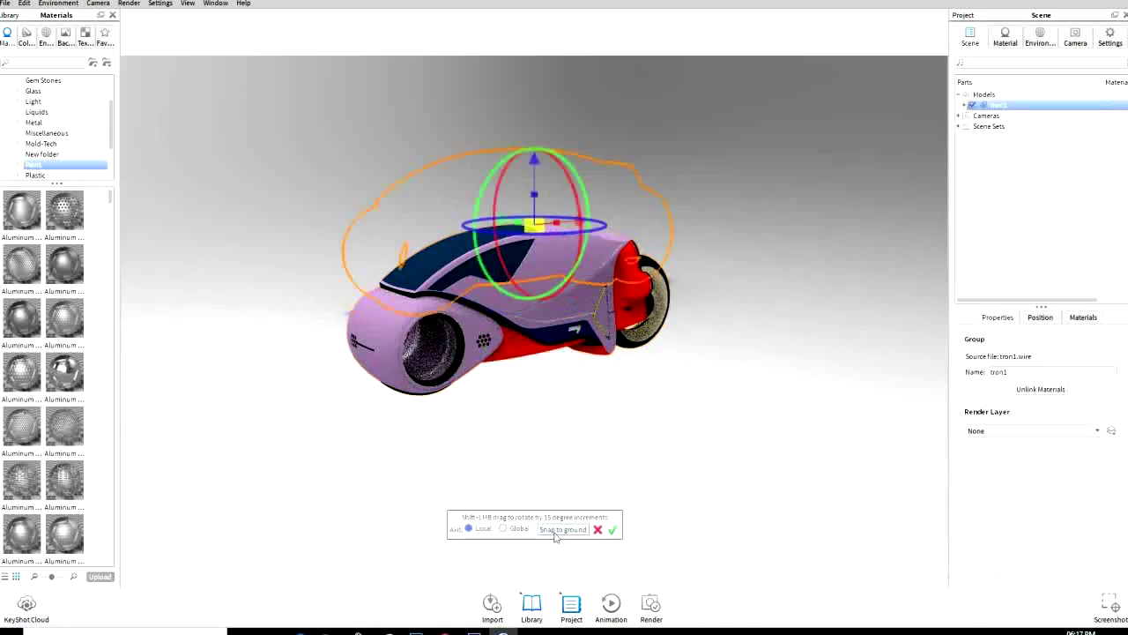
left_click(613, 528)
left_click_drag(575, 231, 562, 274)
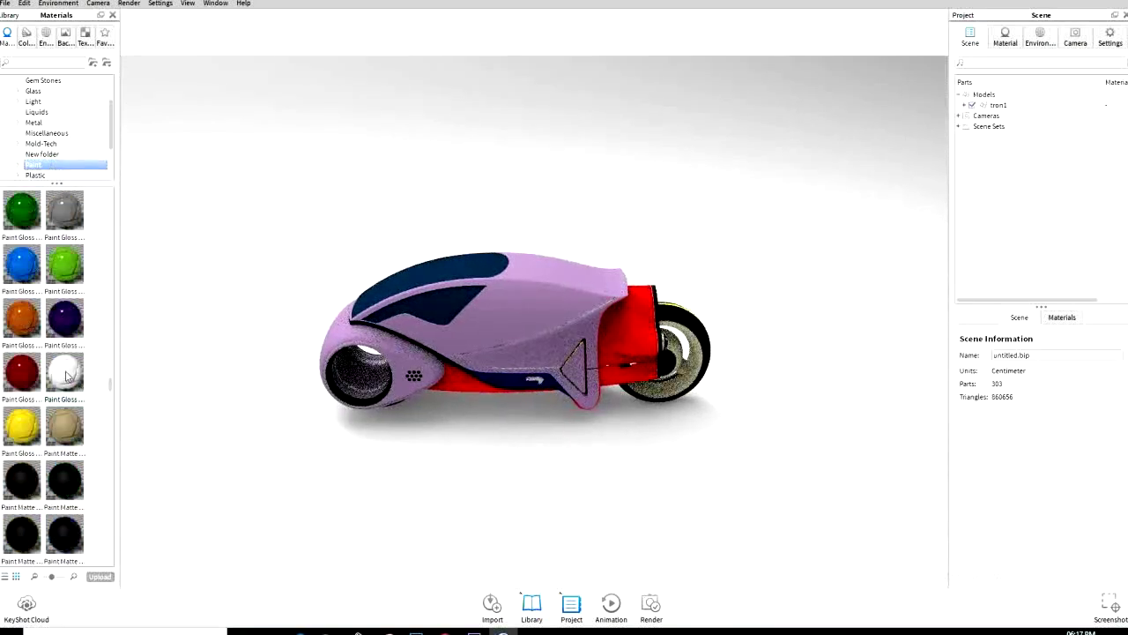
Apply black paint to the rear housing and platinum metal to another bike part
left_click_drag(27, 324, 630, 322)
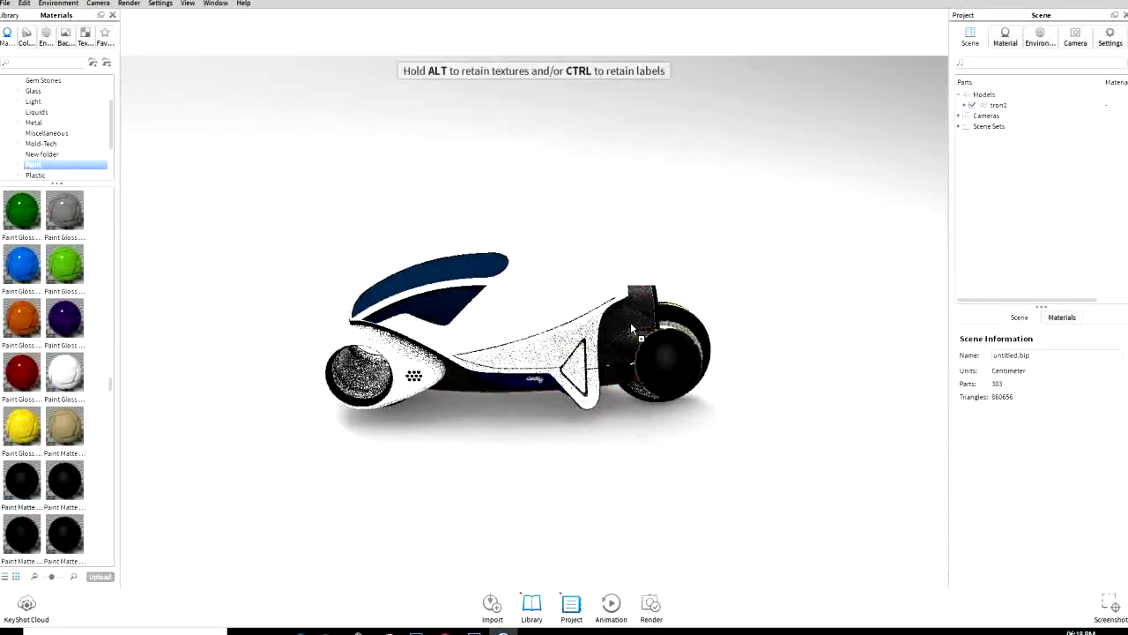
scroll(51, 369, "down", 3)
scroll(51, 368, "down", 2)
scroll(52, 369, "down", 3)
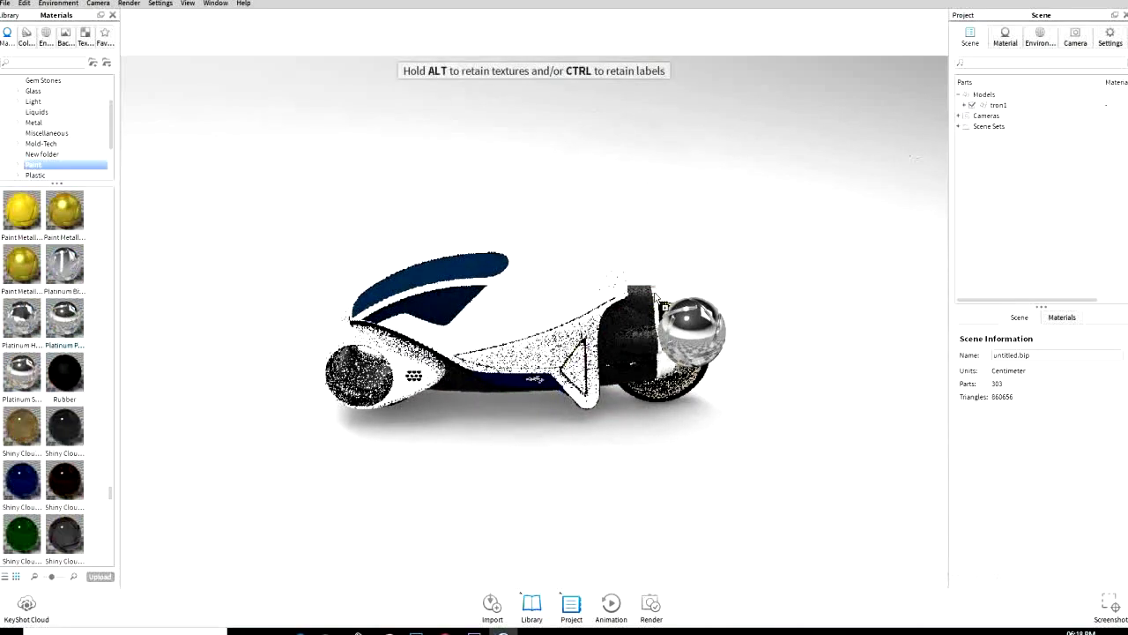
left_click_drag(66, 319, 670, 326)
scroll(324, 388, "up", 5)
Apply black paint to the bike body and a dark material to the side panel
left_click_drag(323, 389, 754, 350)
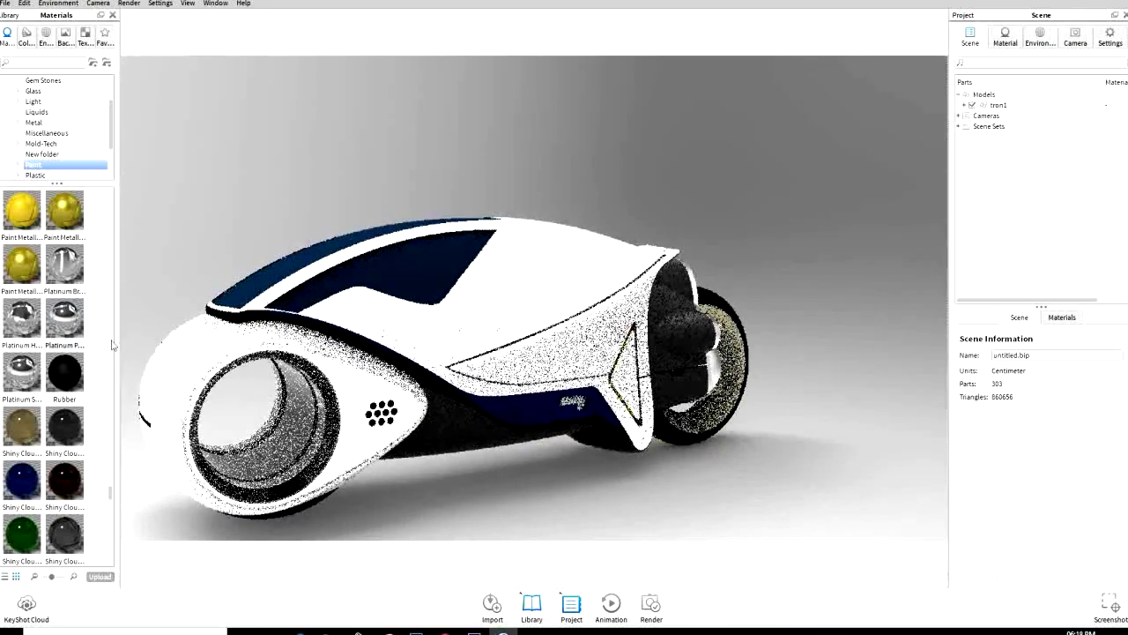
scroll(17, 304, "up", 3)
scroll(18, 304, "up", 3)
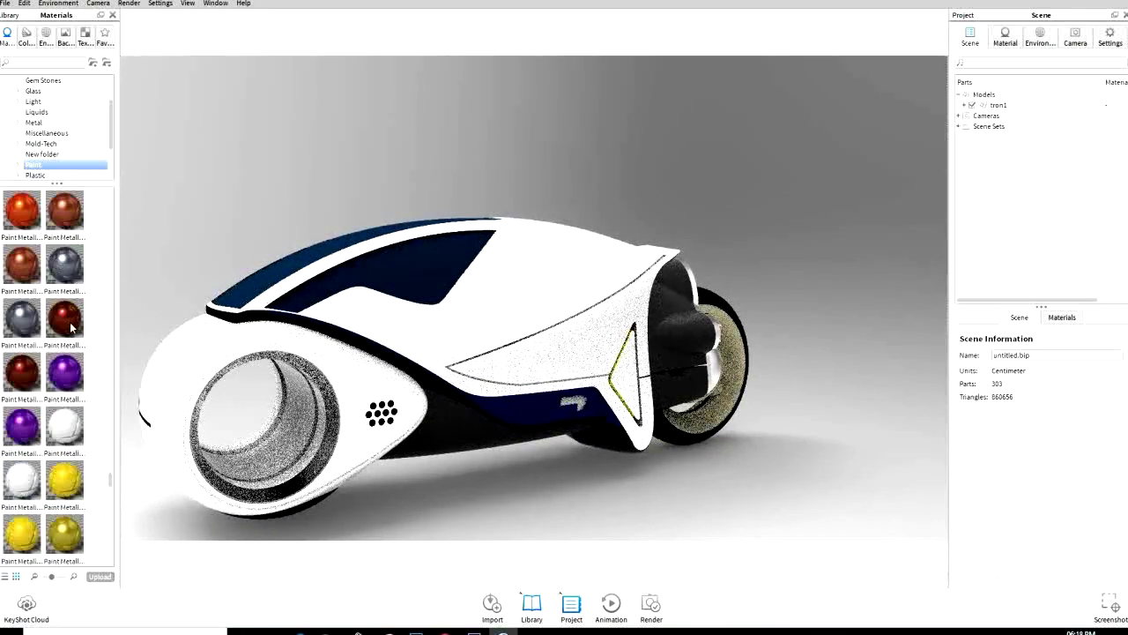
scroll(73, 327, "down", 3)
mouse_move(65, 317)
left_mouse_down()
mouse_move(451, 258)
mouse_move(408, 361)
left_mouse_up()
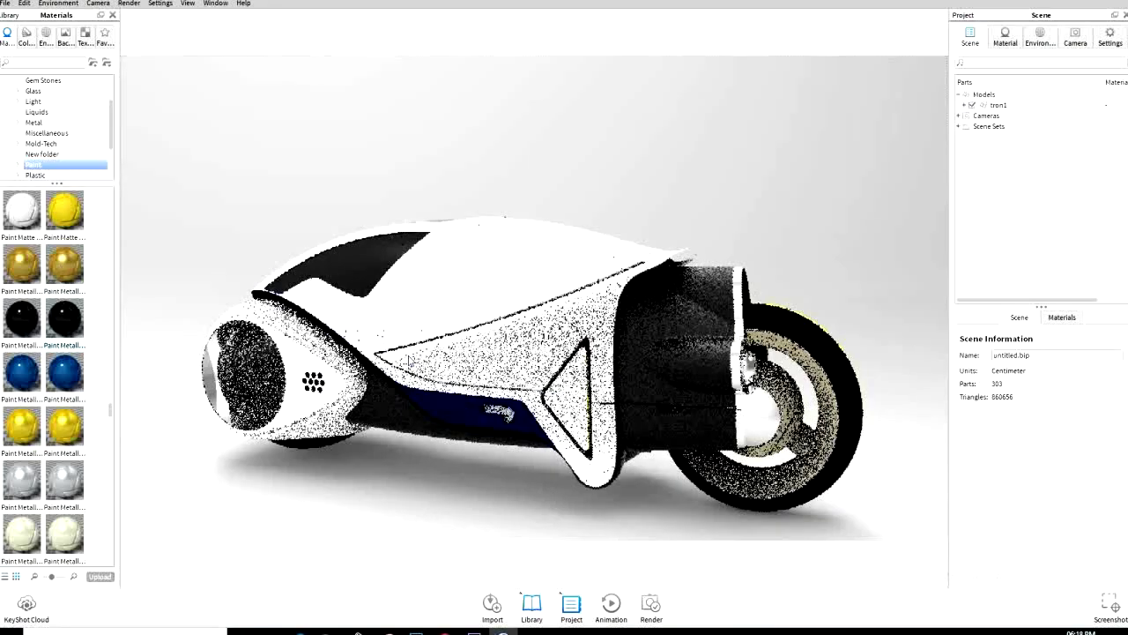
scroll(695, 440, "up", 2)
scroll(684, 413, "up", 2)
scroll(734, 393, "up", 2)
scroll(734, 393, "up", 2)
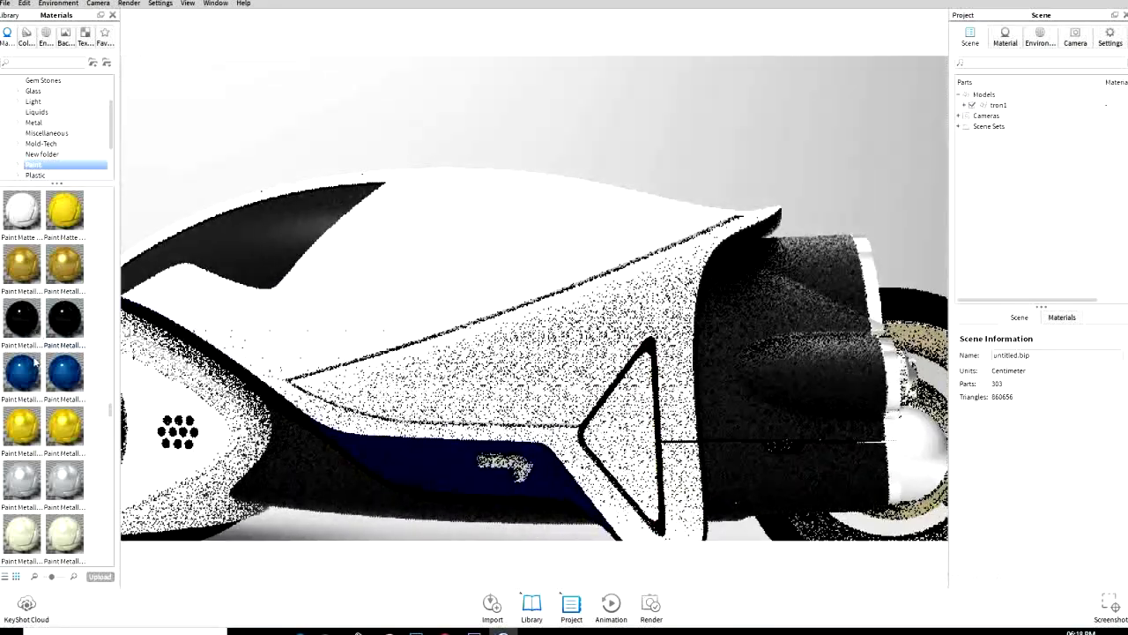
scroll(35, 353, "down", 3)
scroll(35, 357, "down", 3)
left_click_drag(608, 309, 280, 389)
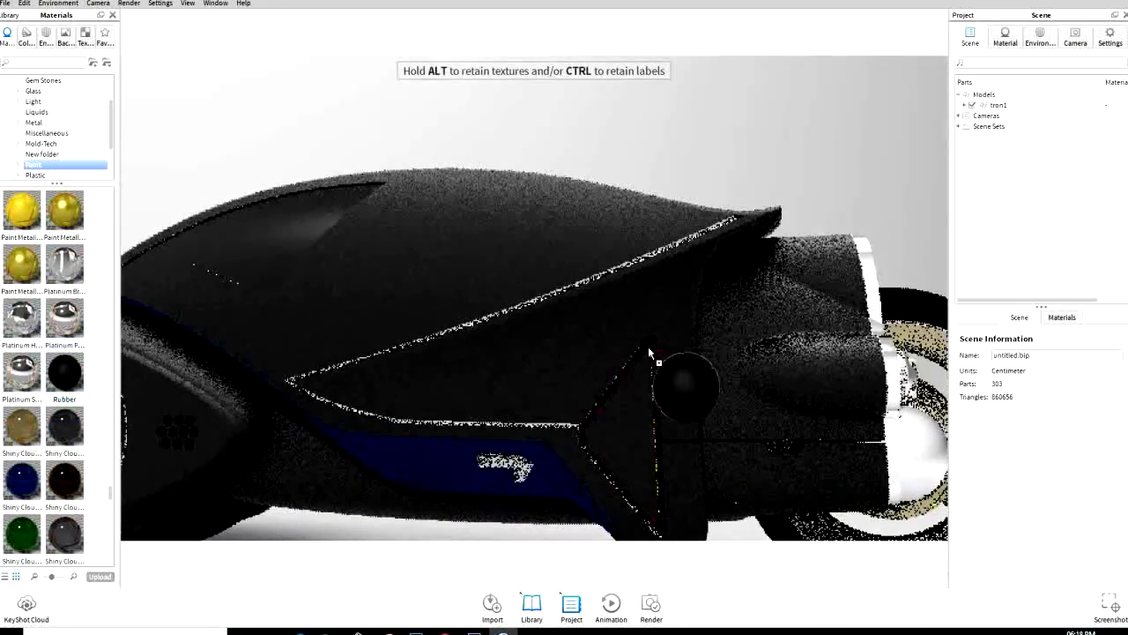
scroll(281, 389, "down", 2)
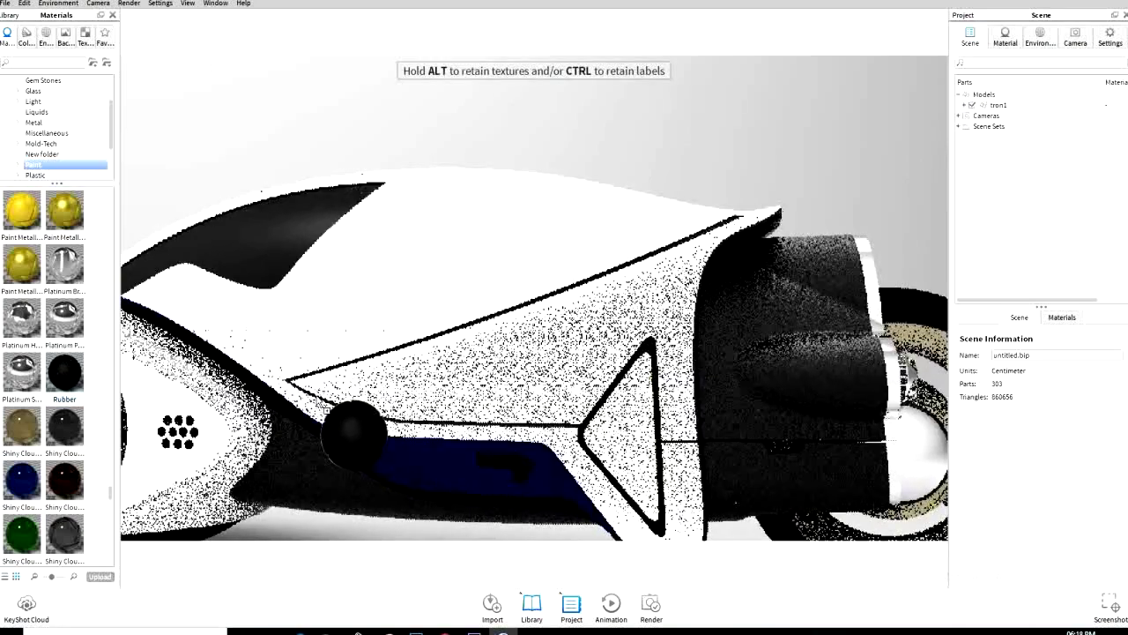
scroll(280, 388, "down", 2)
left_click_drag(280, 389, 280, 388)
scroll(534, 353, "down", 2)
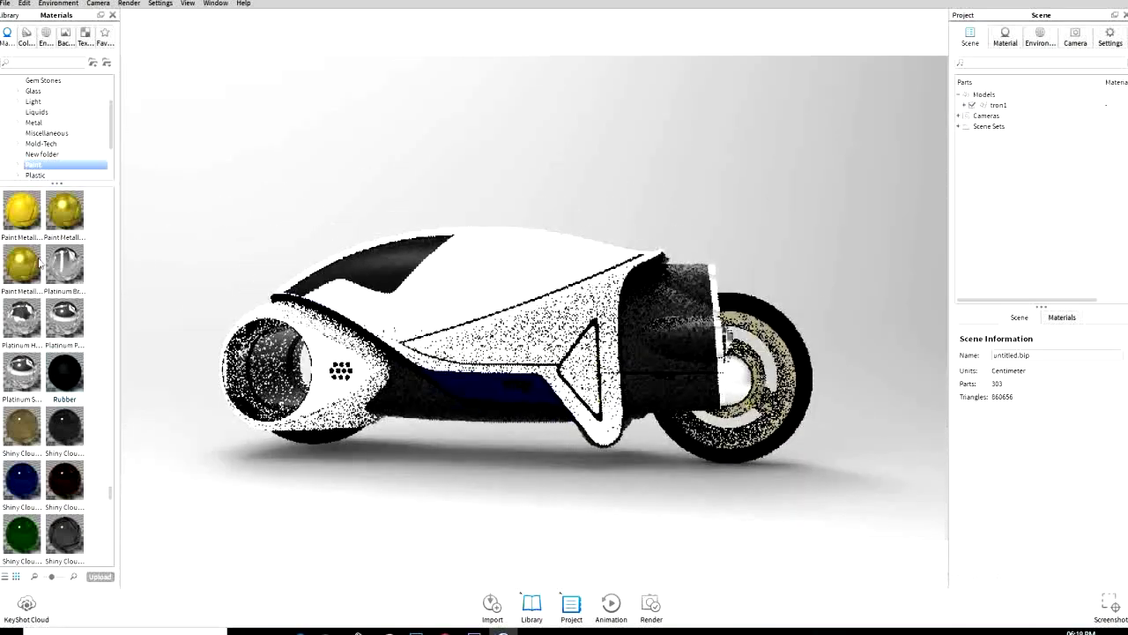
scroll(41, 282, "up", 3)
scroll(42, 273, "up", 3)
scroll(41, 261, "up", 3)
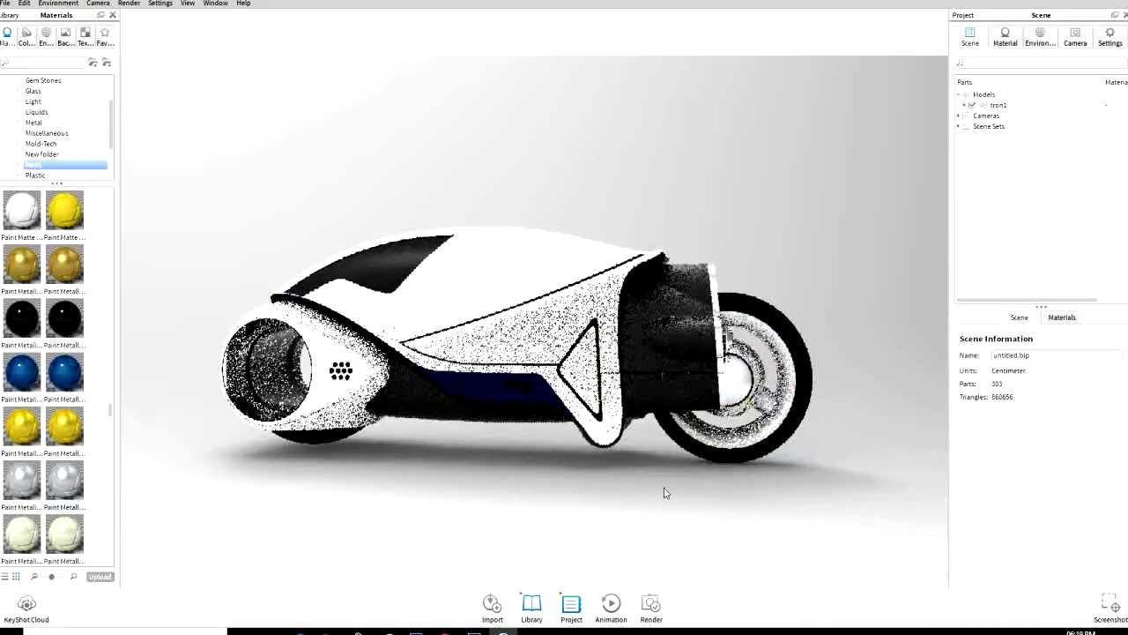
Give the rear wheel hub a steel finish and list the Light materials
mouse_move(390, 493)
left_mouse_down()
mouse_move(555, 515)
mouse_move(605, 508)
left_mouse_up()
scroll(25, 377, "down", 5)
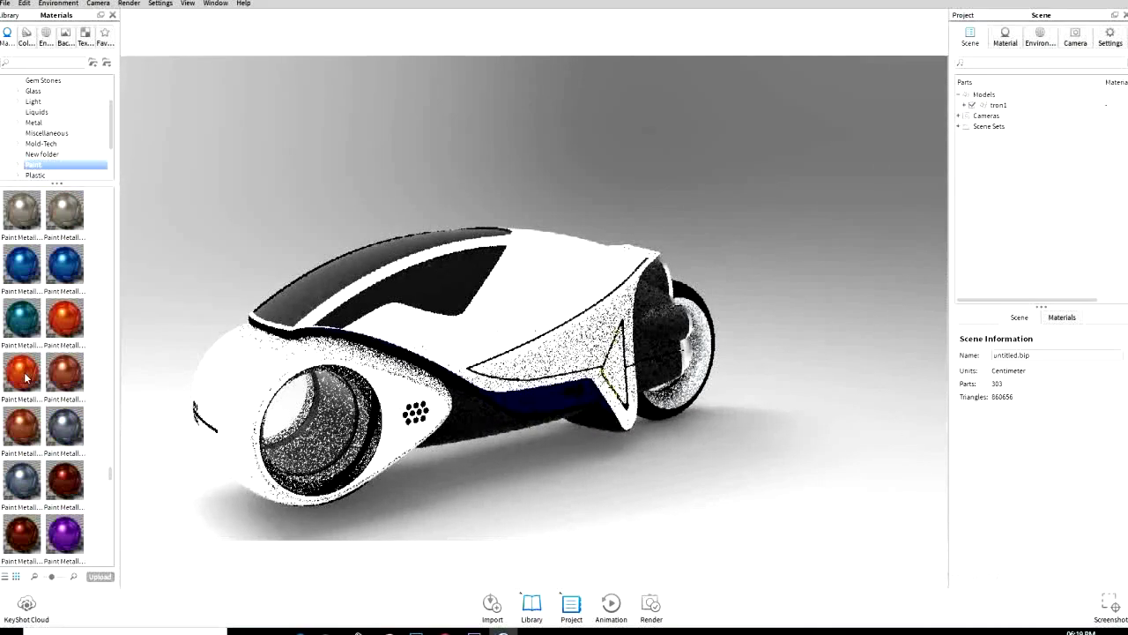
scroll(24, 377, "down", 5)
scroll(25, 377, "down", 5)
left_click_drag(177, 379, 269, 373)
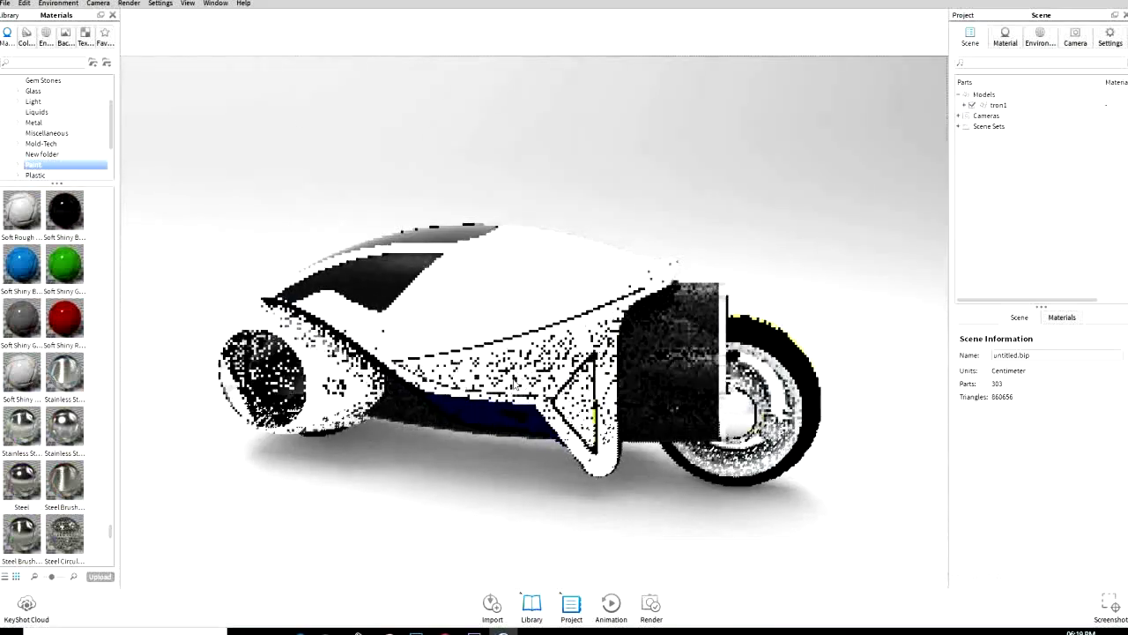
scroll(65, 385, "down", 5)
left_click_drag(64, 385, 750, 473)
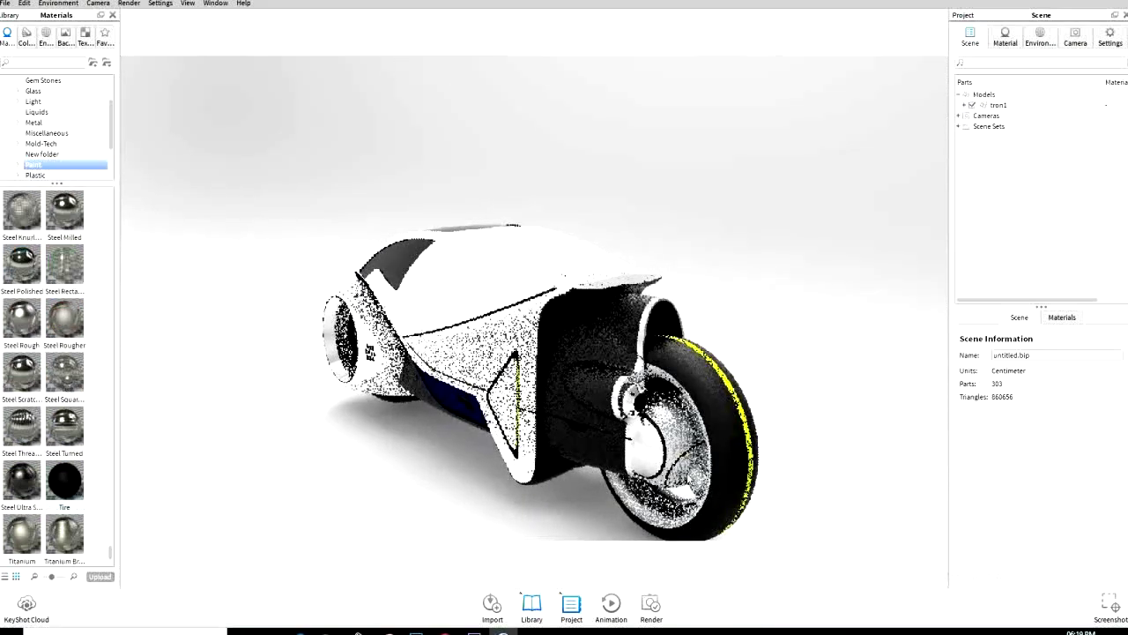
left_click(34, 101)
Apply Emissive White to the wheel LED strip and change its colour to bright cyan
left_click_drag(64, 318, 747, 436)
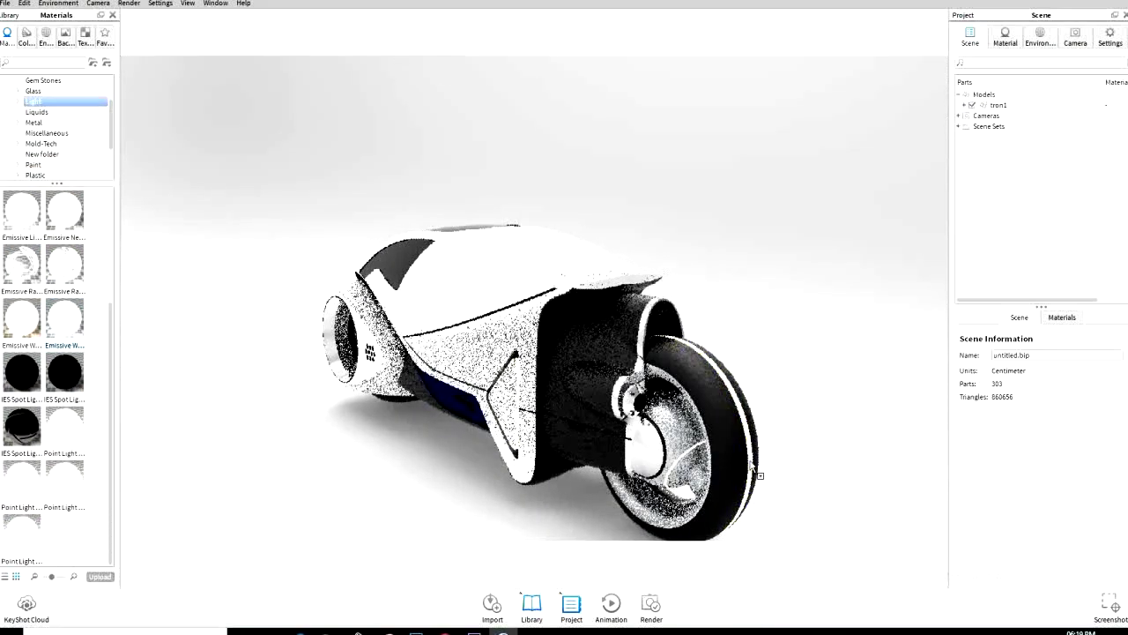
left_click(1003, 388)
left_click(1105, 175)
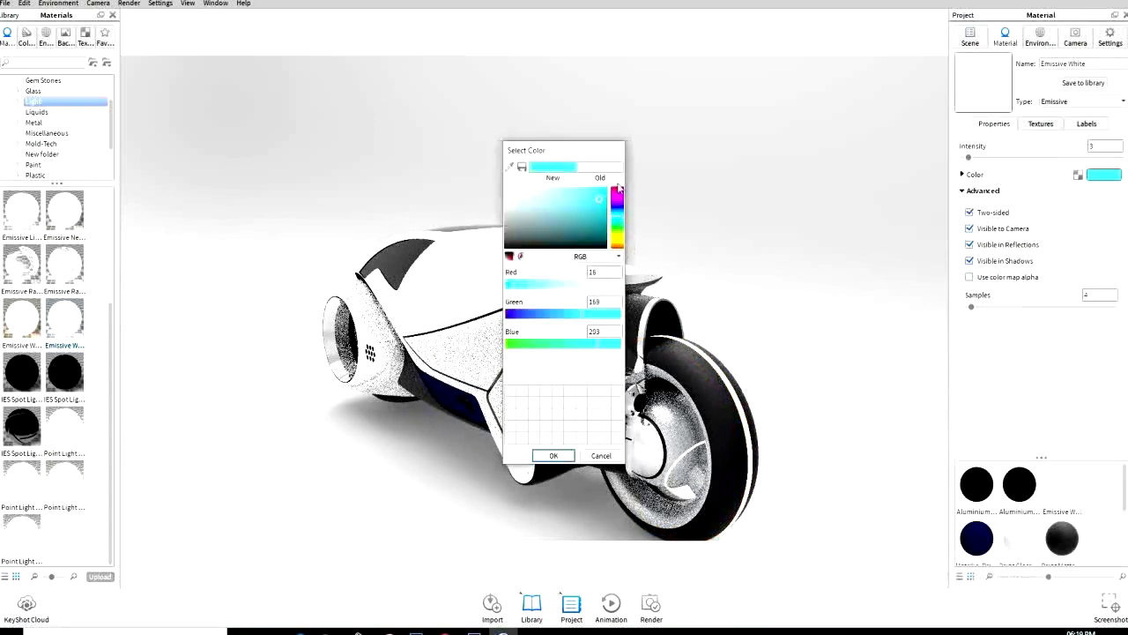
left_click(605, 188)
left_click(554, 455)
left_click_drag(553, 456, 479, 447)
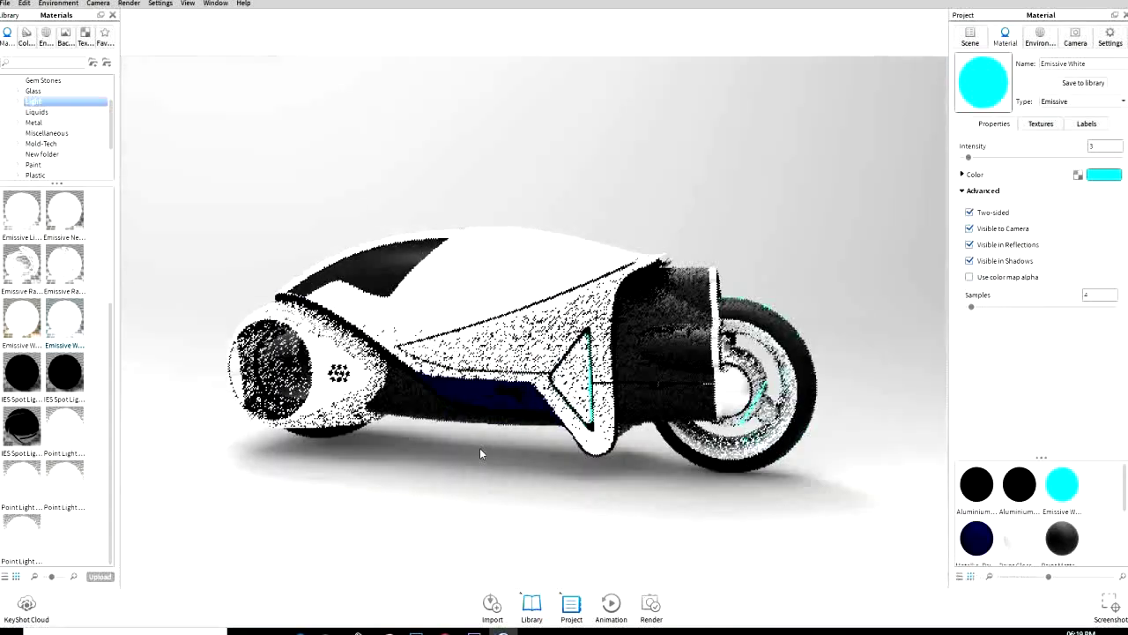
Apply Paint Matte black to the dark lower panel and bring up its settings
left_click(33, 165)
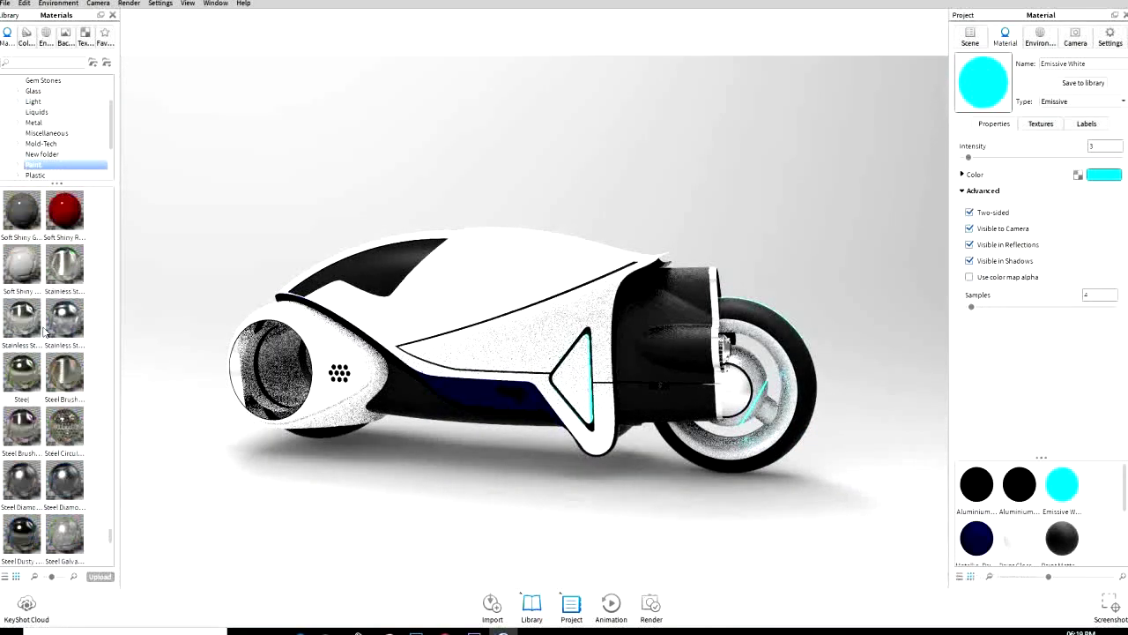
left_click_drag(42, 329, 483, 391)
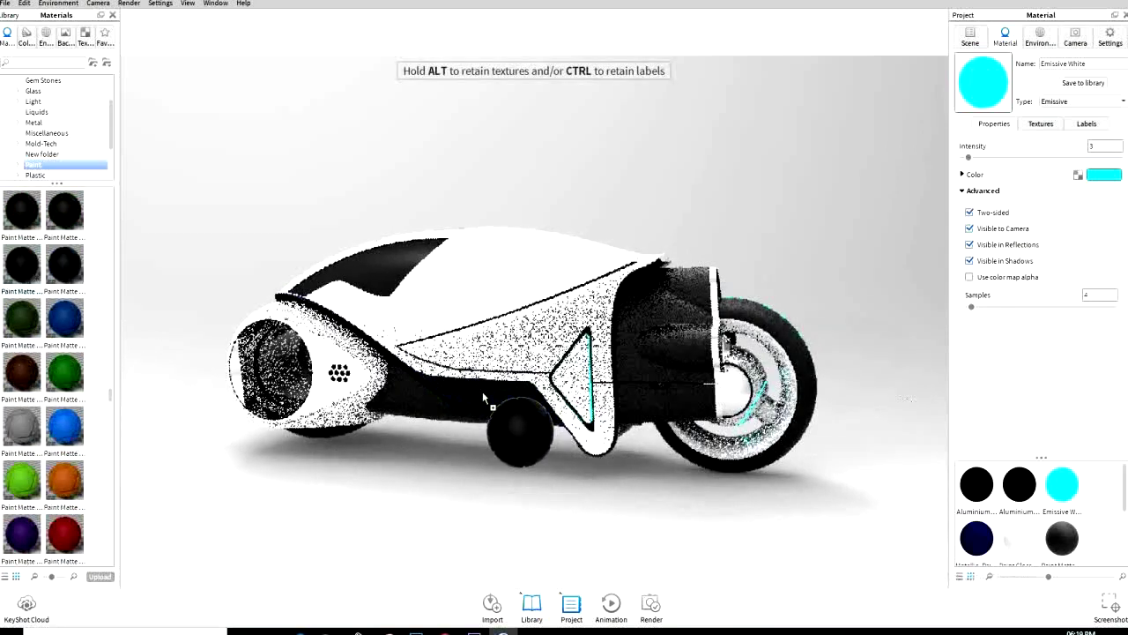
left_click(1040, 123)
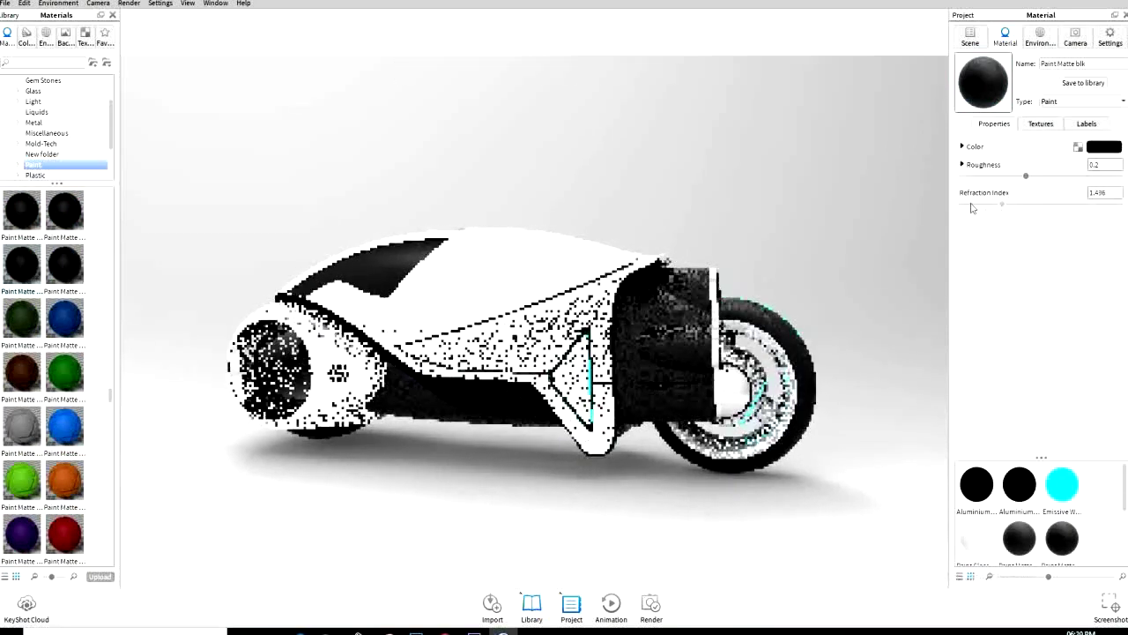
Set the matte paint's refraction index to 1.084 and add a ground plane beneath the bike
mouse_move(526, 402)
left_mouse_down()
mouse_move(411, 423)
mouse_move(876, 381)
mouse_move(936, 390)
mouse_move(467, 391)
left_mouse_up()
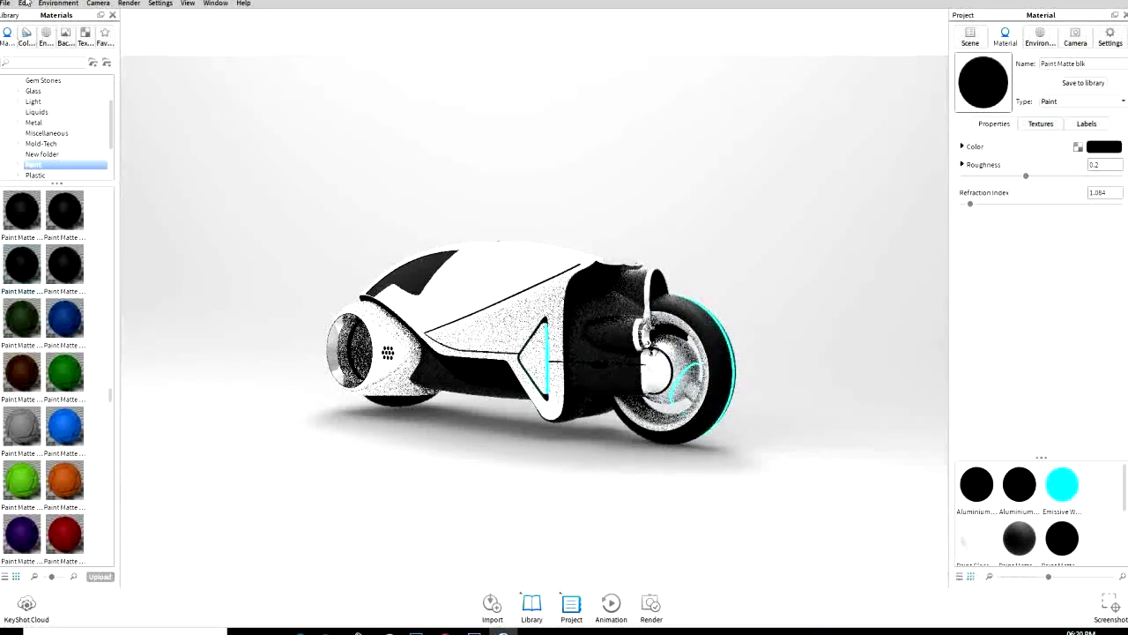
left_click(198, 129)
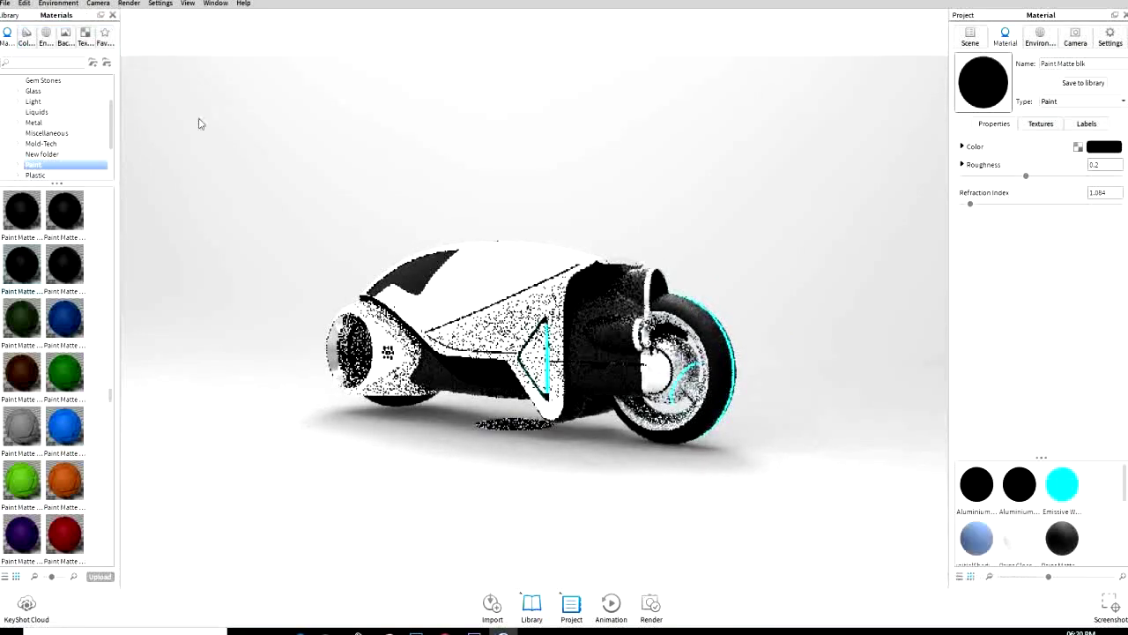
right_click(522, 427)
Enlarge the ground plane to fill the floor and apply Paint Metallic Black to it
left_click(569, 275)
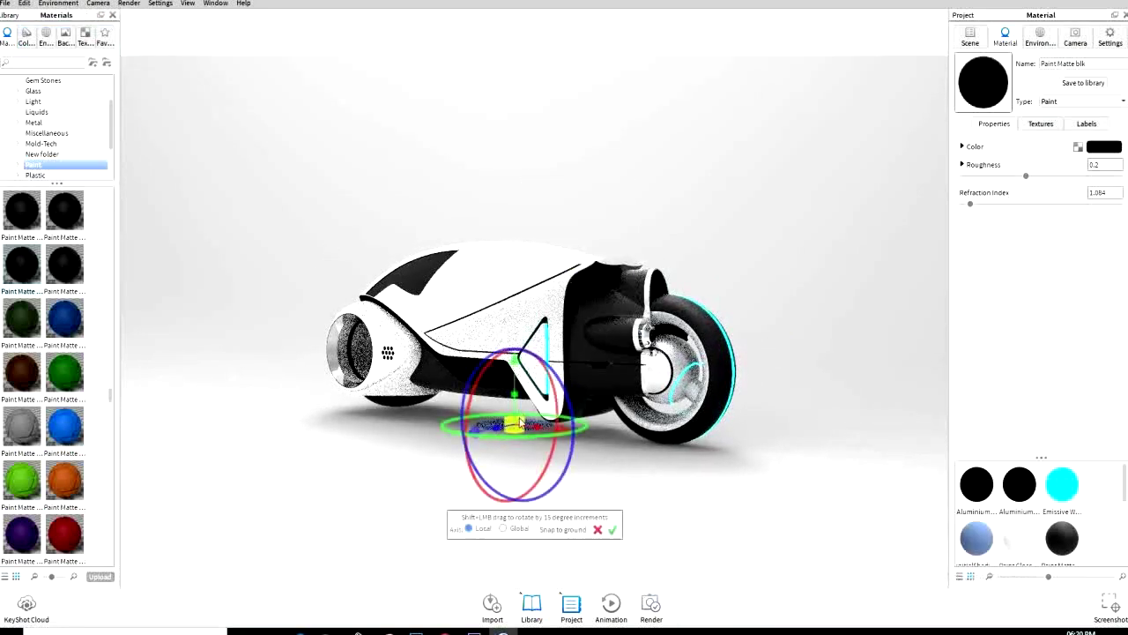
left_click_drag(518, 425, 617, 441)
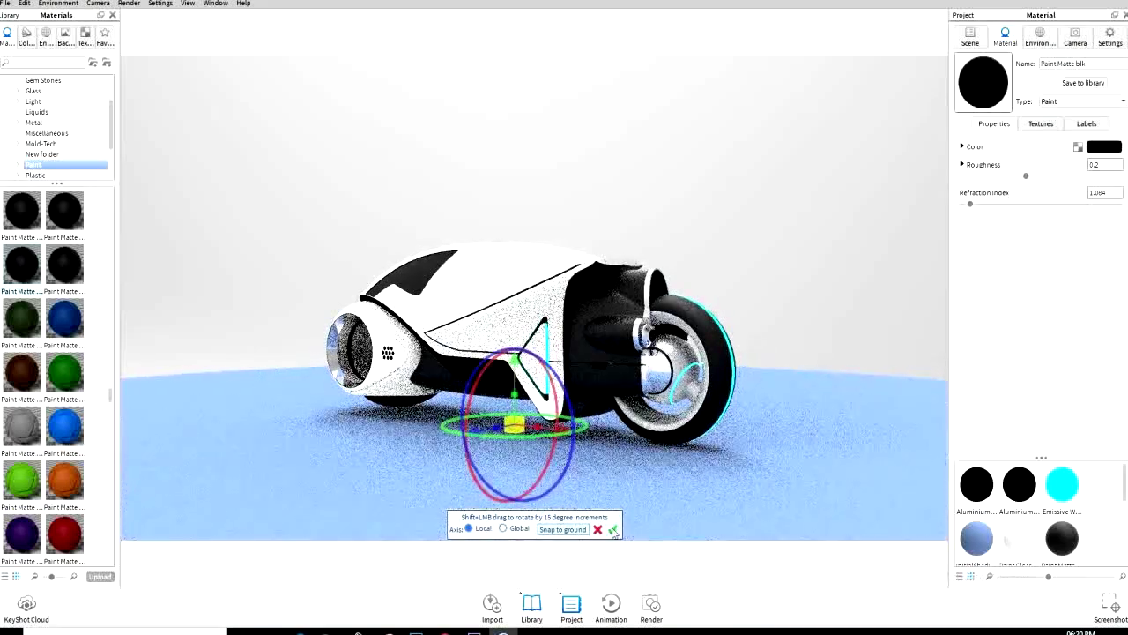
key("Return")
left_click_drag(549, 481, 459, 476)
scroll(57, 370, "down", 3)
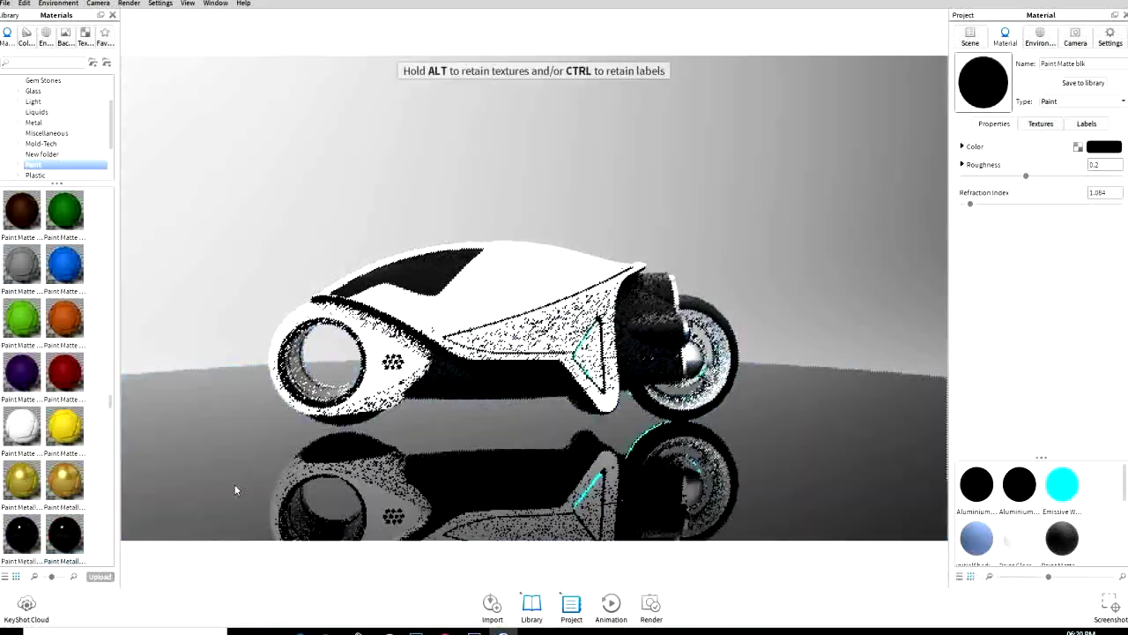
mouse_move(21, 533)
left_mouse_down()
mouse_move(401, 495)
mouse_move(374, 453)
left_mouse_up()
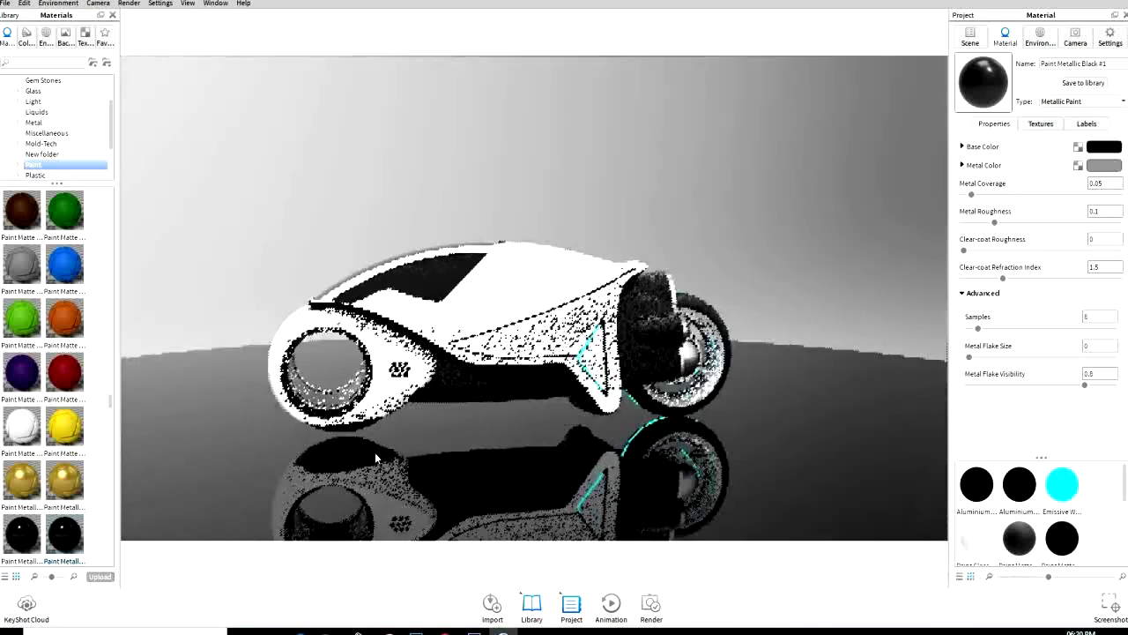
Reposition the light-cycle model and reframe the view
right_click(480, 354)
left_click(488, 429)
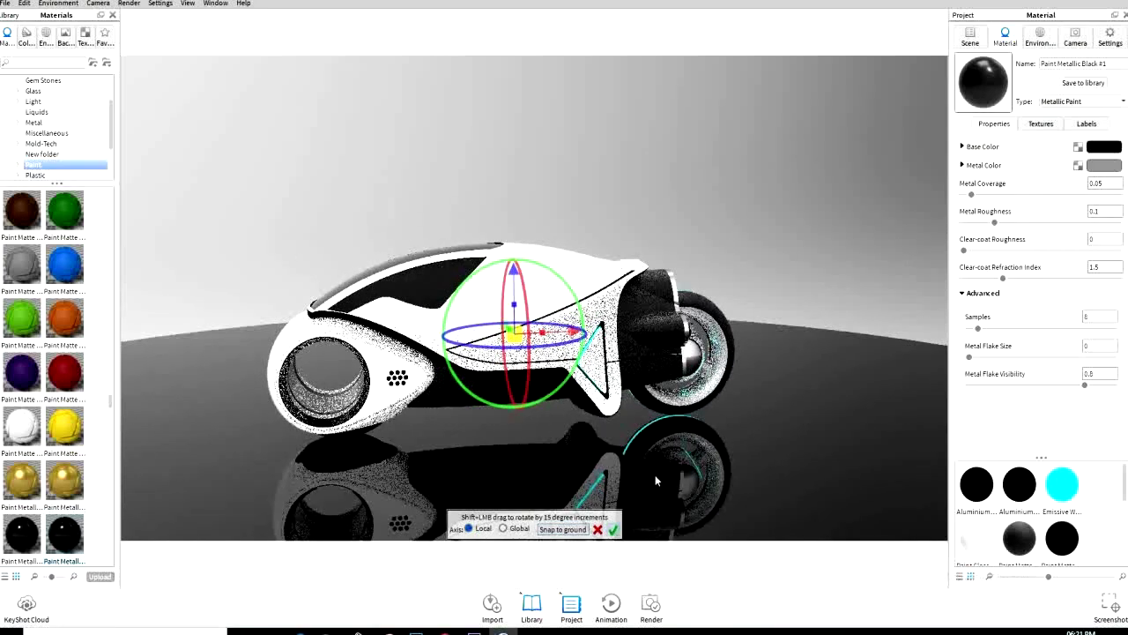
mouse_move(655, 480)
left_mouse_down()
mouse_move(488, 469)
mouse_move(352, 484)
mouse_move(598, 486)
mouse_move(601, 434)
mouse_move(643, 481)
left_mouse_up()
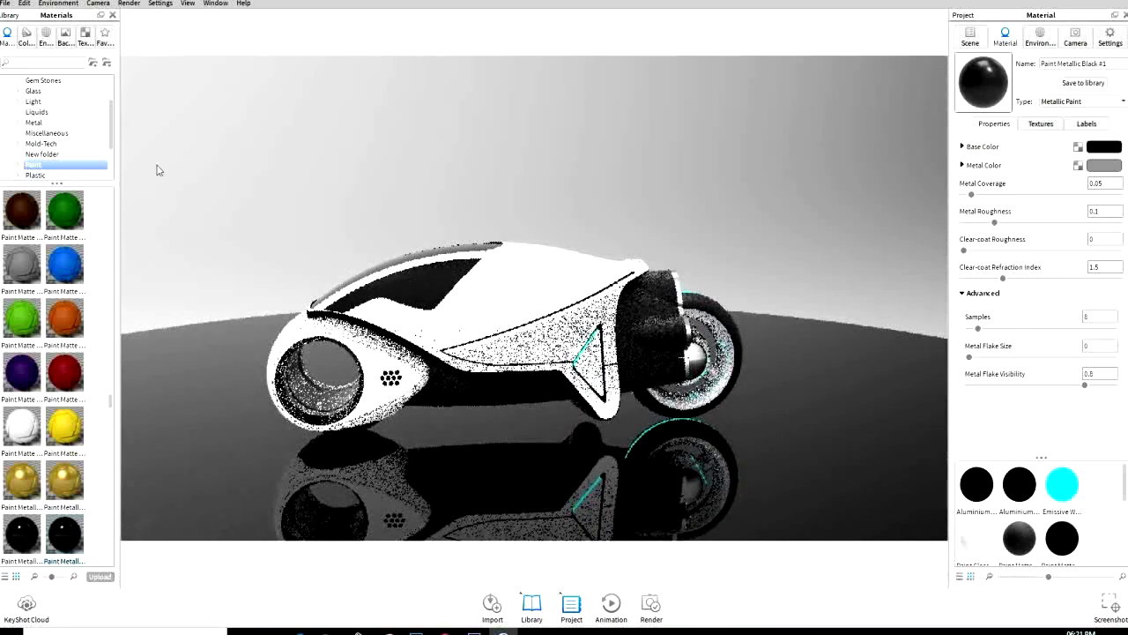
left_click(27, 36)
mouse_move(57, 35)
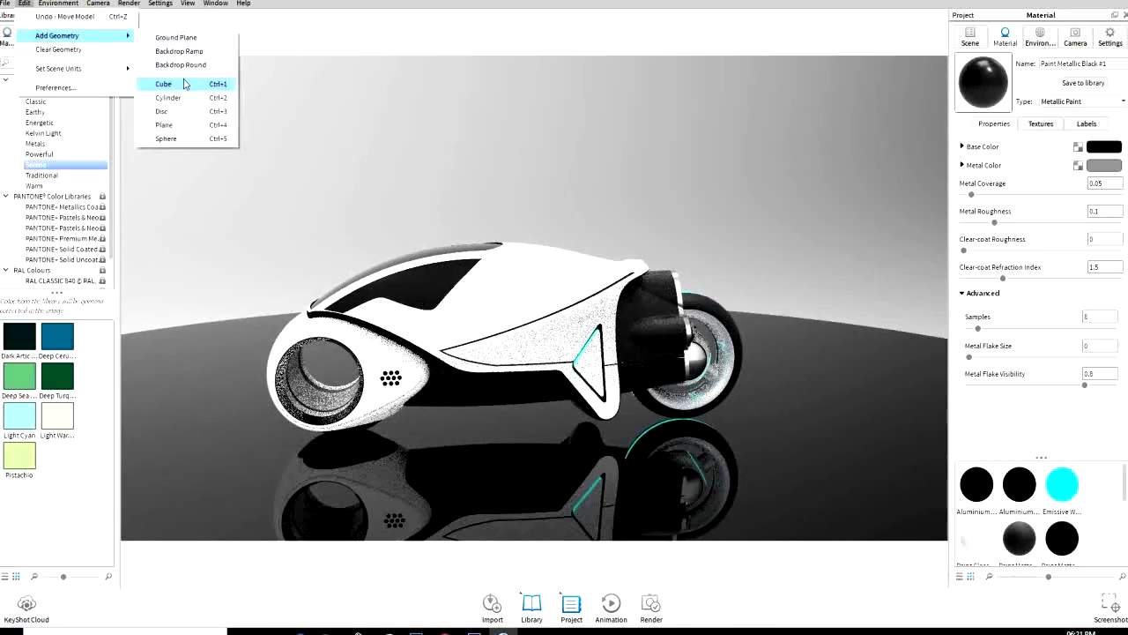
Add a sphere to the scene and raise it above the bike
left_click(165, 138)
right_click(515, 361)
left_click(575, 456)
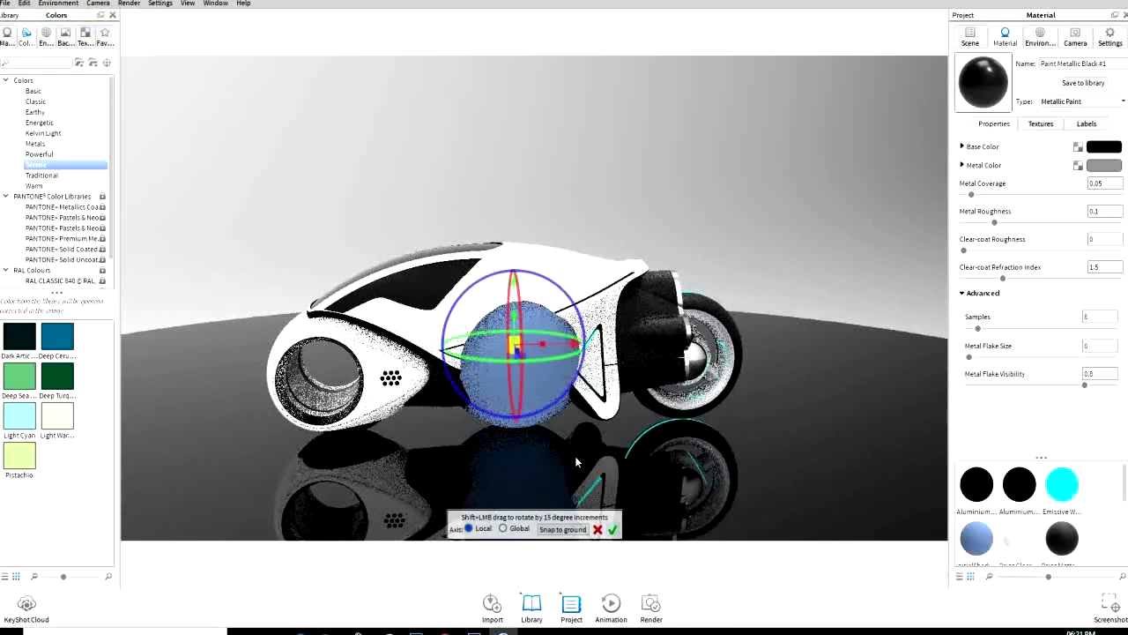
left_click_drag(574, 347, 672, 337)
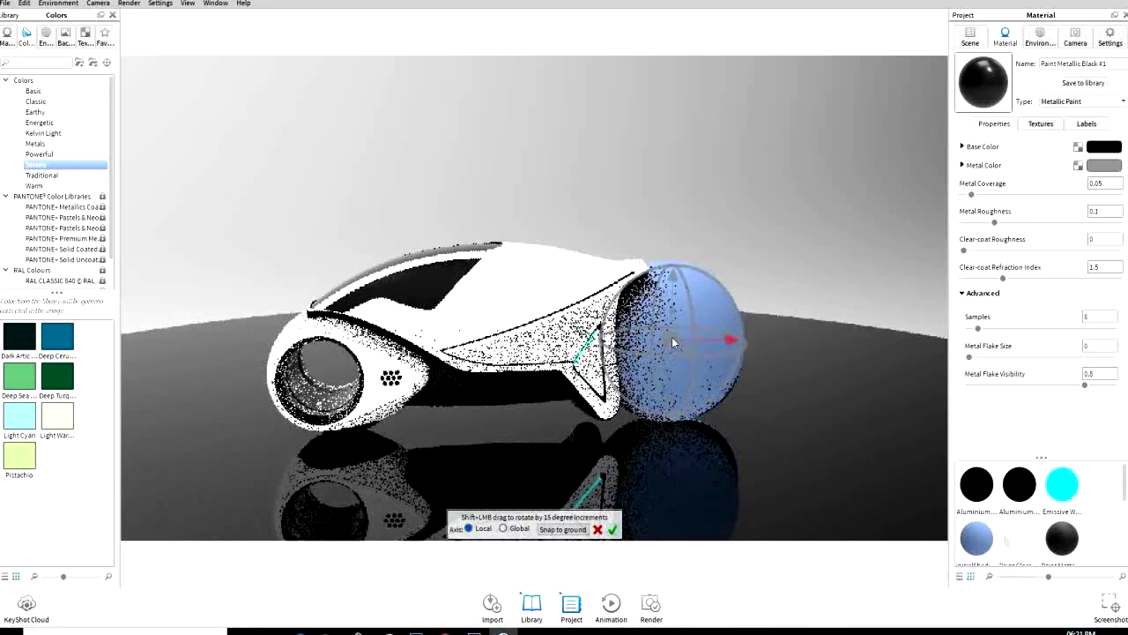
left_click_drag(670, 273, 683, 165)
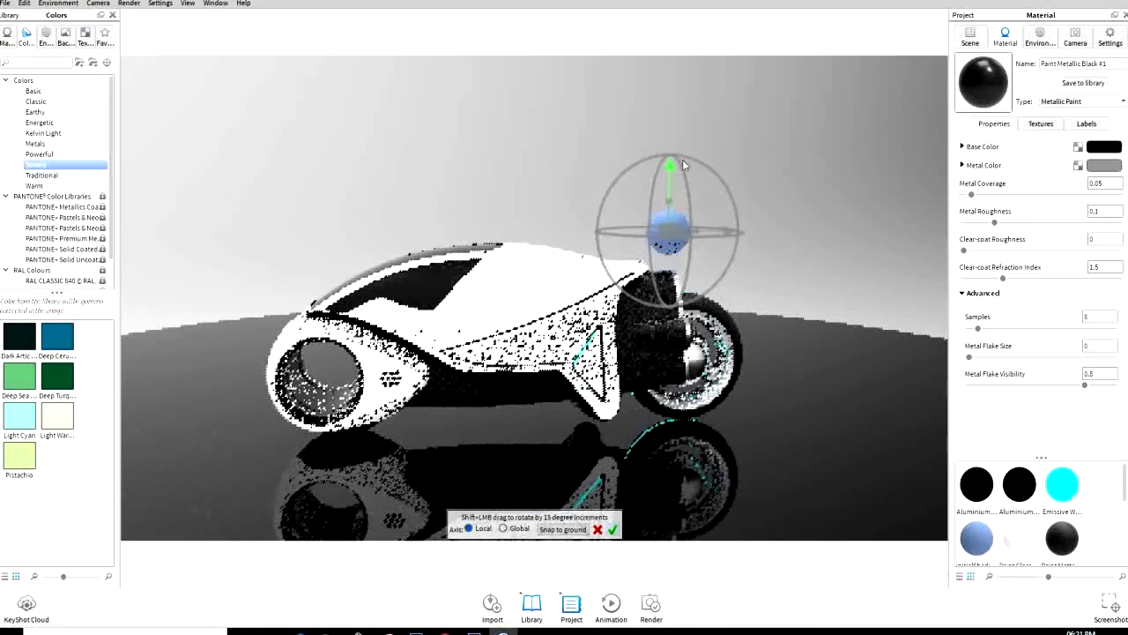
left_click(613, 529)
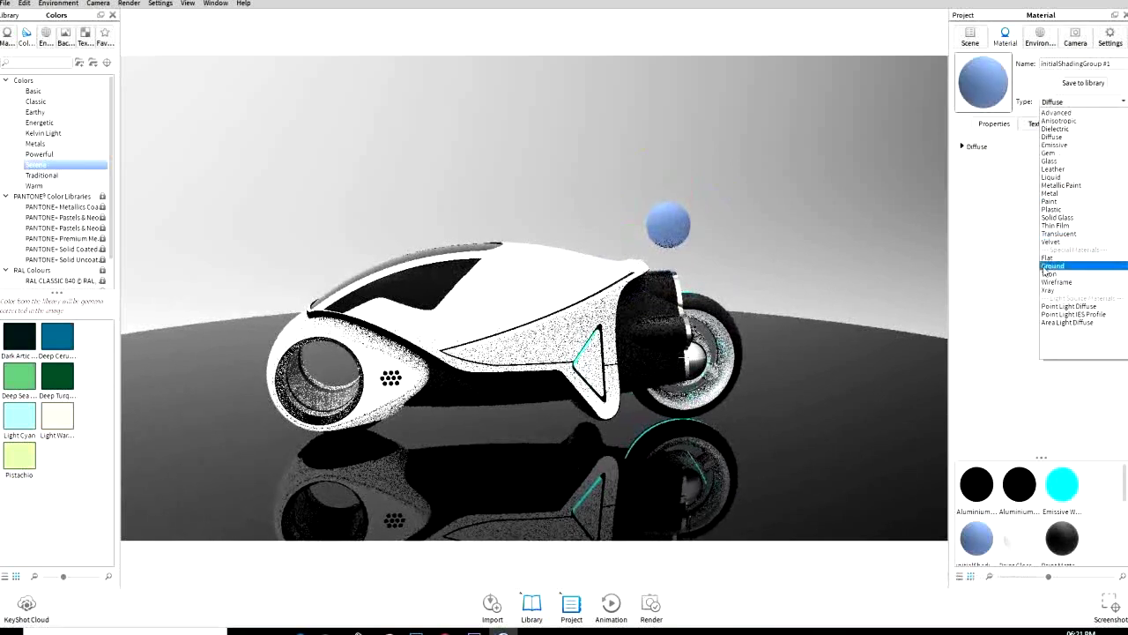
Turn the sphere into a Point Light Diffuse with 0.02 W power
left_click(1067, 305)
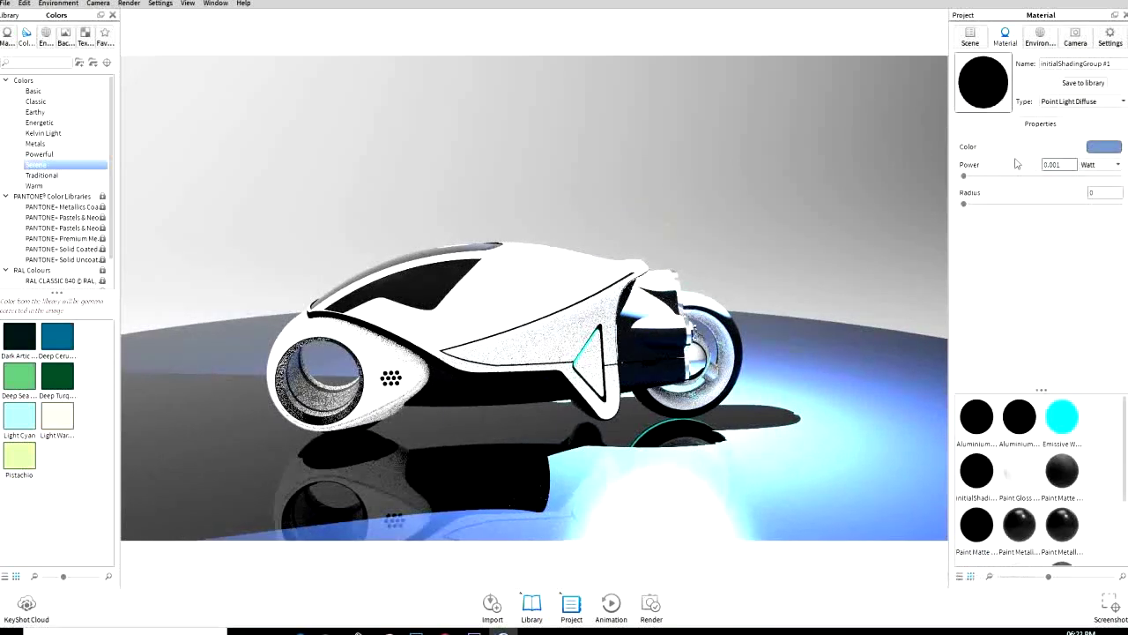
type("0.02")
key("Return")
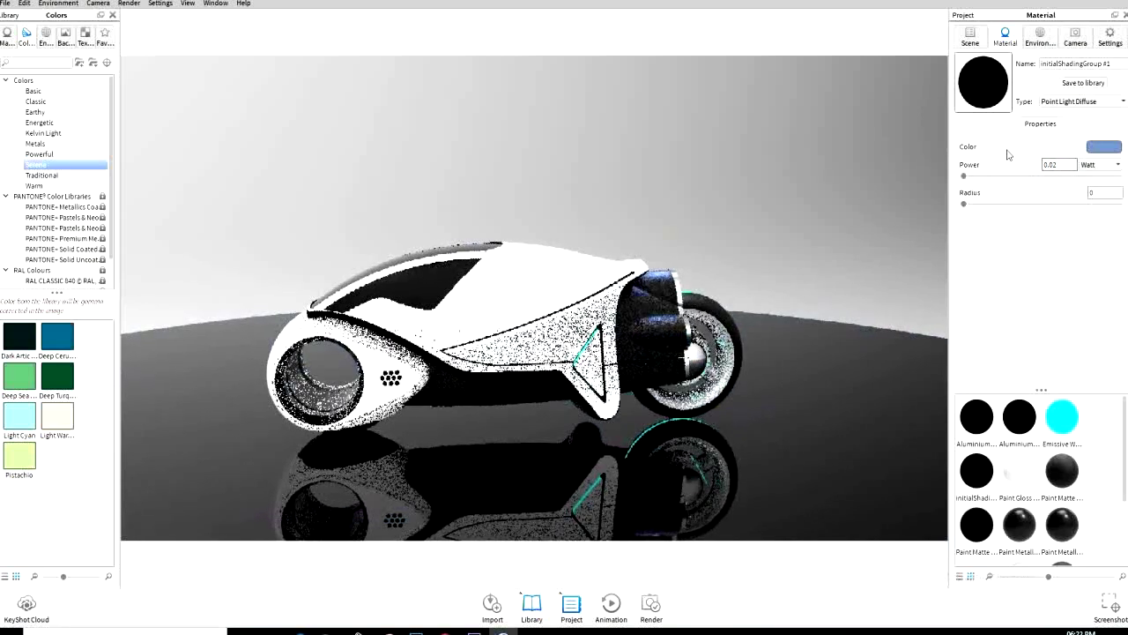
left_click(973, 34)
Lower the sphere toward the ground and raise its light power to 11 W
scroll(1058, 220, "down", 2)
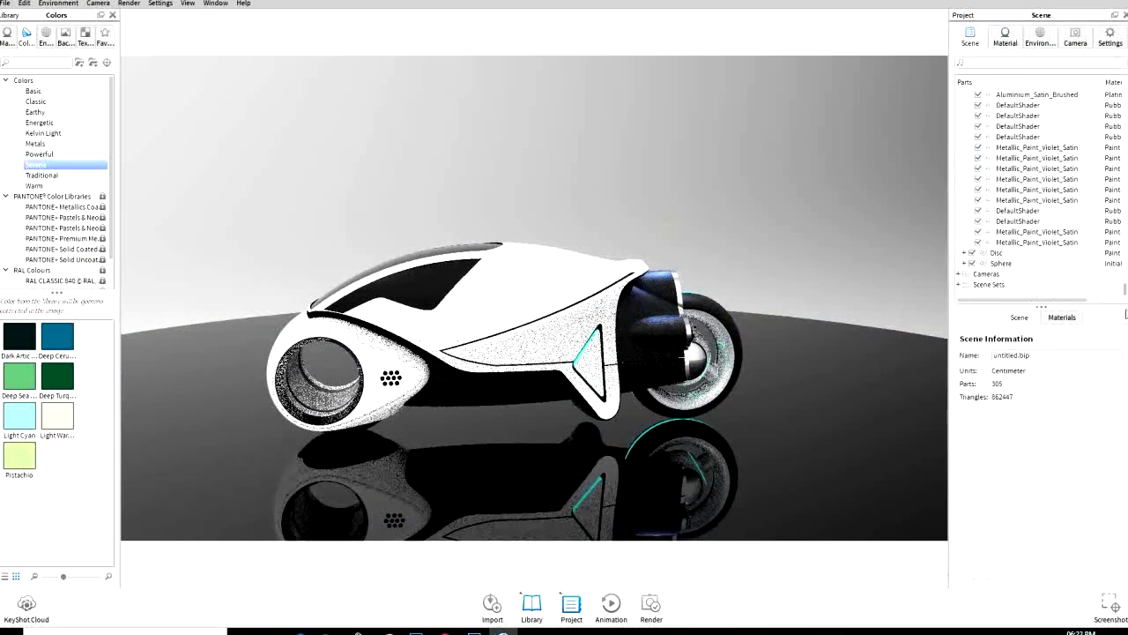
right_click(1005, 263)
left_click(1031, 320)
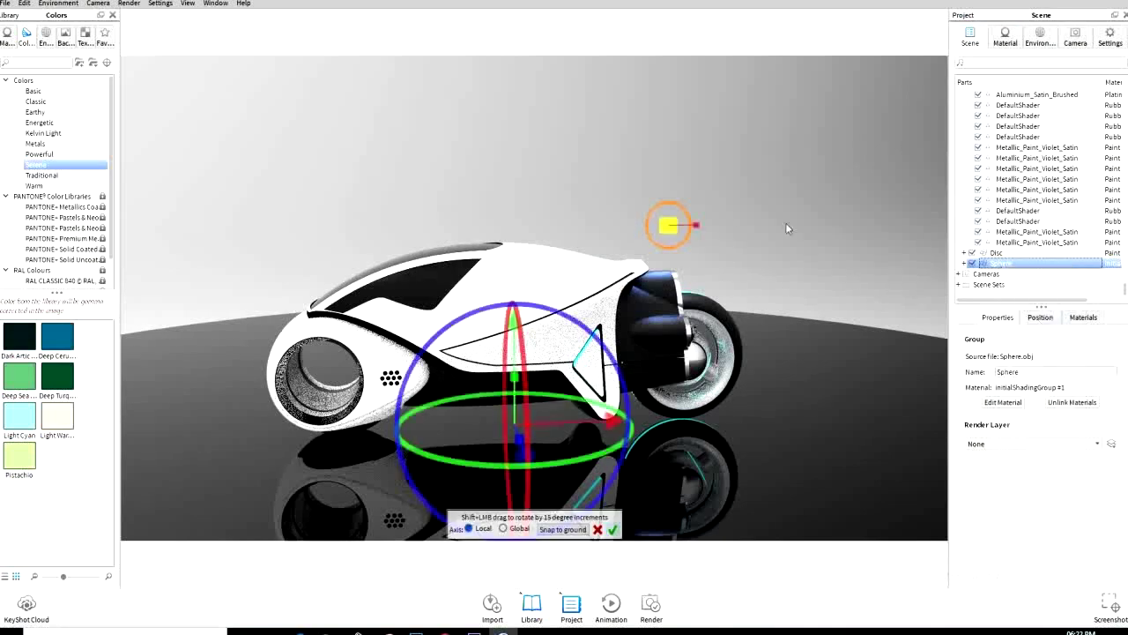
left_click_drag(668, 201, 681, 359)
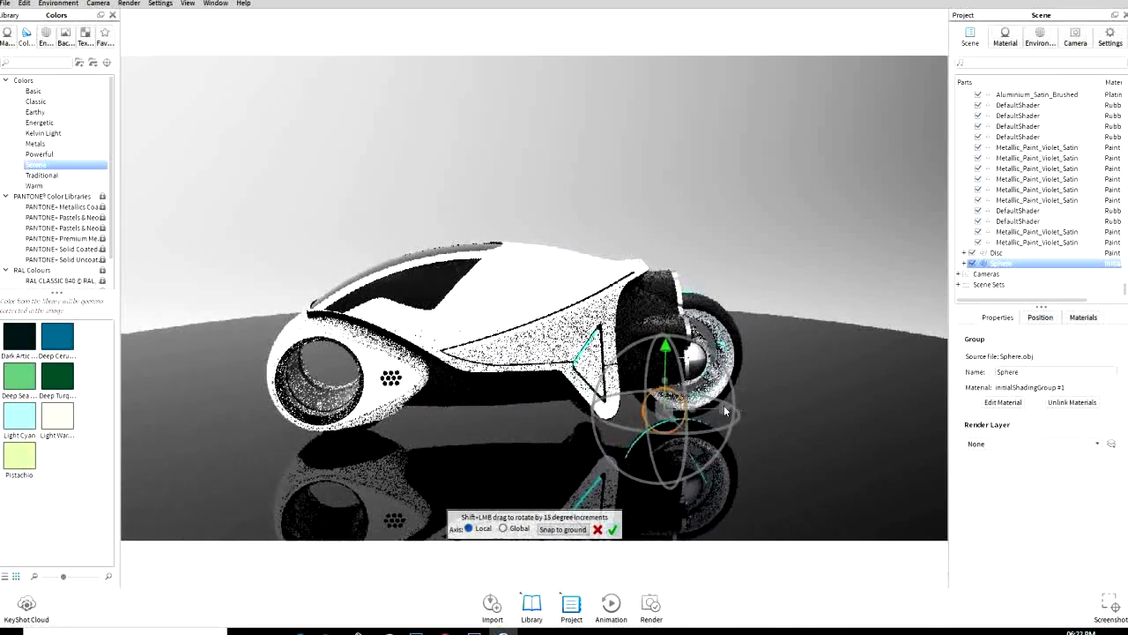
left_click(612, 529)
left_click(1007, 264)
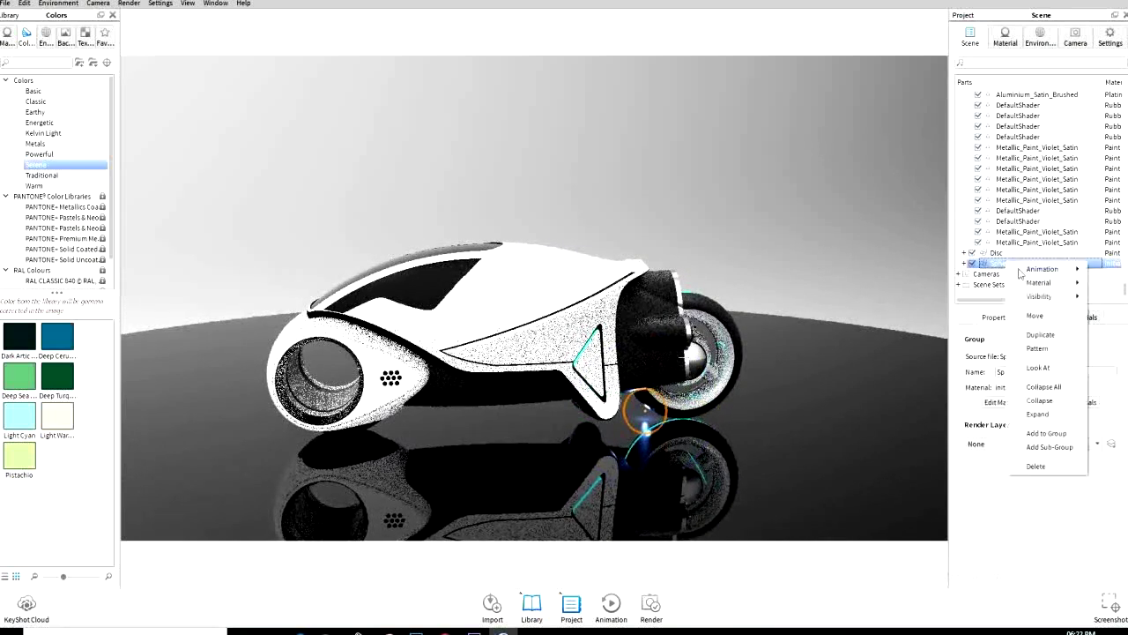
left_click(948, 284)
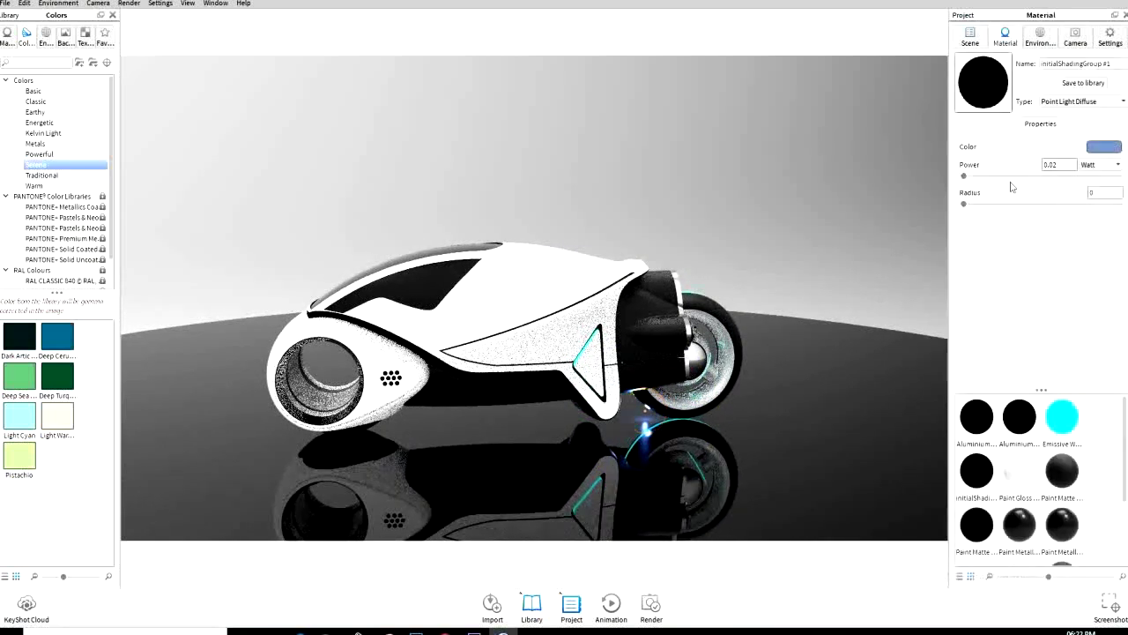
left_click(965, 178)
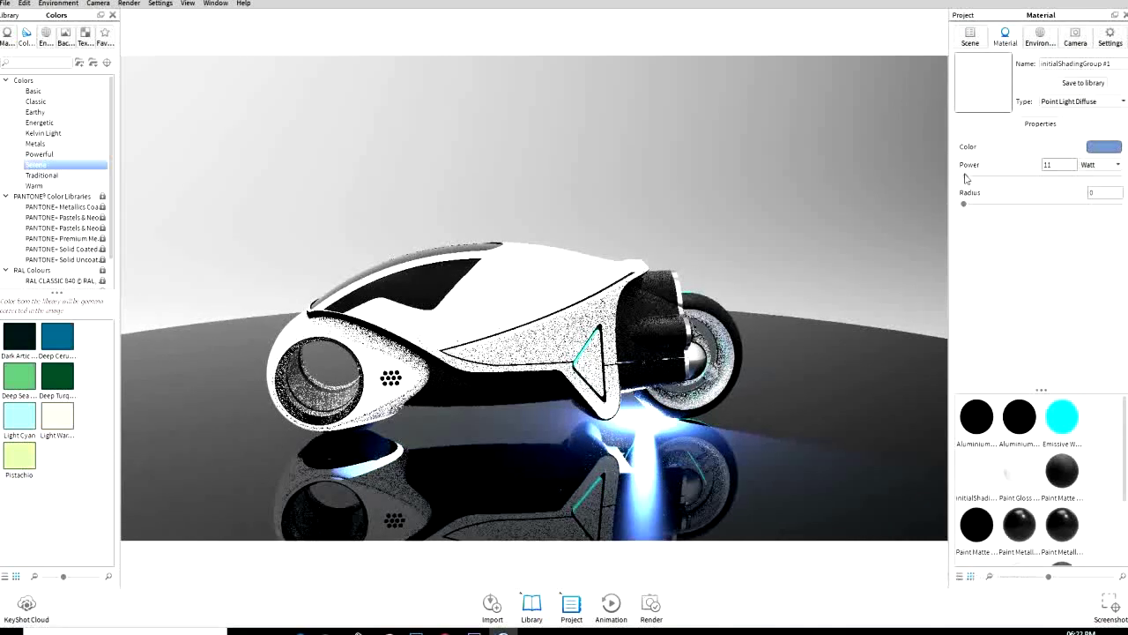
Move the sphere light under the middle of the bike so blue light pools on the floor
left_click(969, 42)
left_click(1027, 323)
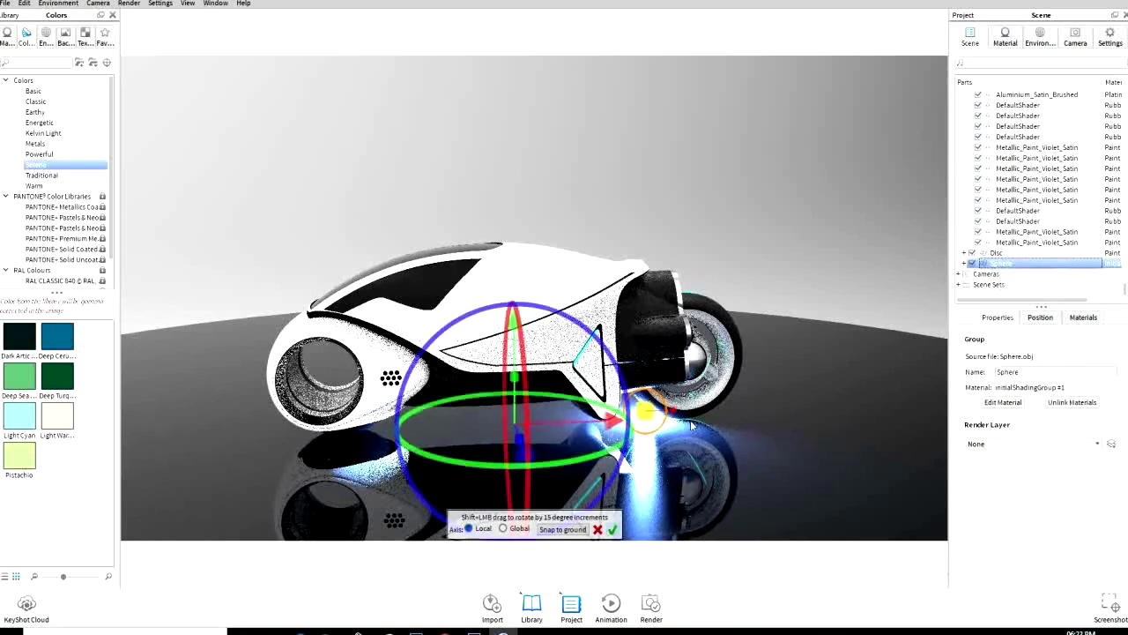
mouse_move(722, 404)
left_mouse_down()
mouse_move(664, 352)
mouse_move(667, 338)
left_mouse_up()
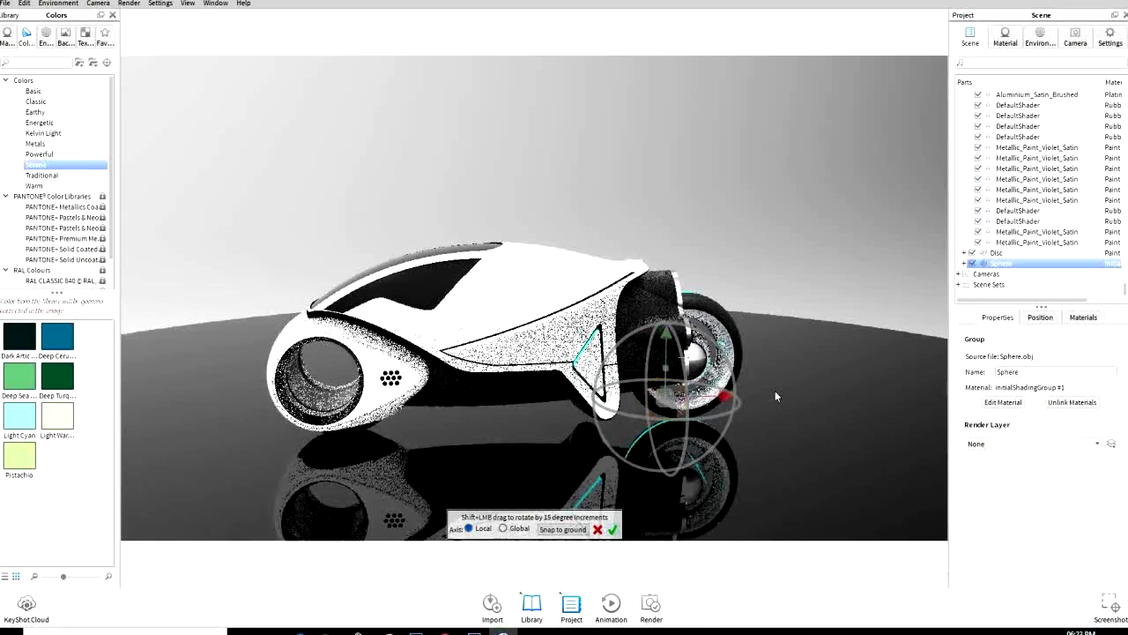
left_click_drag(774, 396, 765, 395)
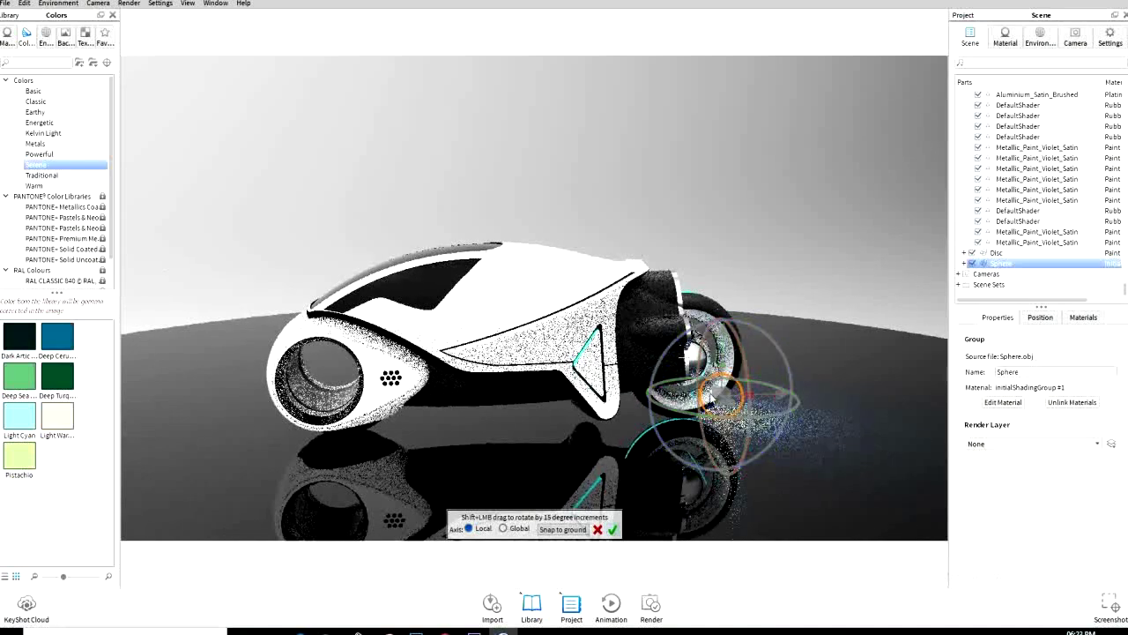
left_click_drag(780, 394, 593, 399)
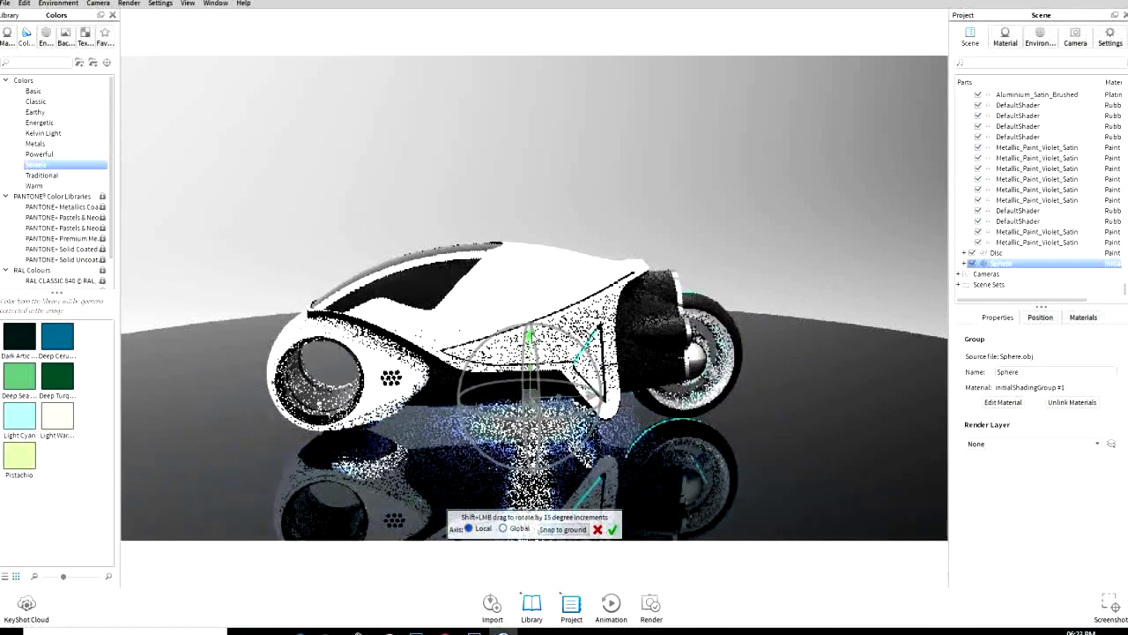
left_click(612, 528)
mouse_move(566, 508)
left_mouse_down()
mouse_move(651, 467)
mouse_move(744, 446)
mouse_move(707, 480)
left_mouse_up()
Set the ground's metallic paint roughness to about 0.23 and flake size to 0.76
double_click(706, 438)
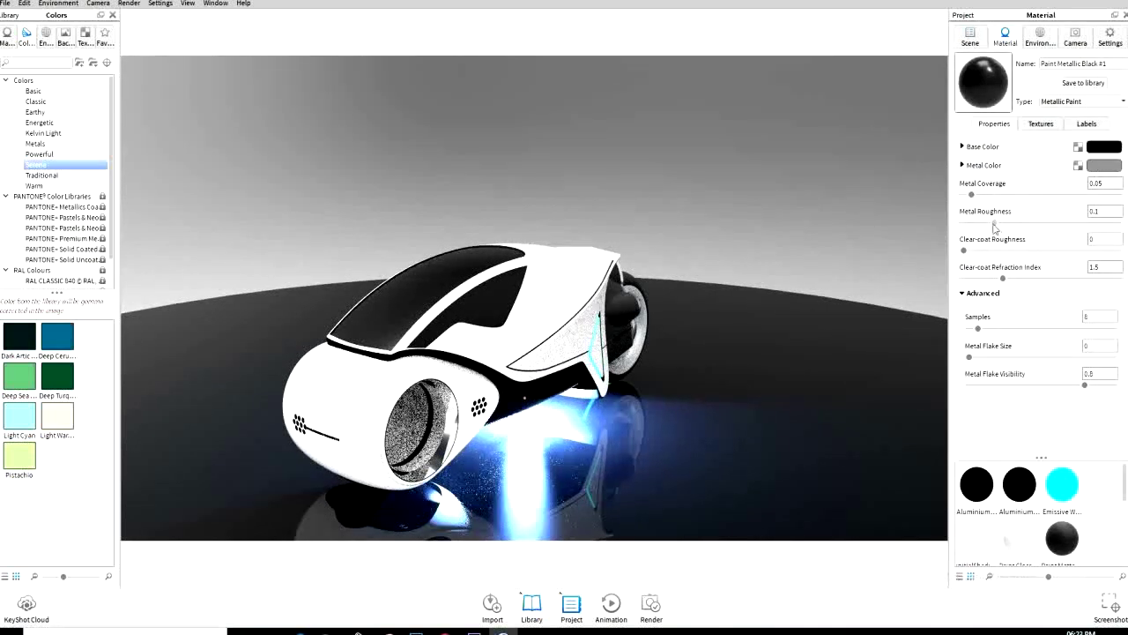
left_click_drag(993, 226, 976, 226)
left_click(1035, 223)
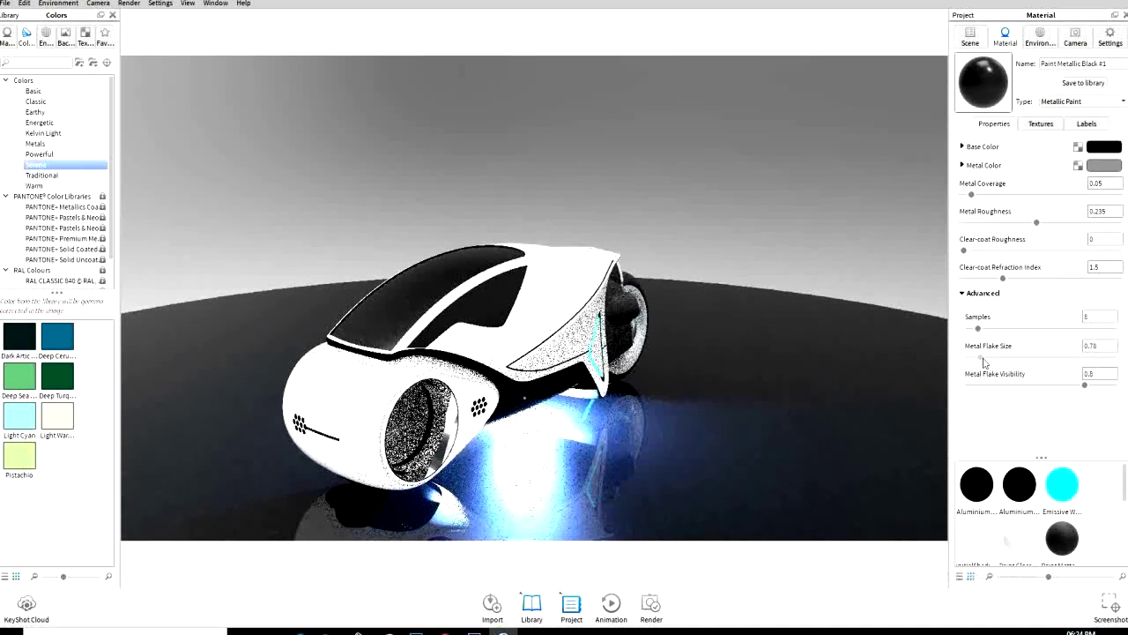
left_click(1040, 124)
Apply Paint Metallic Jet Black, then matte black paint with refraction index 1.1, to the ground
left_click(7, 35)
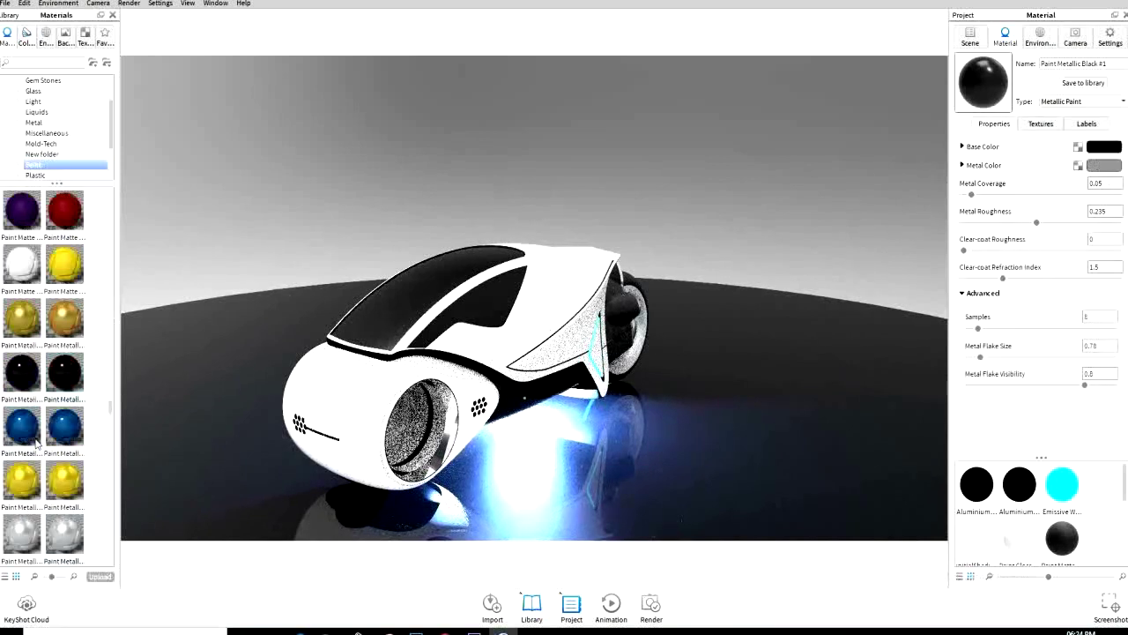
scroll(44, 379, "down", 5)
left_click_drag(22, 318, 929, 309)
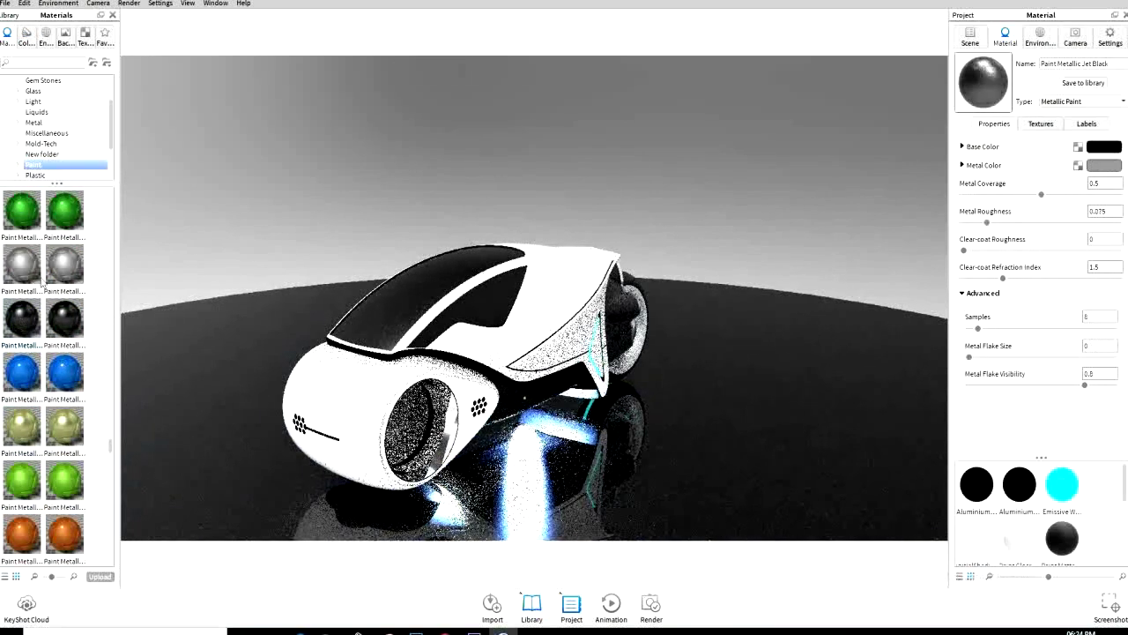
scroll(42, 282, "up", 2)
scroll(39, 282, "up", 1)
scroll(35, 282, "up", 1)
left_click_drag(26, 279, 772, 336)
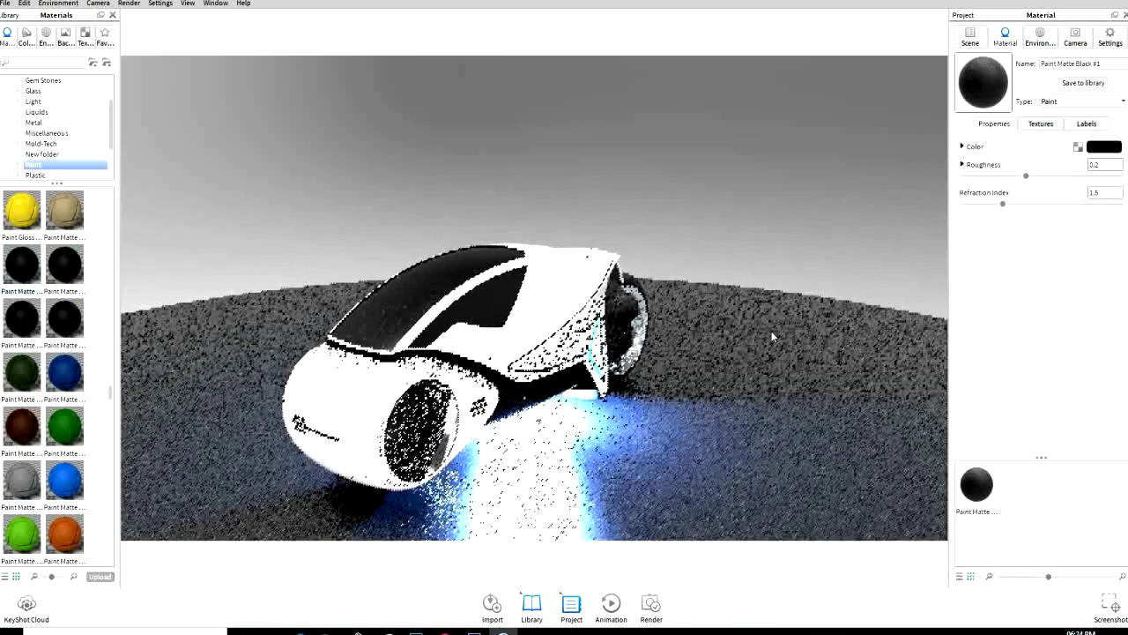
left_click_drag(1002, 203, 971, 204)
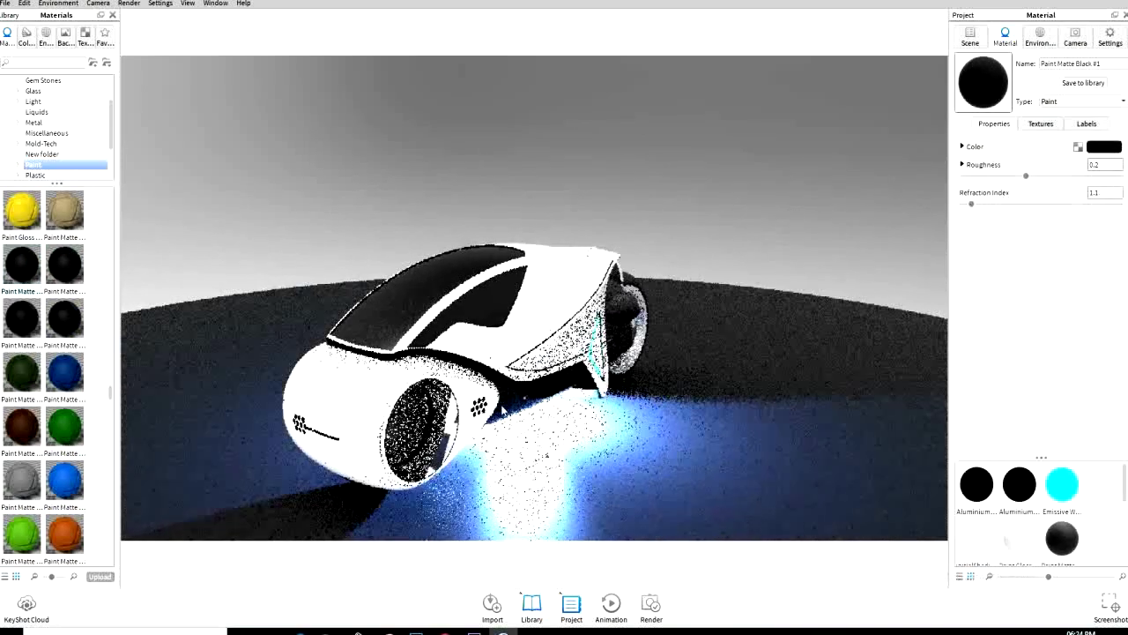
Lower the sphere light's power from 11 W to 4 W
left_click(969, 37)
left_click(969, 298)
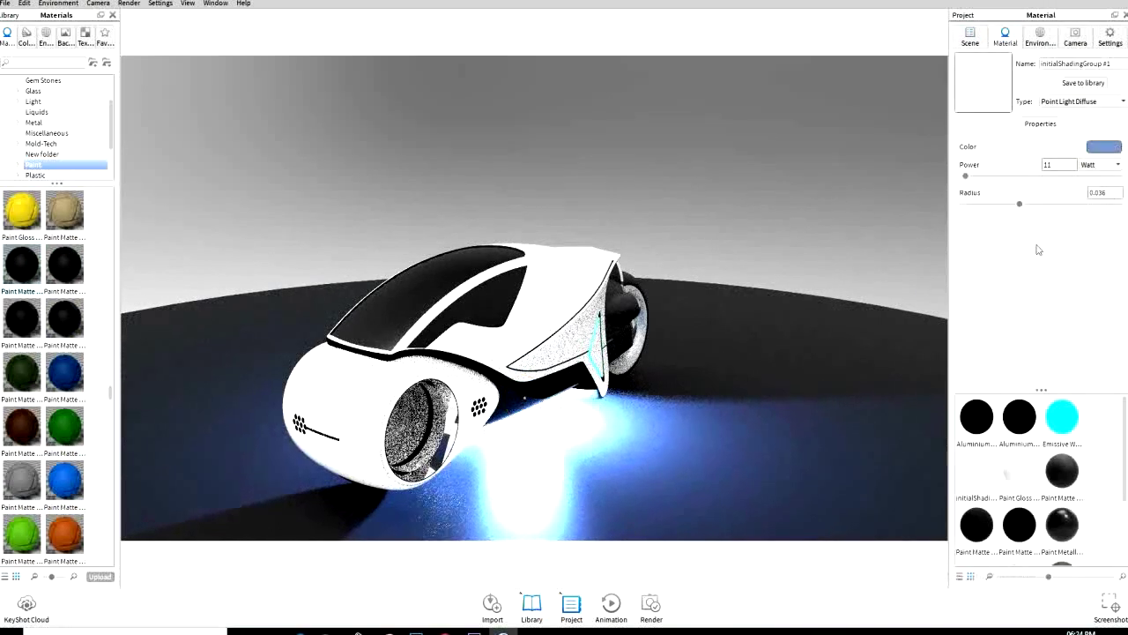
left_click_drag(966, 179, 964, 175)
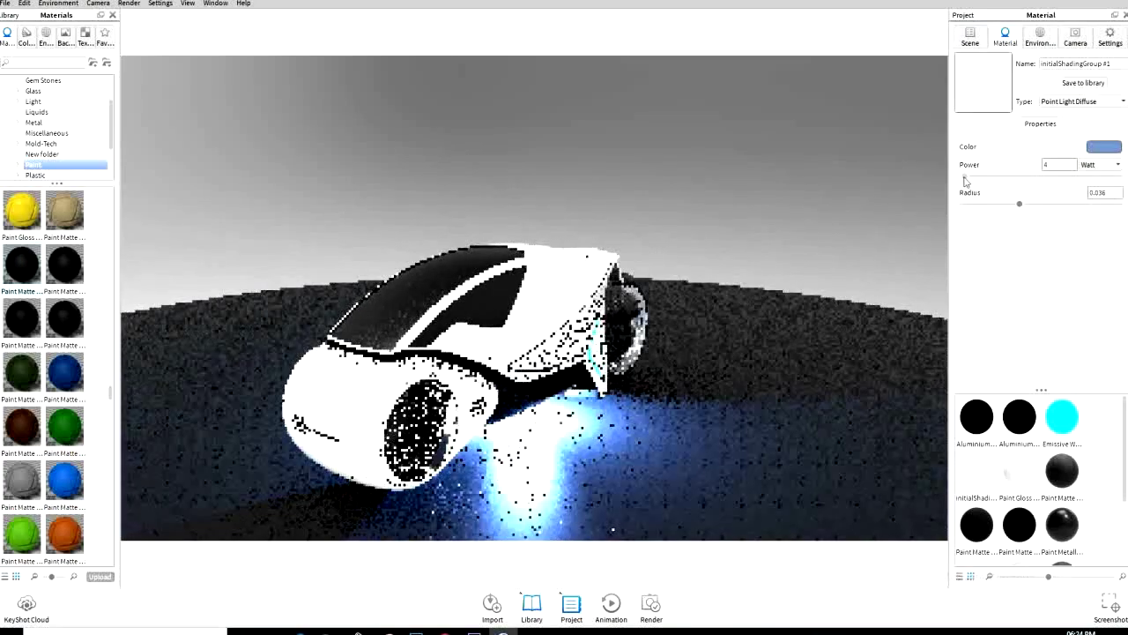
left_click_drag(722, 331, 775, 318)
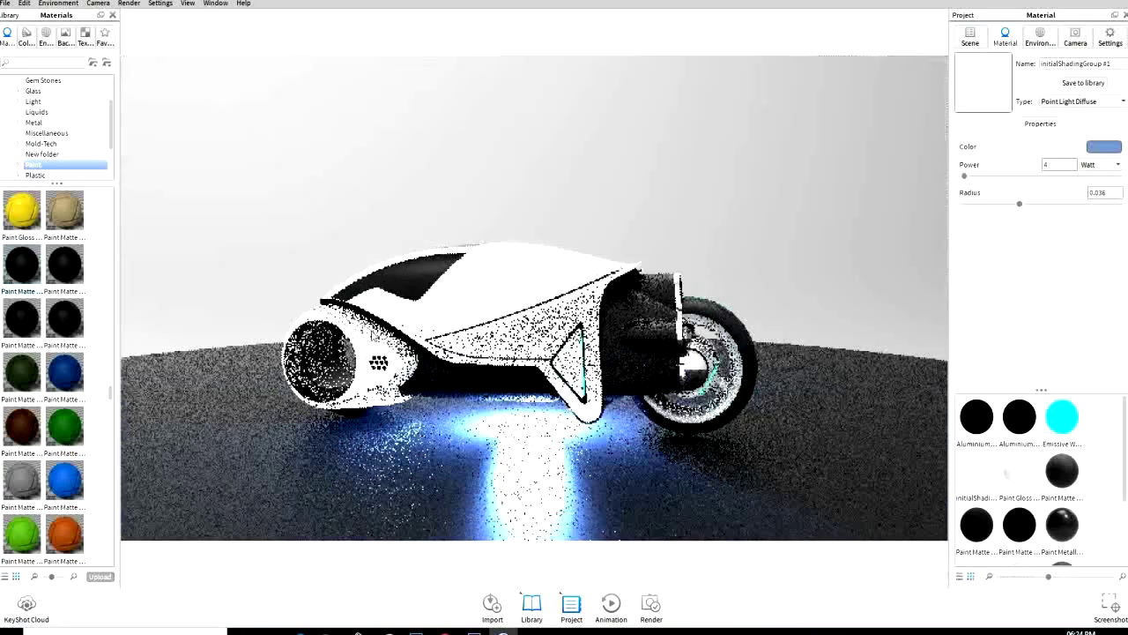
left_click(46, 35)
Apply a dark Studio environment HDRI to the scene
left_click(33, 143)
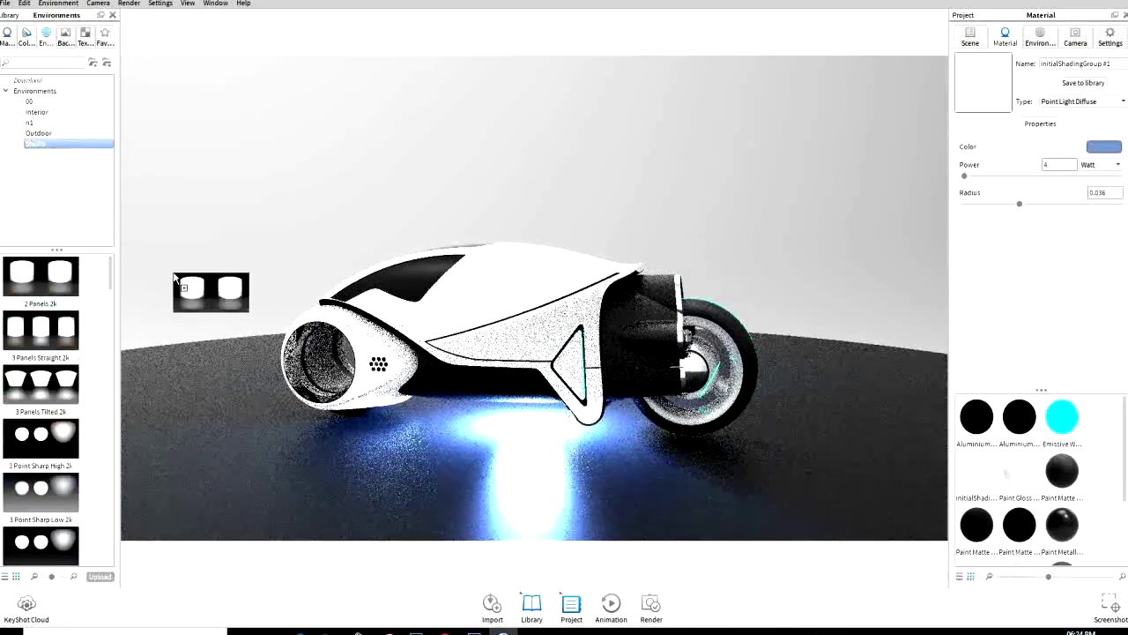
left_click_drag(40, 276, 203, 321)
left_click_drag(41, 438, 238, 255)
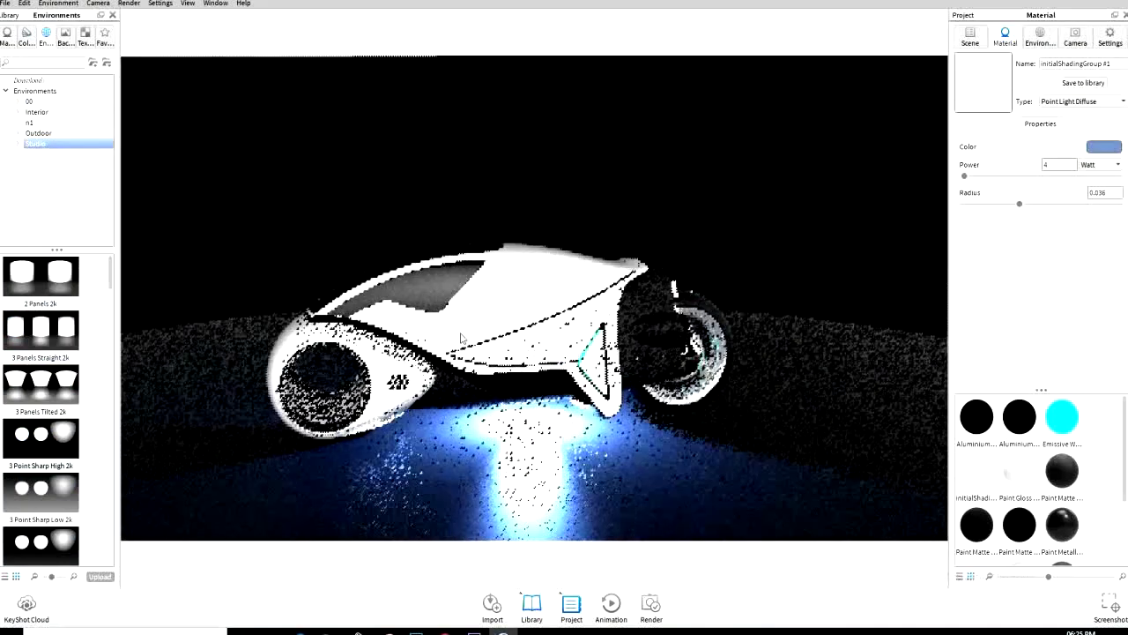
mouse_move(633, 324)
left_mouse_down()
mouse_move(917, 322)
mouse_move(555, 386)
left_mouse_up()
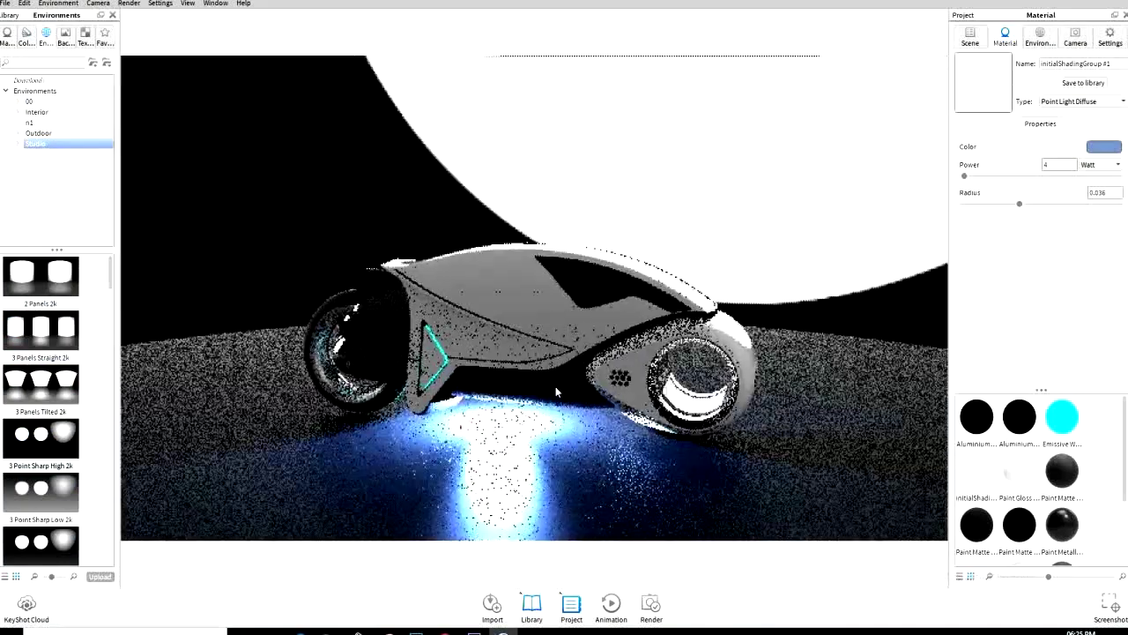
Slide the sphere light toward the rear wheel to brighten the floor
left_click(969, 37)
right_click(987, 274)
left_click(1035, 330)
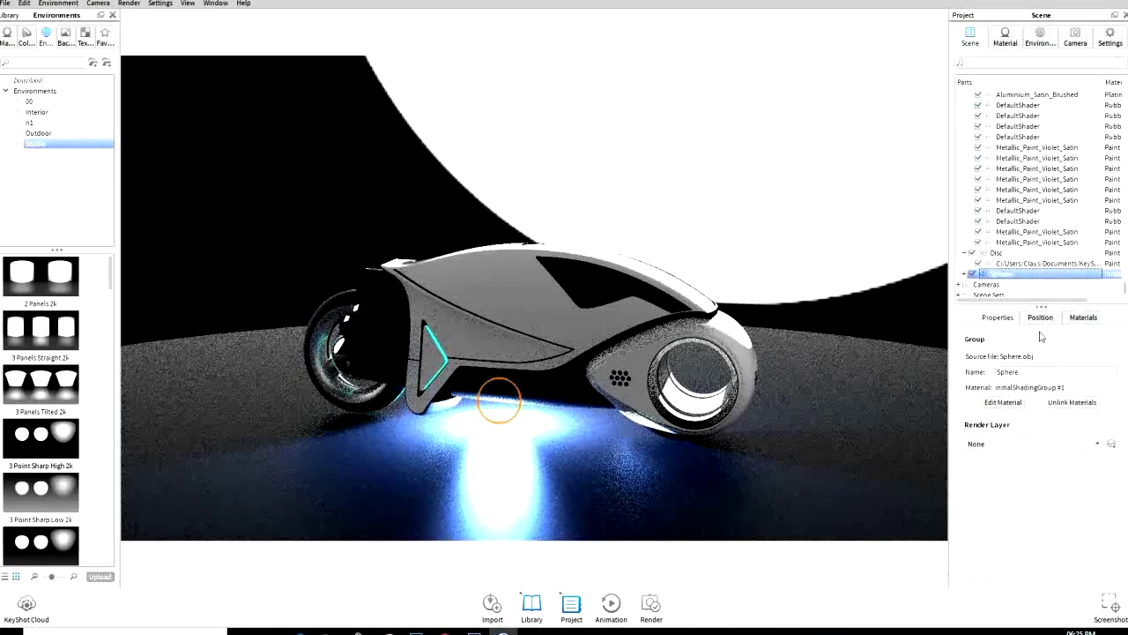
left_click_drag(444, 399, 215, 379)
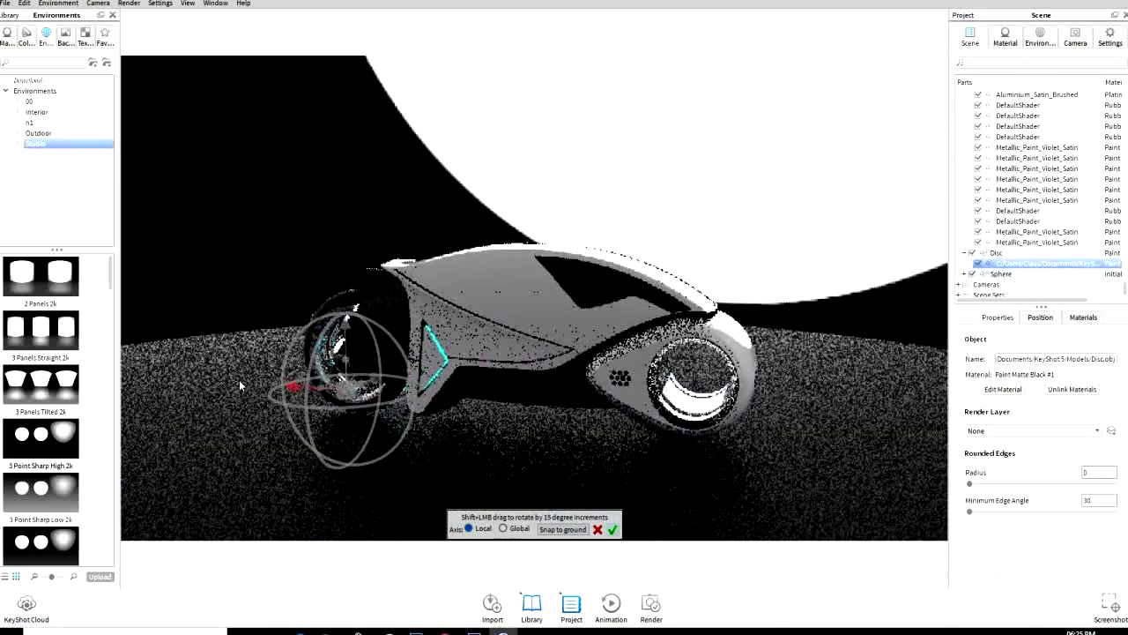
left_click_drag(350, 323, 351, 404)
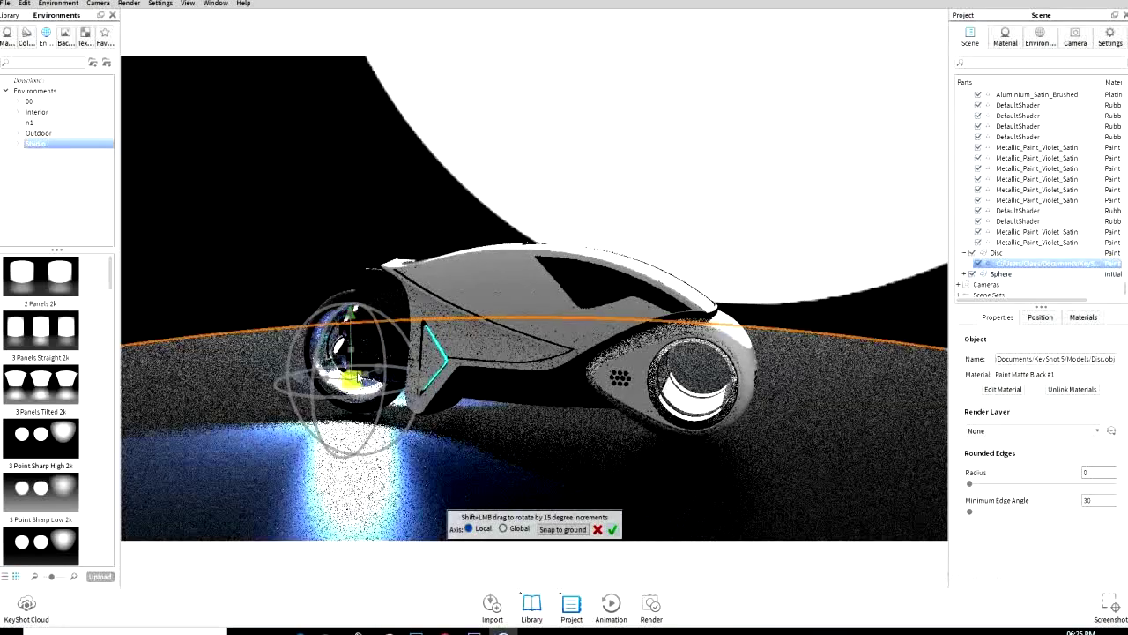
left_click_drag(685, 444, 332, 446)
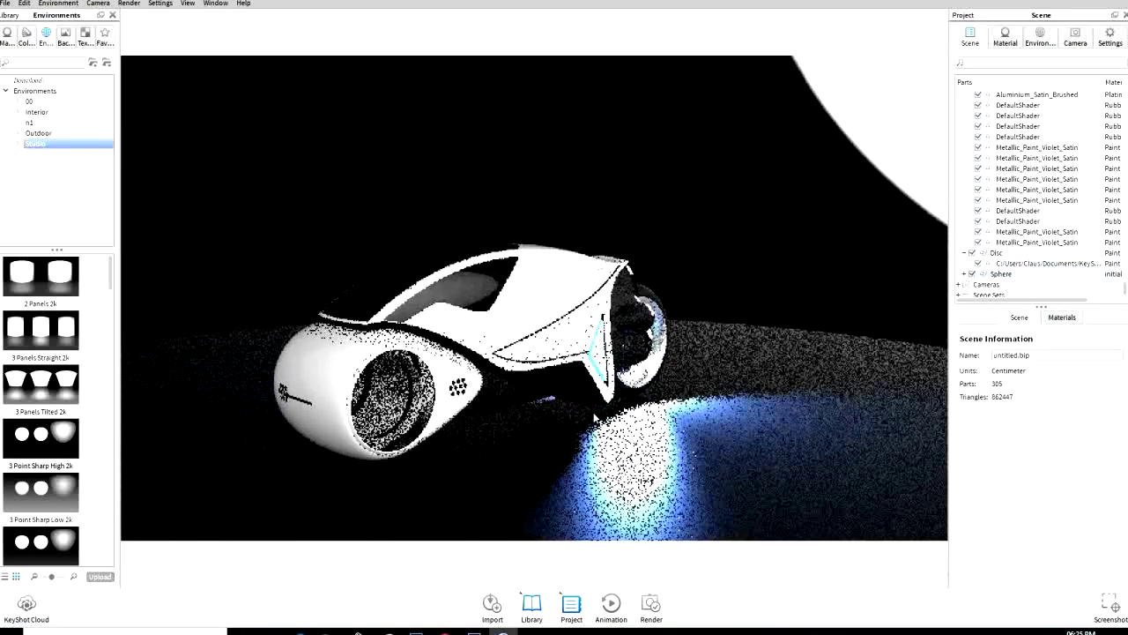
Shift the Disc slightly beside the light-cycle
right_click(750, 369)
left_click(798, 461)
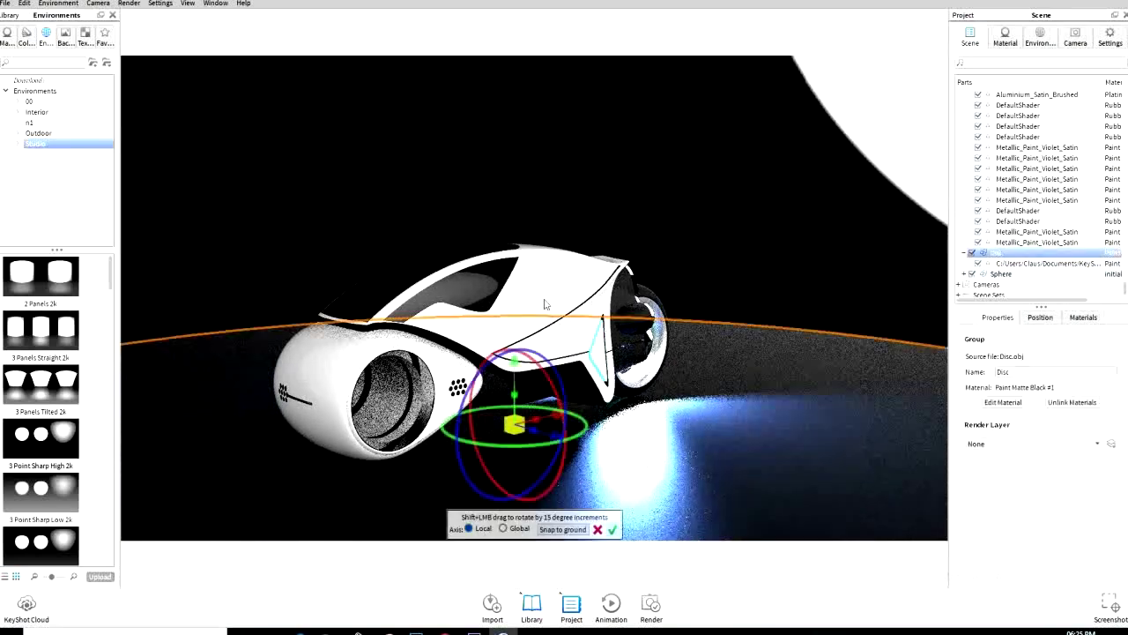
left_click_drag(517, 363, 517, 368)
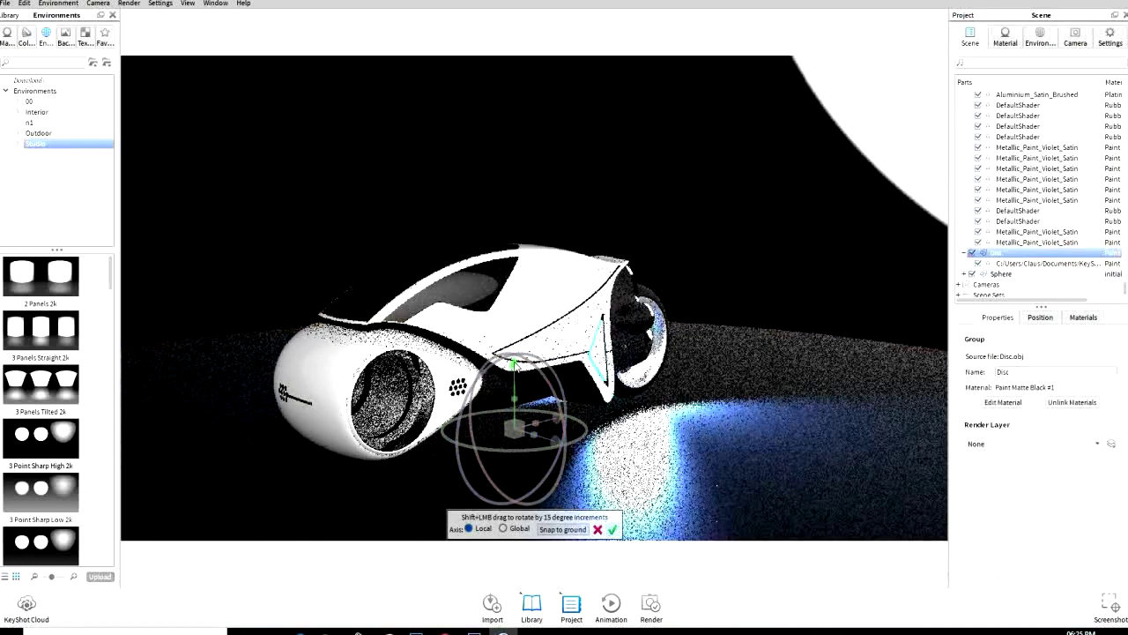
left_click(612, 530)
Move the sphere light toward the bike's rear wheel and confirm its position
right_click(1000, 273)
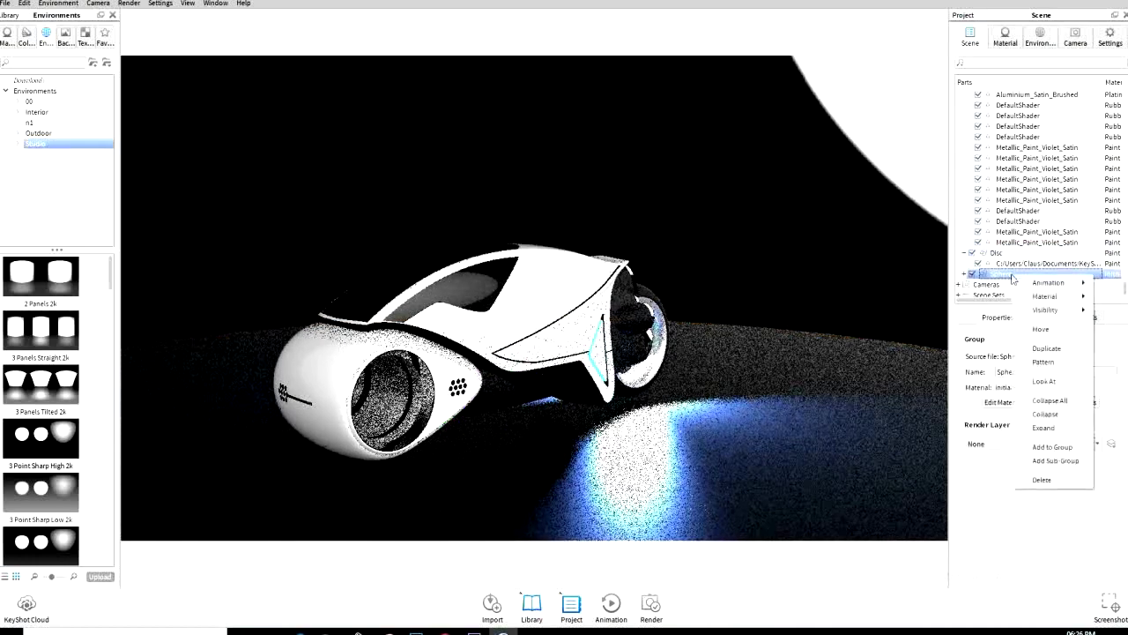
left_click(1040, 370)
left_click_drag(634, 304, 636, 310)
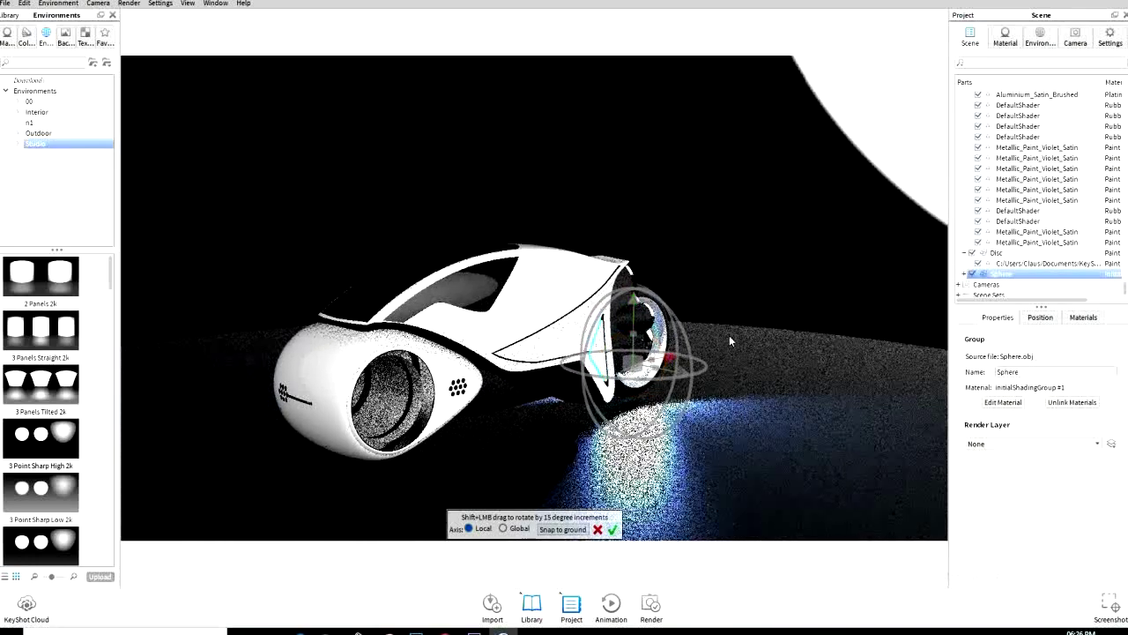
left_click_drag(729, 335, 732, 332)
left_click(613, 530)
Raise the Disc's Paint Matte Black #1 refraction index to 1.978
left_click_drag(638, 430, 494, 425)
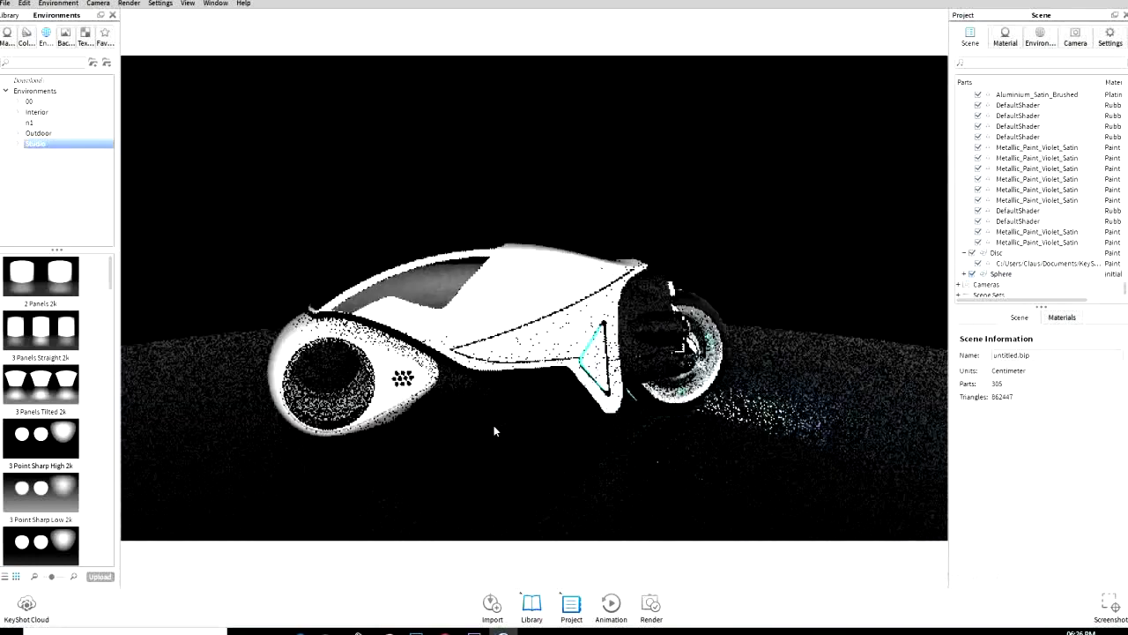
left_click(384, 506)
double_click(384, 511)
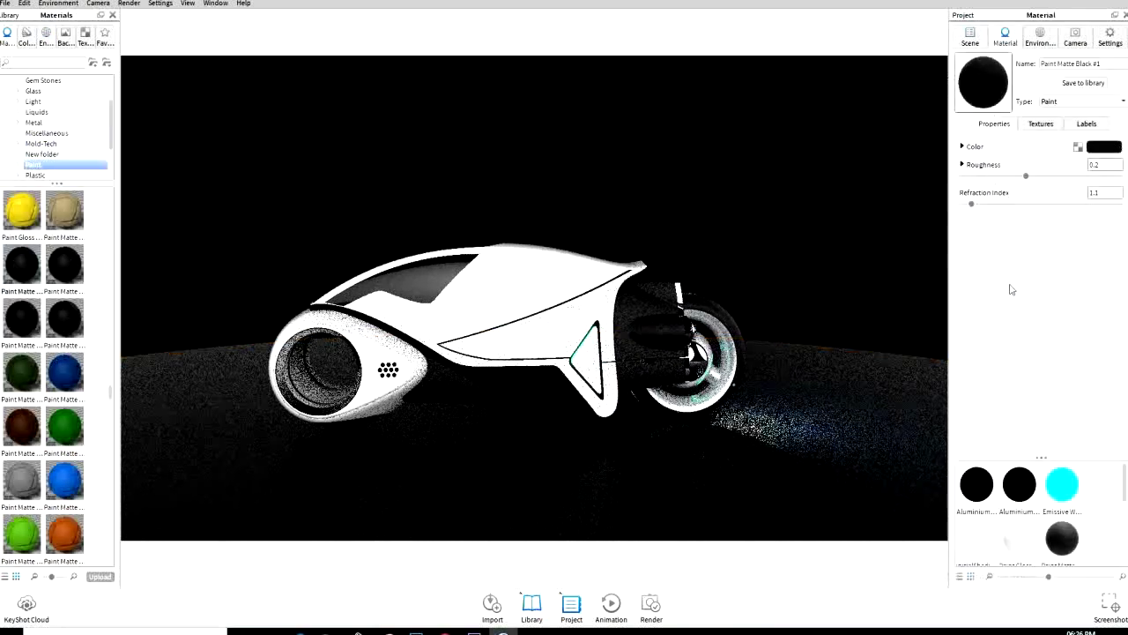
left_click_drag(971, 204, 1039, 204)
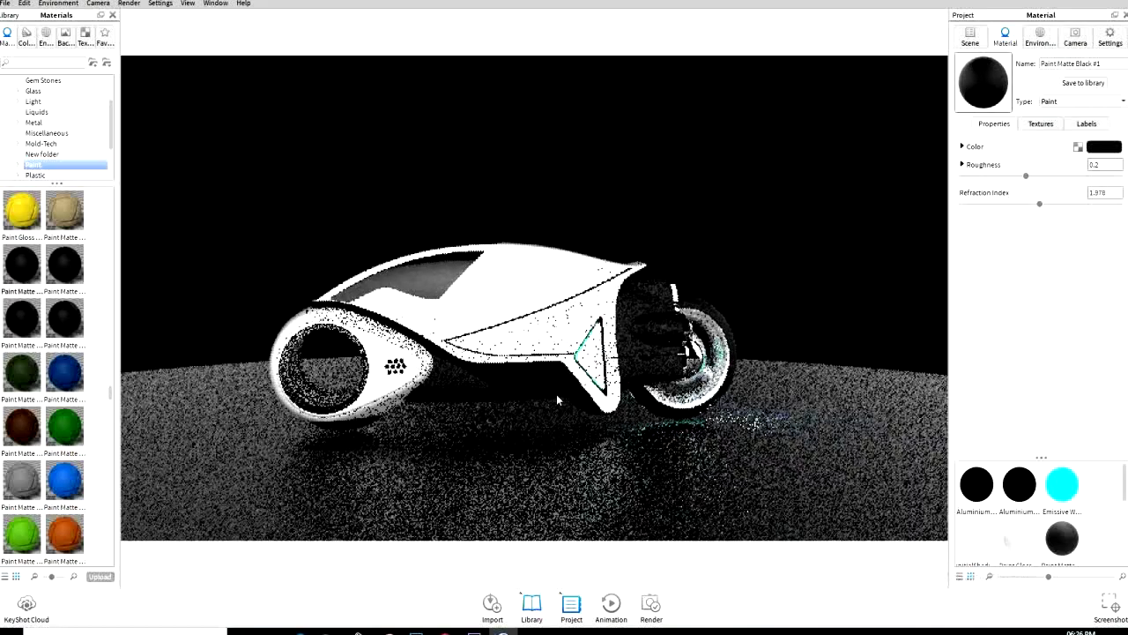
Apply Paint Metallic Black #2 from the Materials library to the ground disc
mouse_move(556, 394)
left_mouse_down()
mouse_move(587, 399)
mouse_move(564, 370)
left_mouse_up()
scroll(57, 370, "down", 5)
left_click_drag(65, 426, 639, 420)
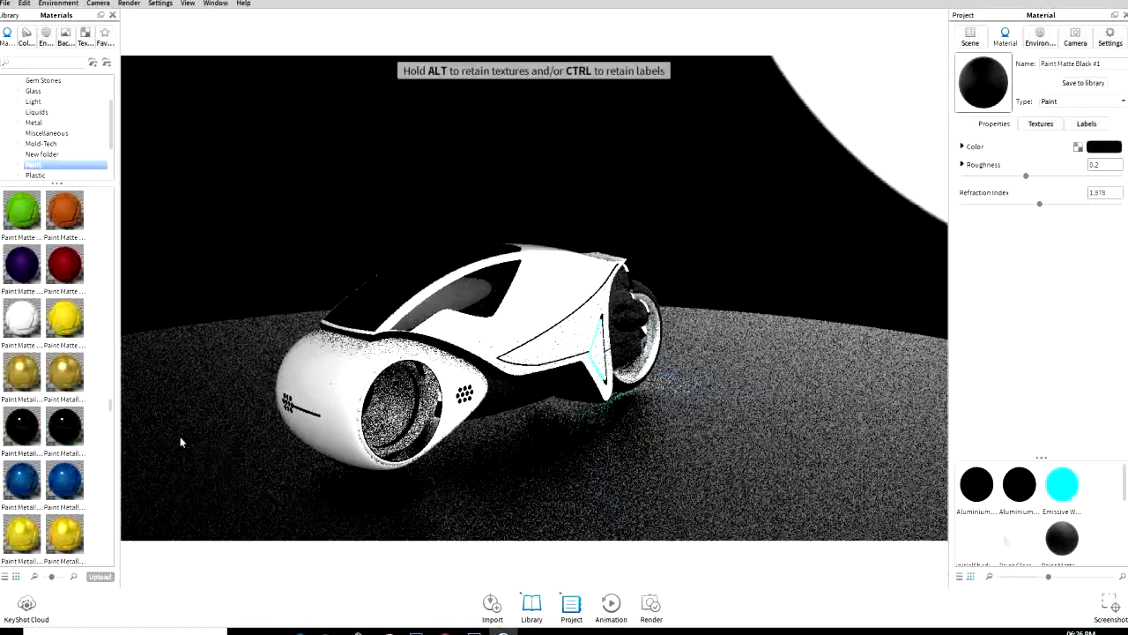
Turn on Flatten Ground in the environment settings
left_click(1040, 35)
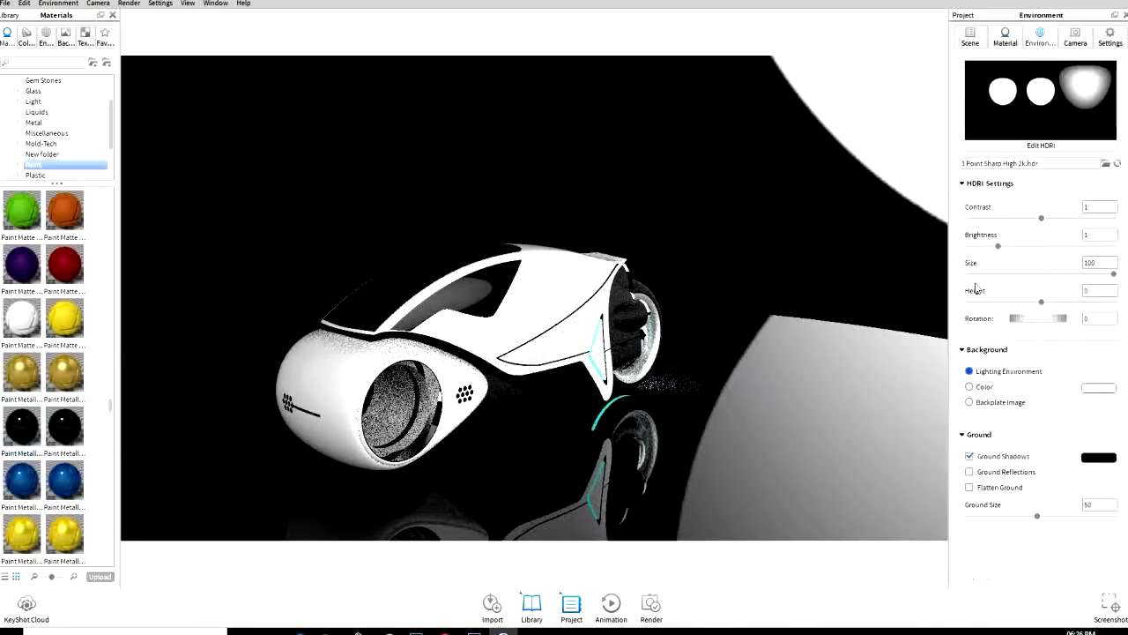
left_click(999, 488)
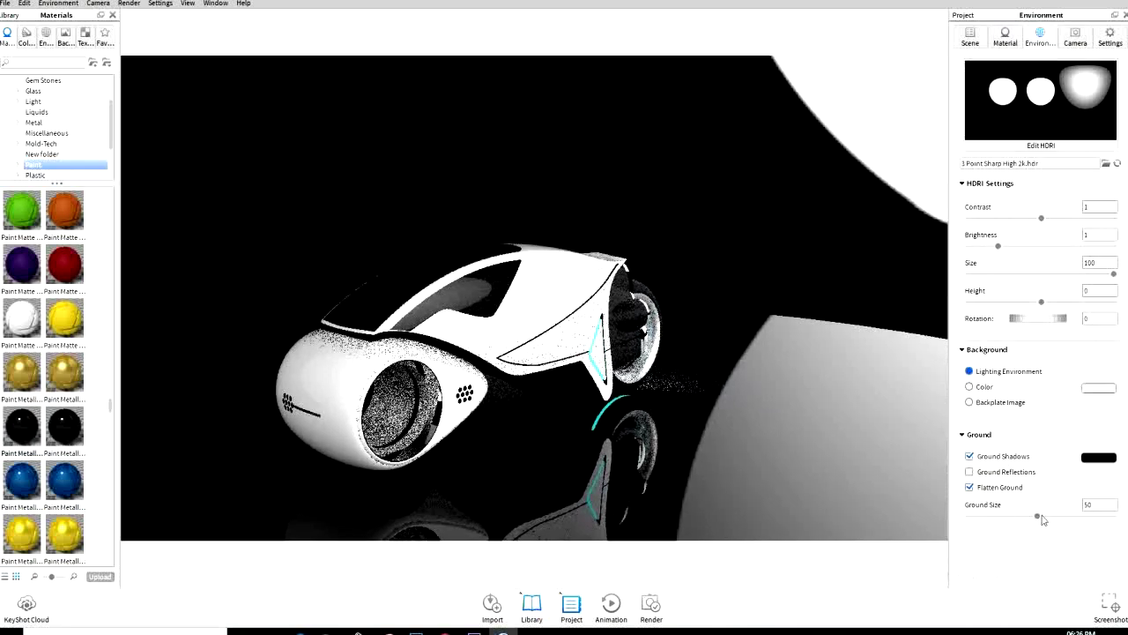
double_click(734, 401)
left_click(1041, 42)
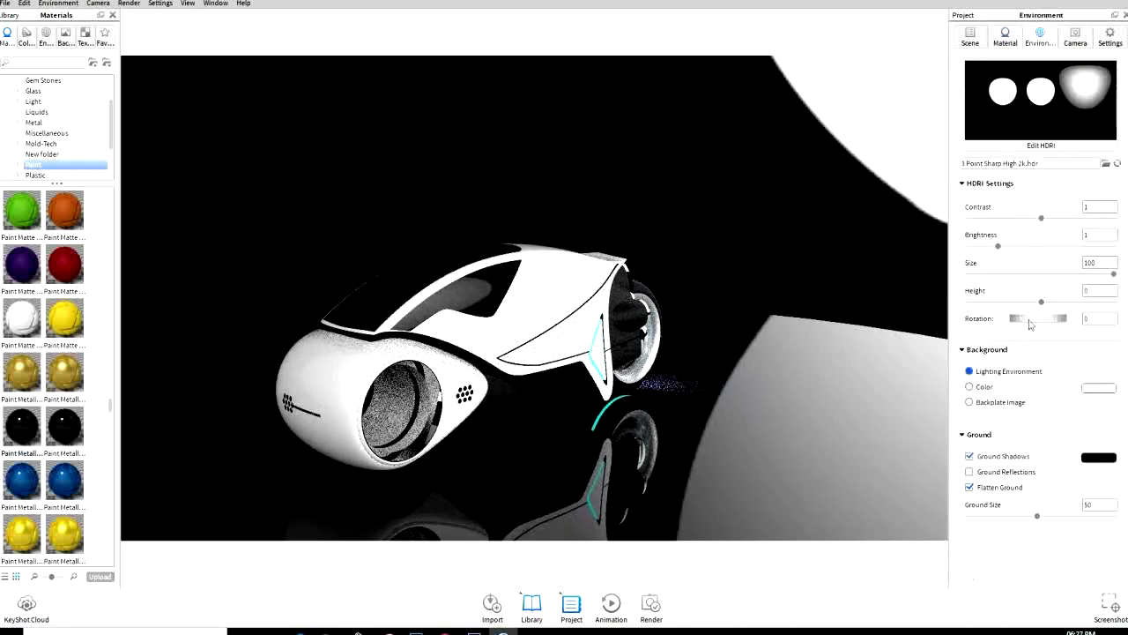
Set the ground paint's metal coverage to 0.153 and clear-coat refraction index to 1.13
left_click(1004, 37)
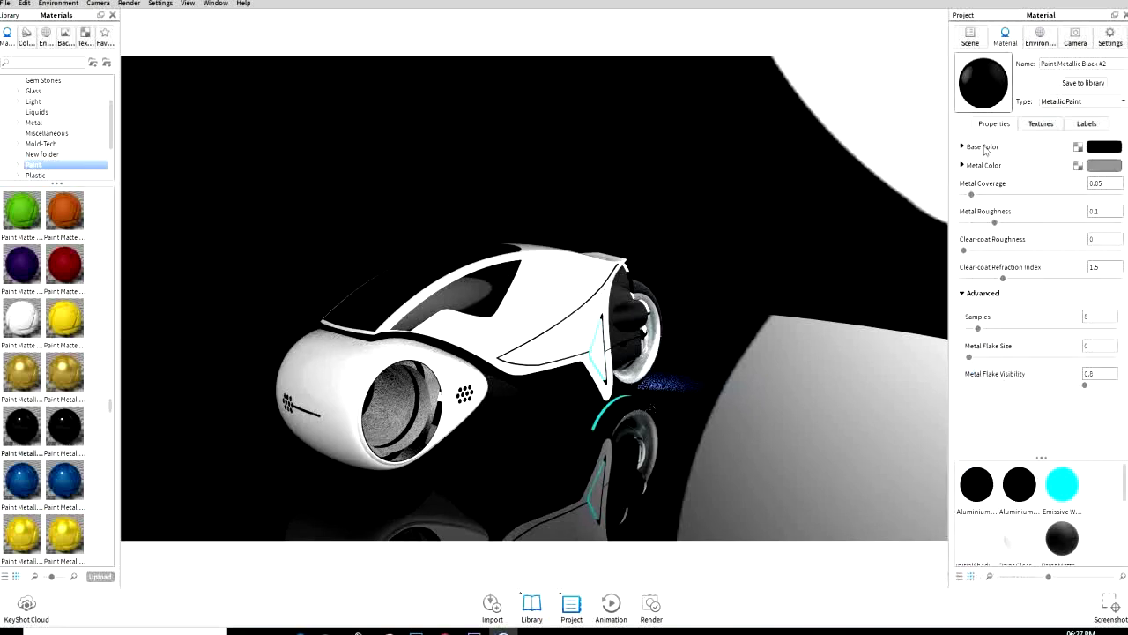
left_click(987, 194)
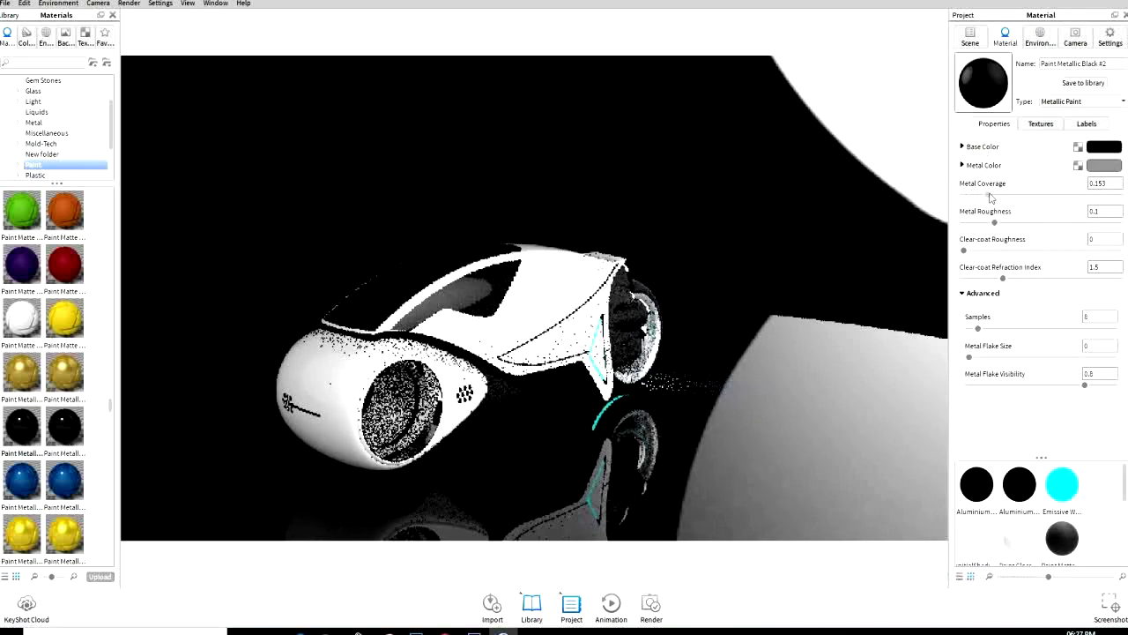
mouse_move(1002, 277)
left_mouse_down()
mouse_move(1085, 278)
mouse_move(974, 278)
left_mouse_up()
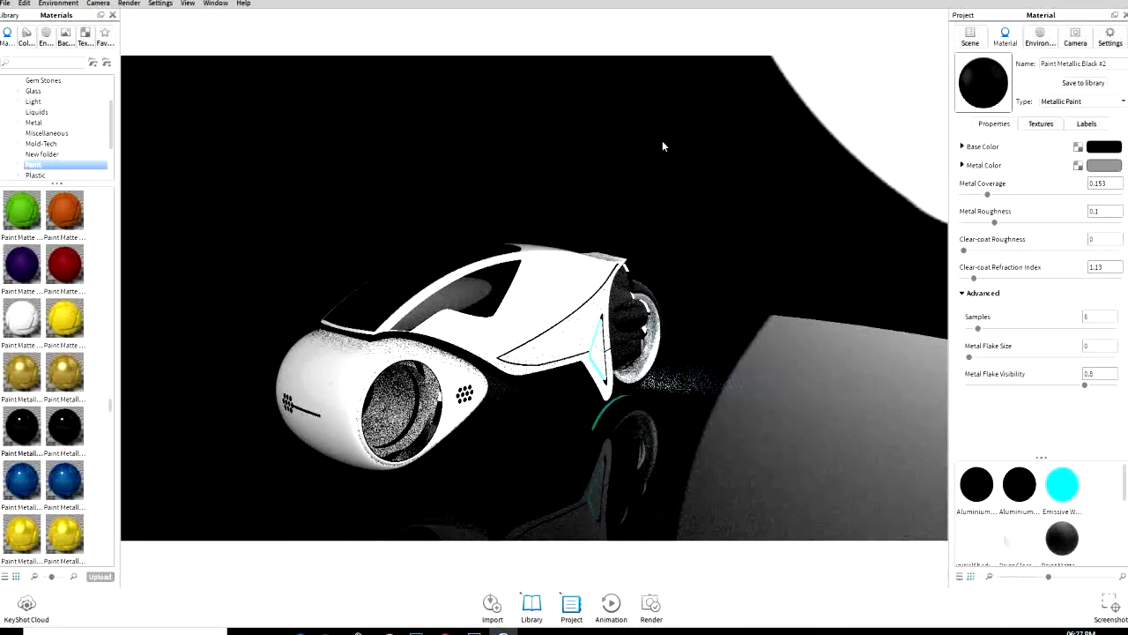
left_click(46, 35)
Light the scene with the 14-Hamarikyu_Bridge_B_Env HDRI from the 00 folder
scroll(38, 298, "down", 5)
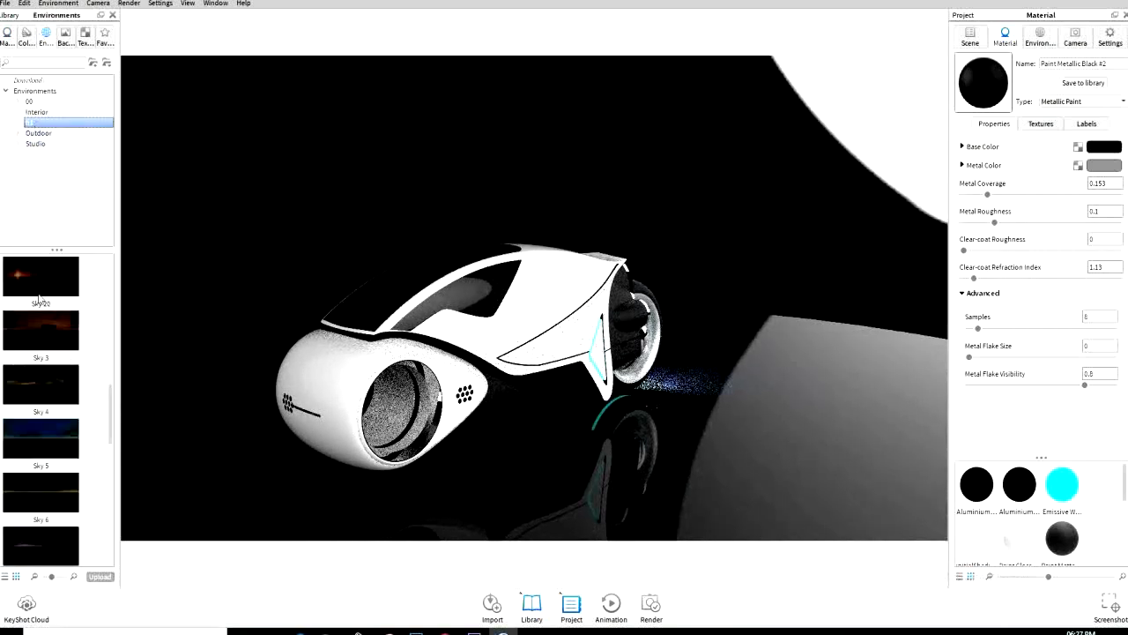
left_click(27, 102)
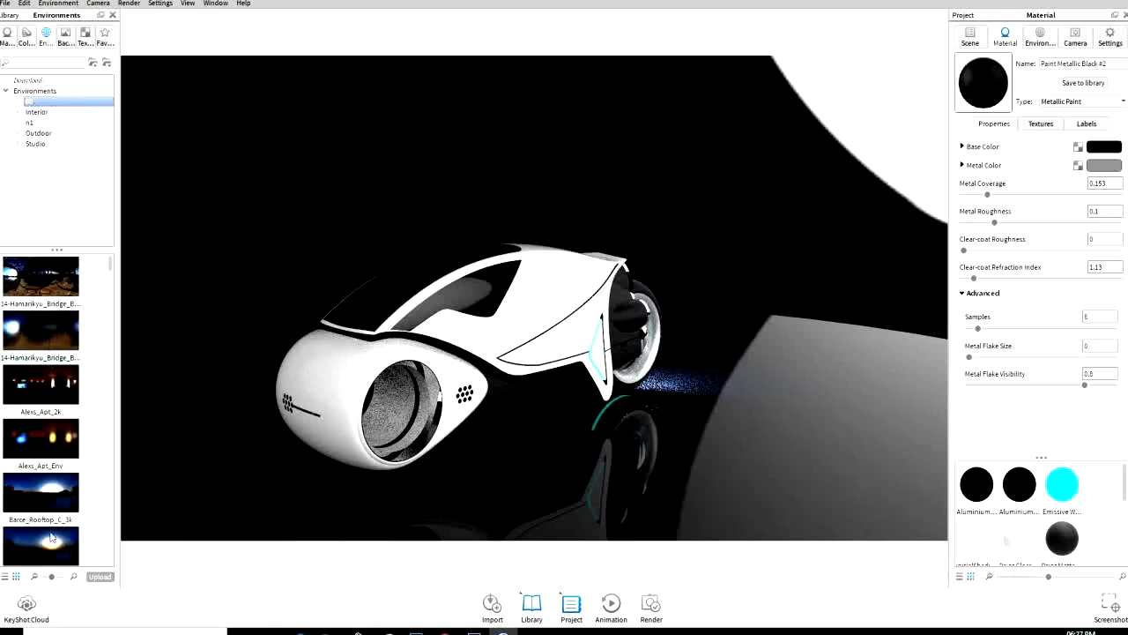
left_click_drag(51, 536, 571, 416)
Lower the bike along its vertical axis and confirm the new position
right_click(668, 190)
left_click(697, 285)
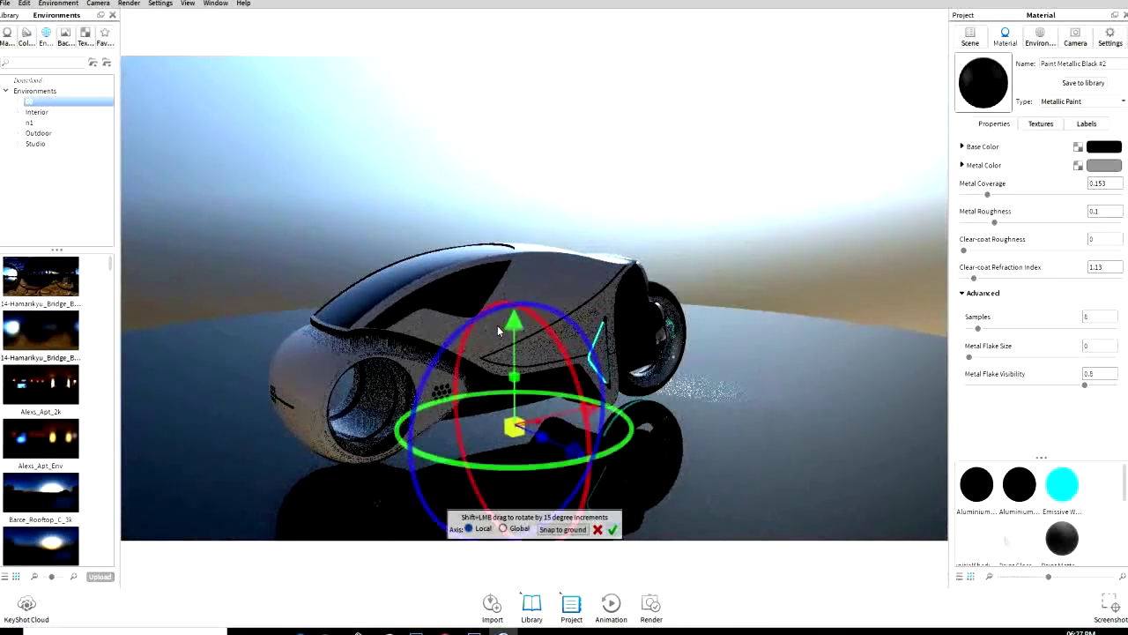
left_click_drag(515, 319, 517, 379)
left_click(612, 529)
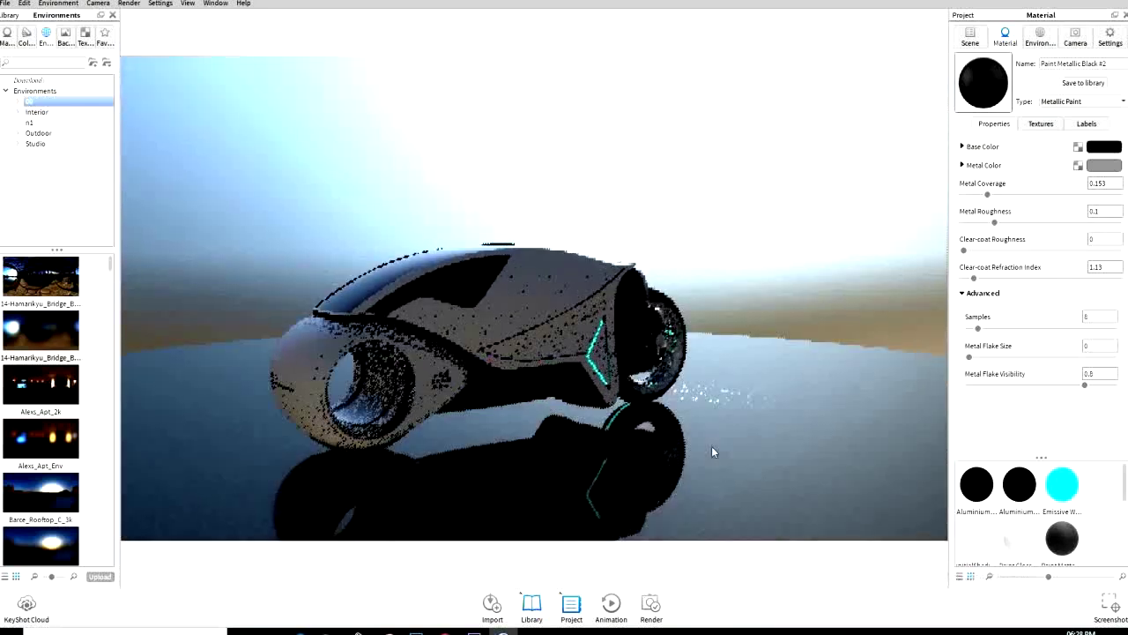
mouse_move(712, 451)
left_mouse_down()
mouse_move(566, 449)
mouse_move(571, 431)
left_mouse_up()
Rotate the environment to 29.5 and lower the ground paint's clear-coat refraction index to 1.030
left_click(1039, 35)
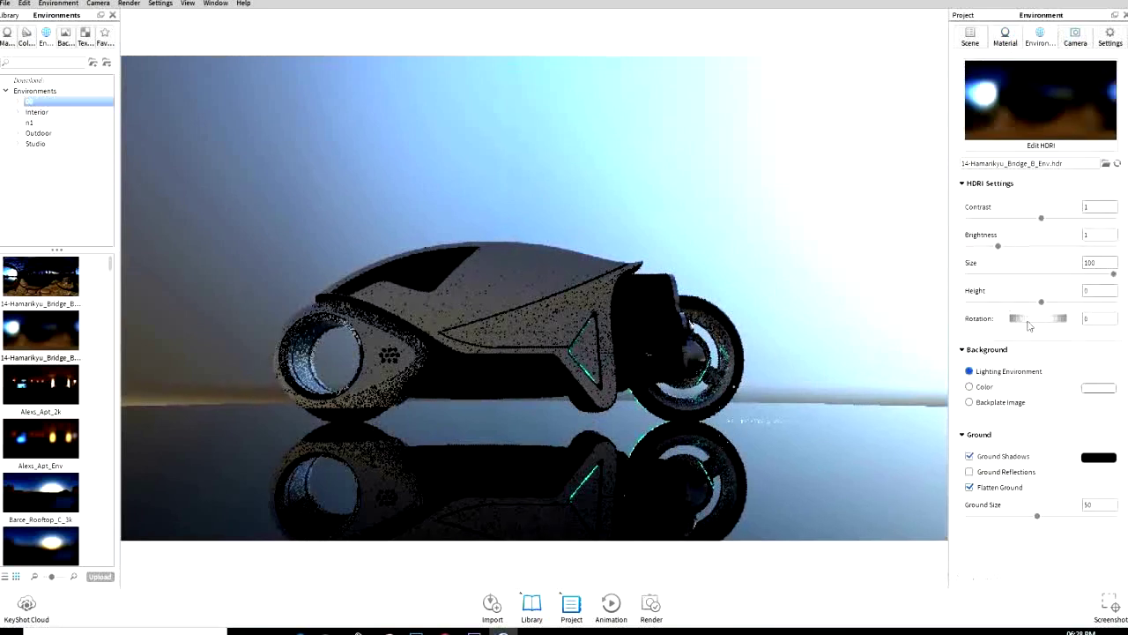
left_click_drag(1027, 325, 1051, 317)
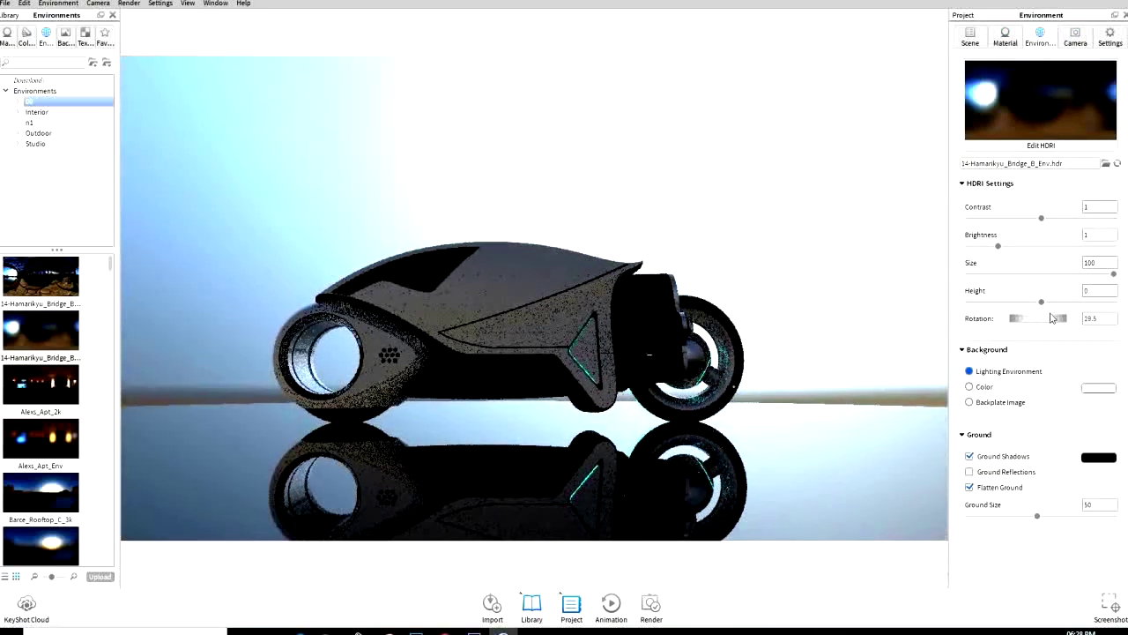
left_click(1005, 35)
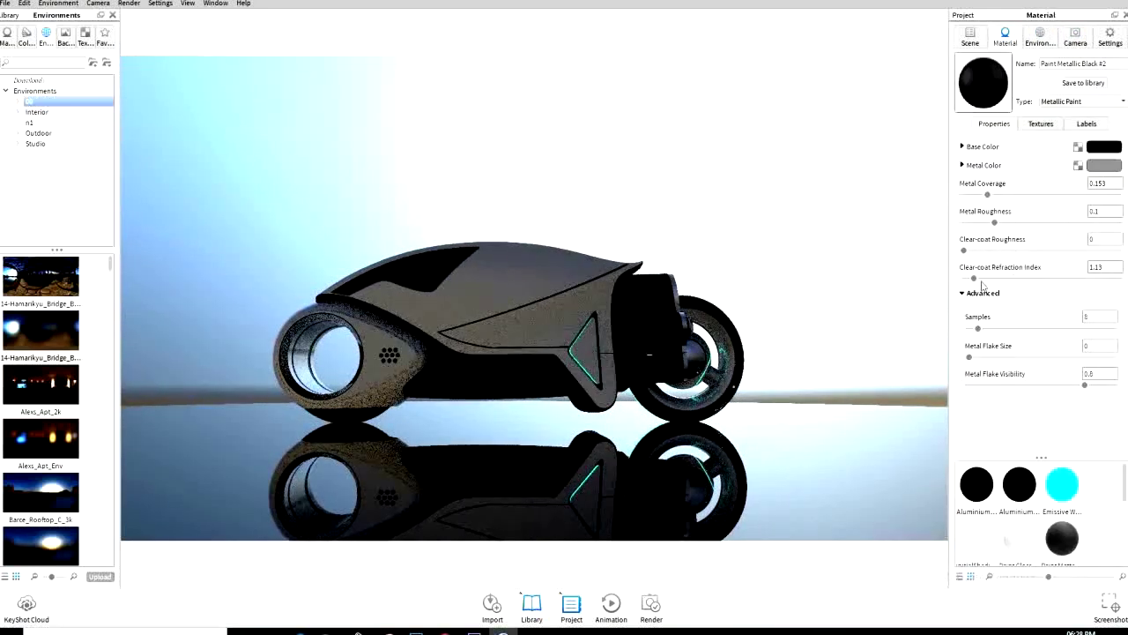
mouse_move(985, 279)
left_mouse_down()
mouse_move(970, 279)
mouse_move(984, 252)
mouse_move(969, 253)
left_mouse_up()
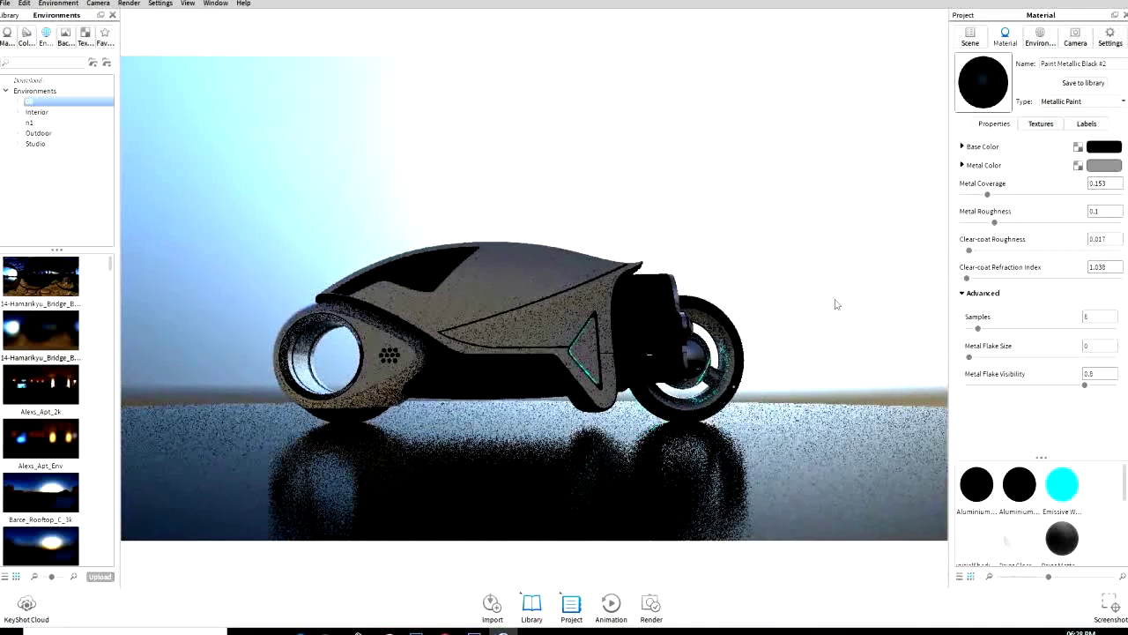
left_click(970, 37)
Slide the sphere left along the bike toward the back wheel
right_click(1004, 277)
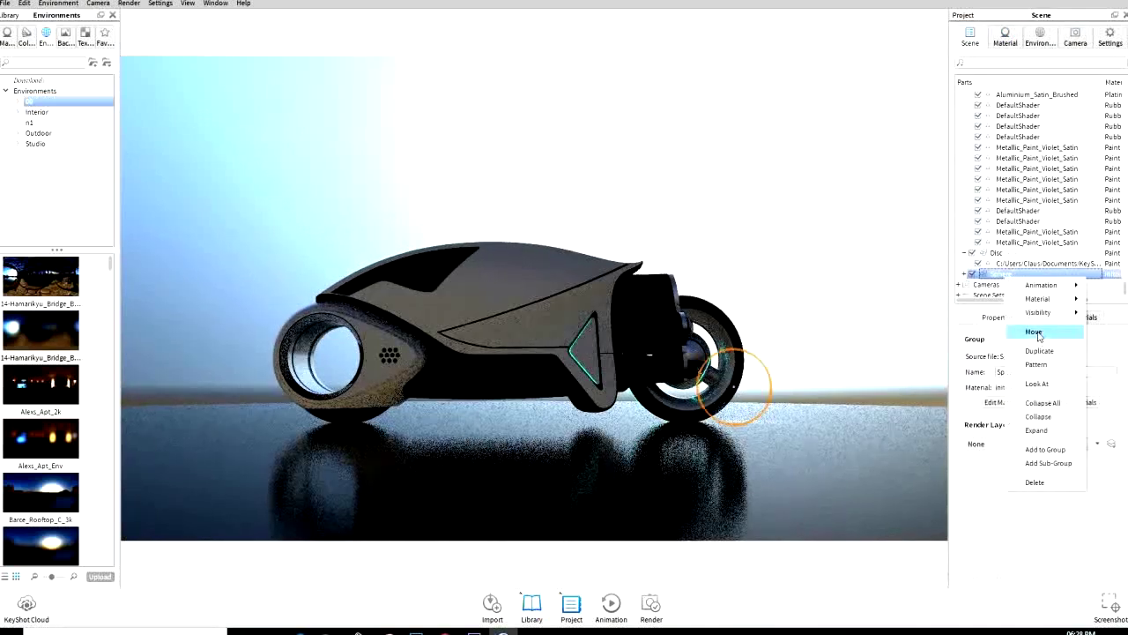
left_click(1034, 333)
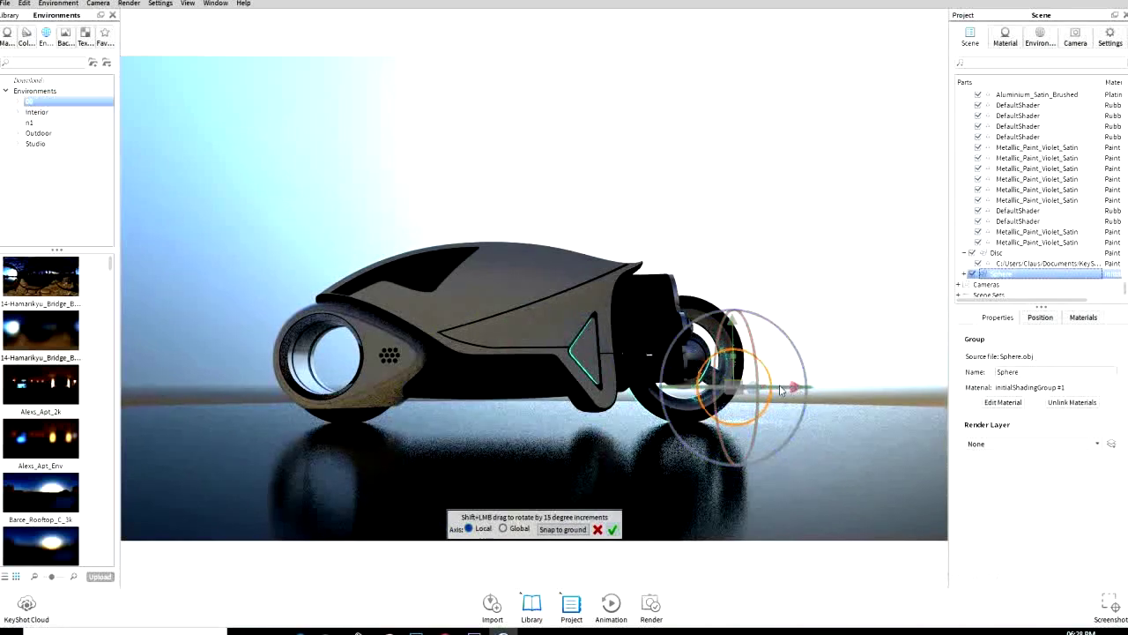
left_click_drag(780, 391, 675, 413)
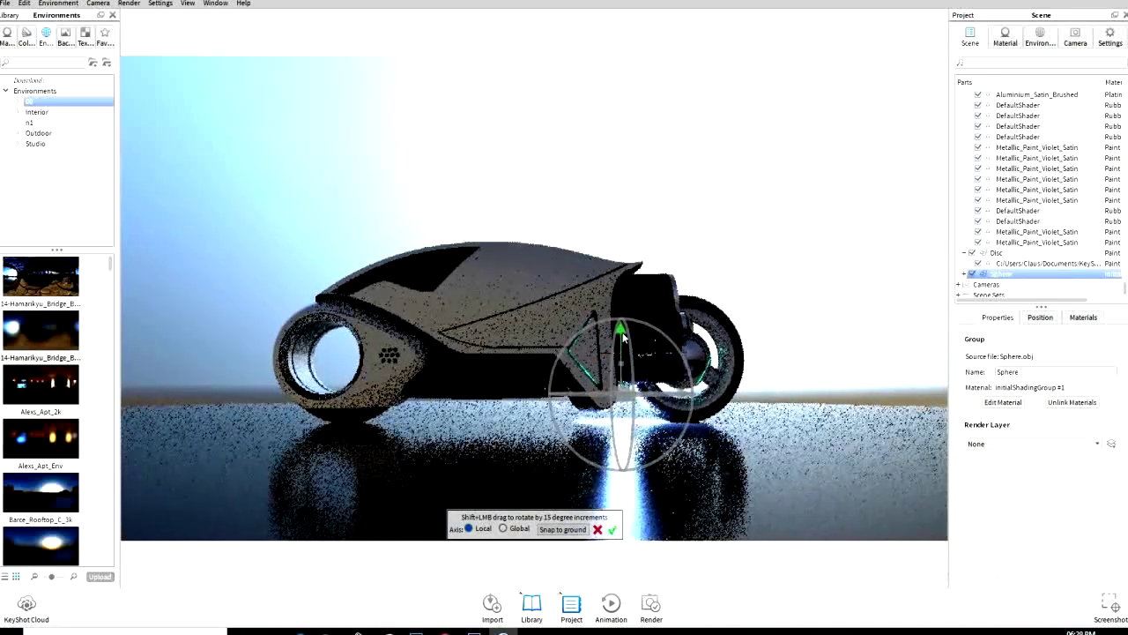
mouse_move(667, 389)
left_mouse_down()
mouse_move(595, 404)
mouse_move(818, 391)
left_mouse_up()
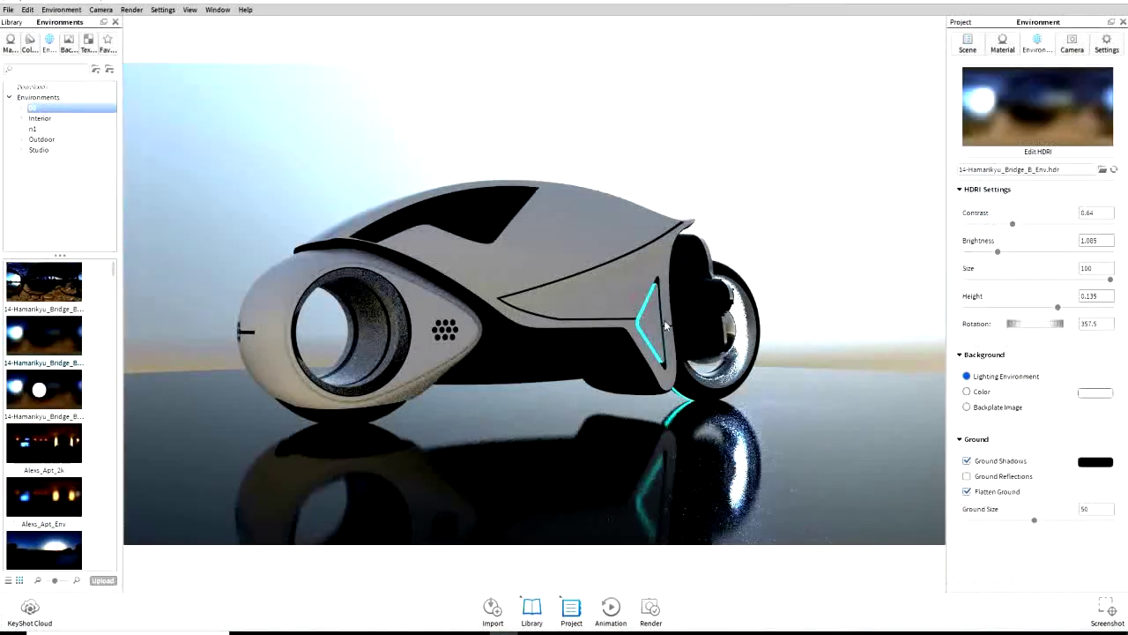
Retune the ground paint to metal coverage 0.145, metal roughness 0.101, clear-coat roughness 0.014
double_click(544, 286)
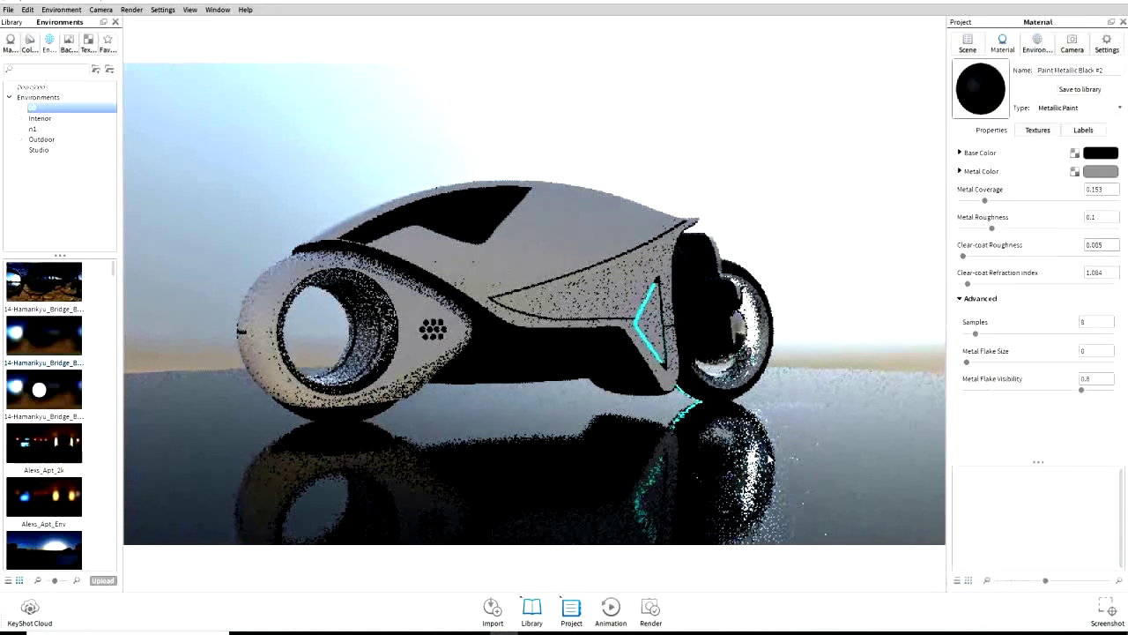
left_click(977, 203)
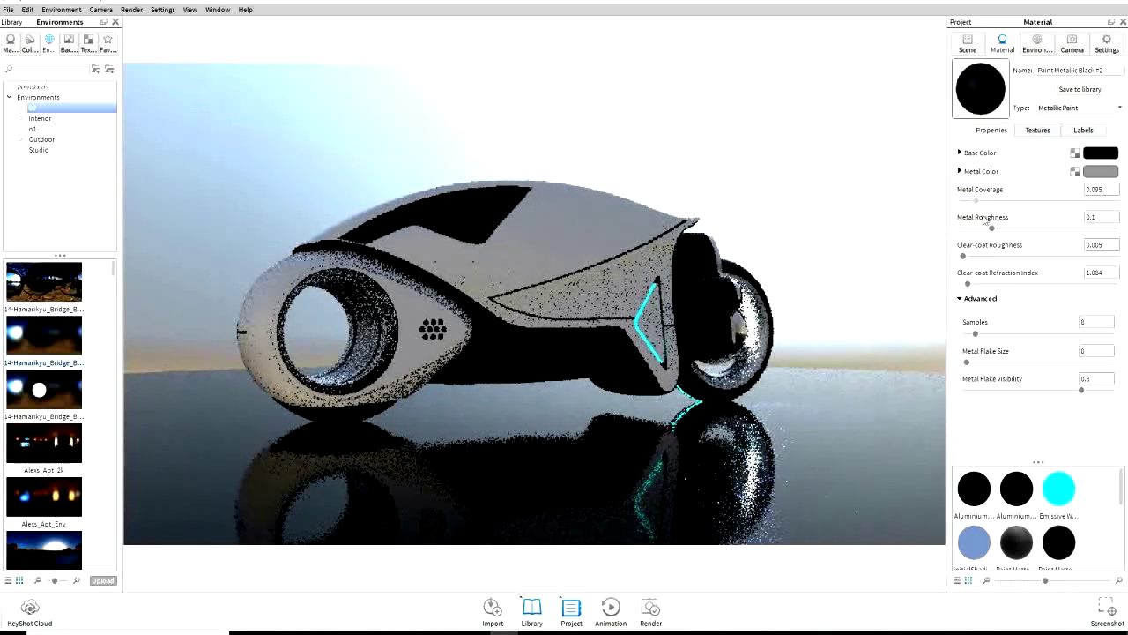
left_click(992, 228)
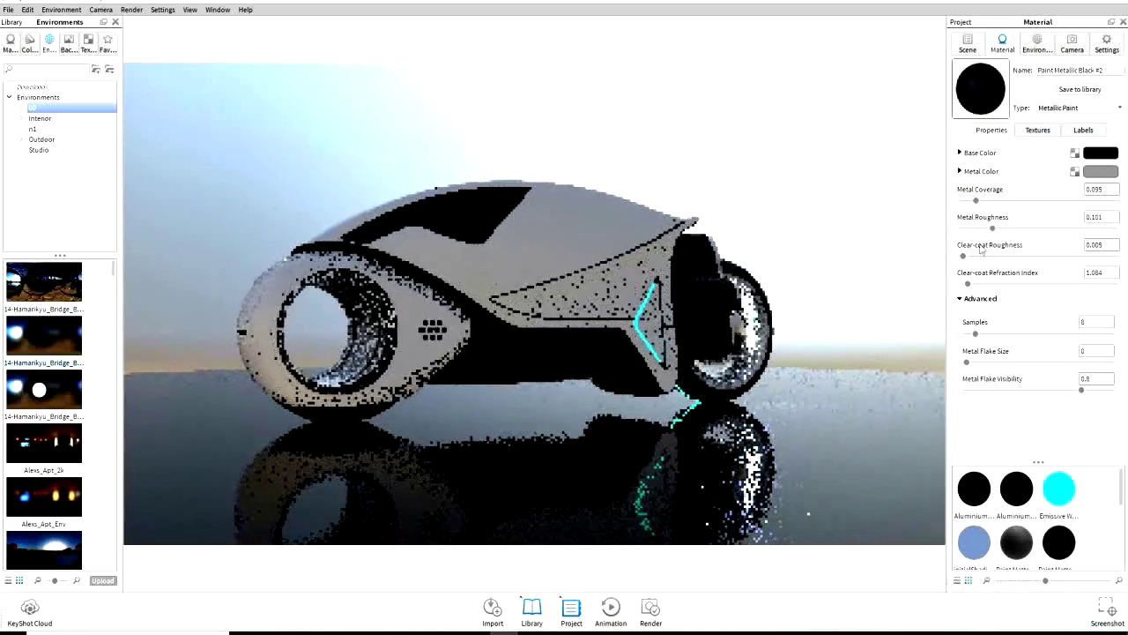
left_click(966, 257)
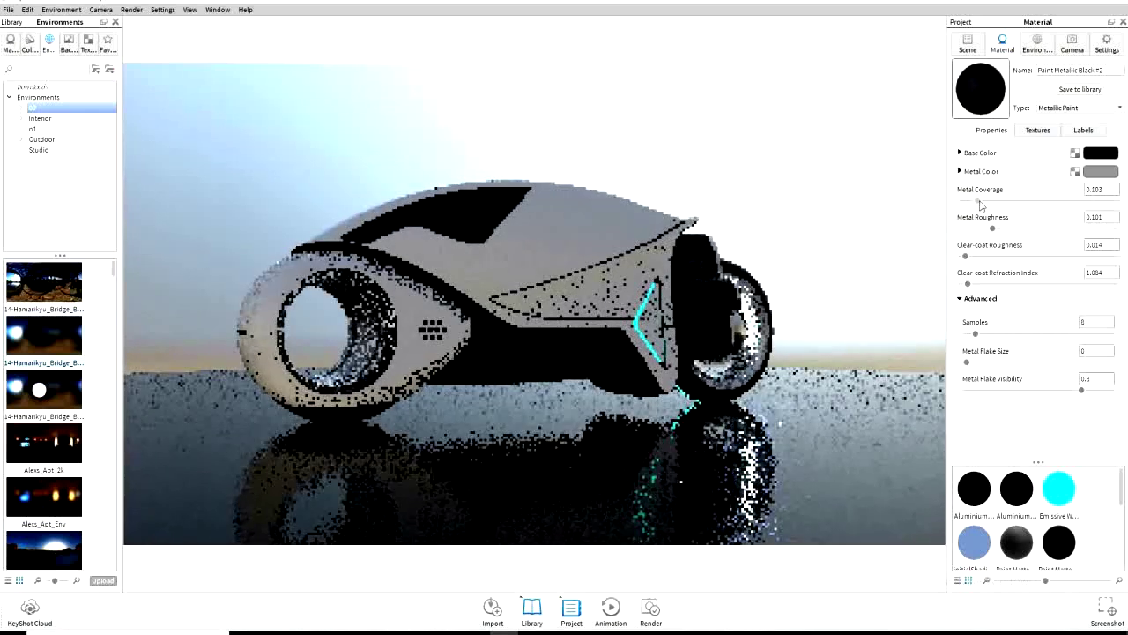
left_click_drag(978, 203, 985, 203)
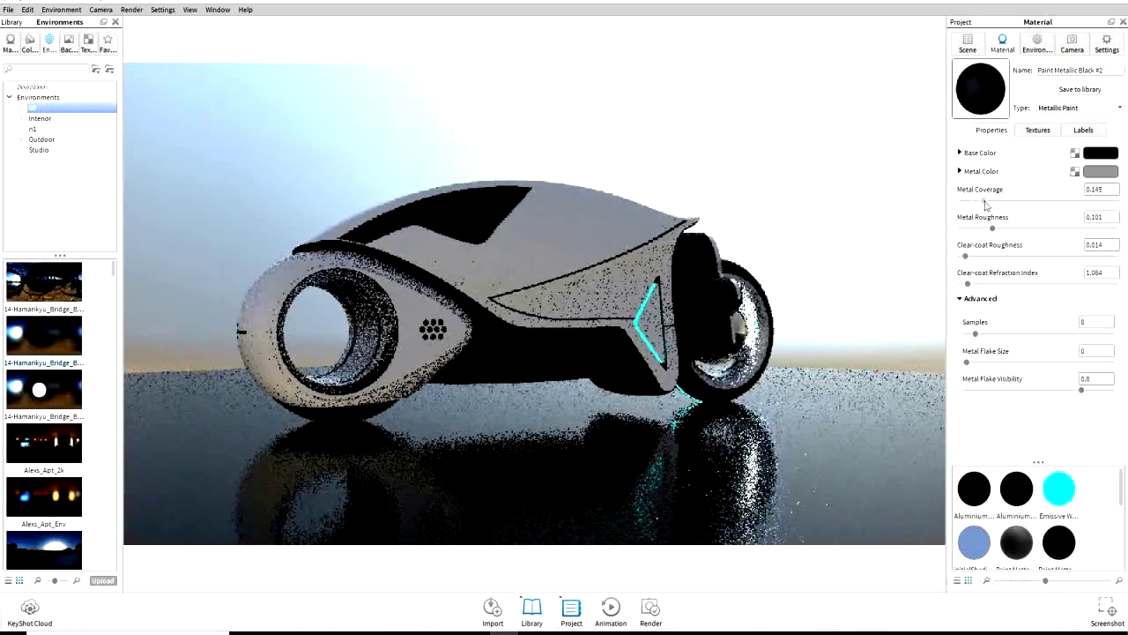
left_click(26, 12)
mouse_move(60, 42)
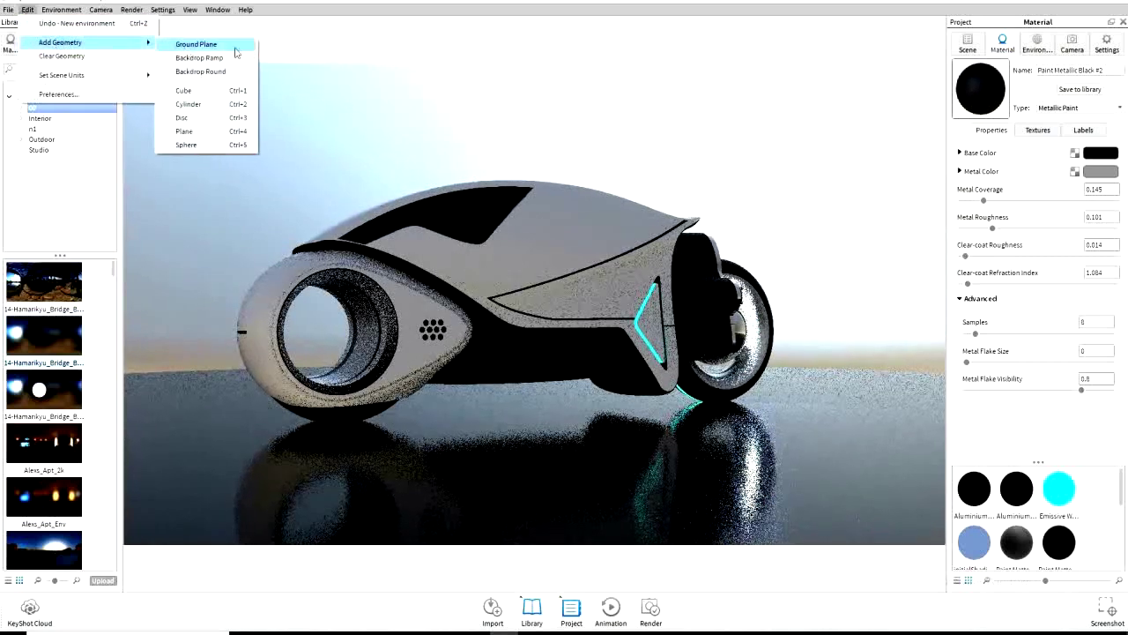
Add Plane #1 and rotate it upright beside the rear wheel
left_click(203, 132)
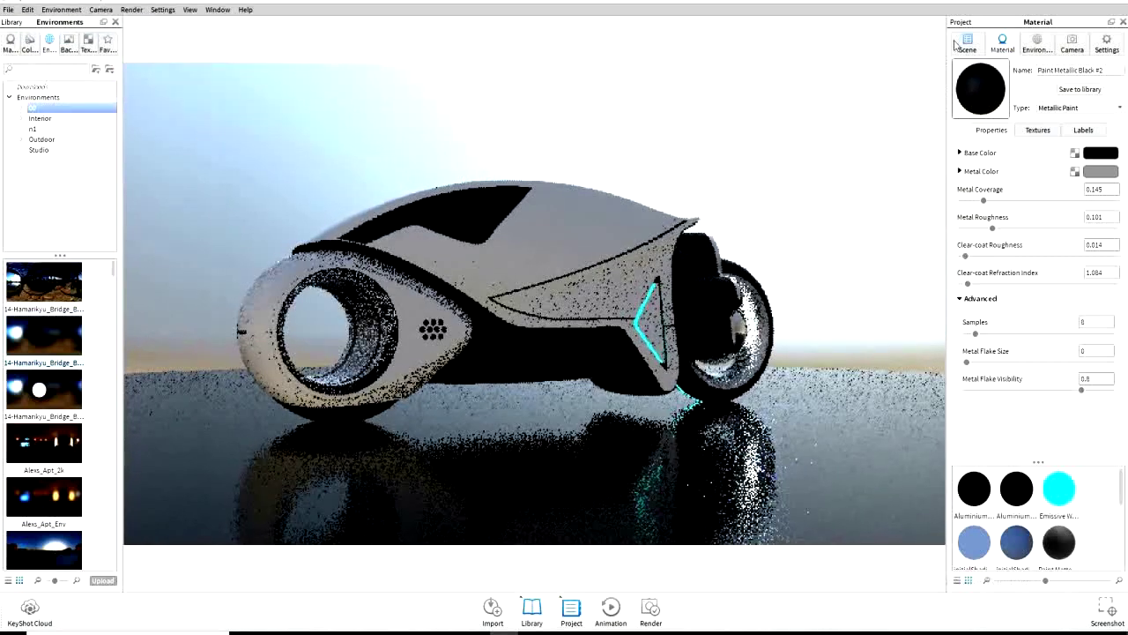
right_click(1000, 282)
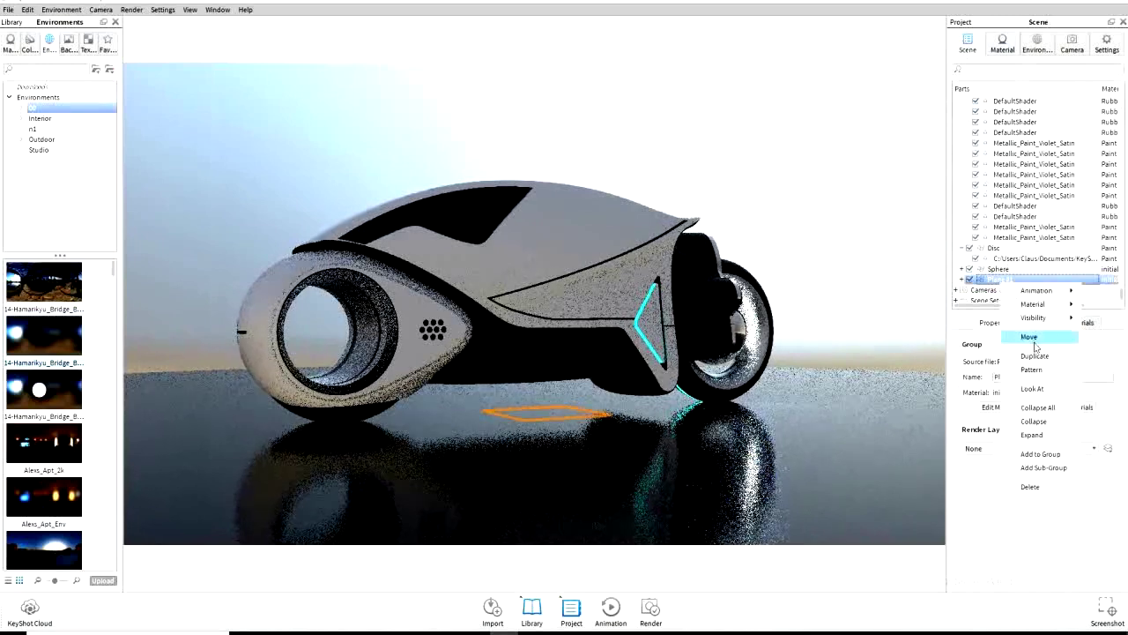
left_click(975, 339)
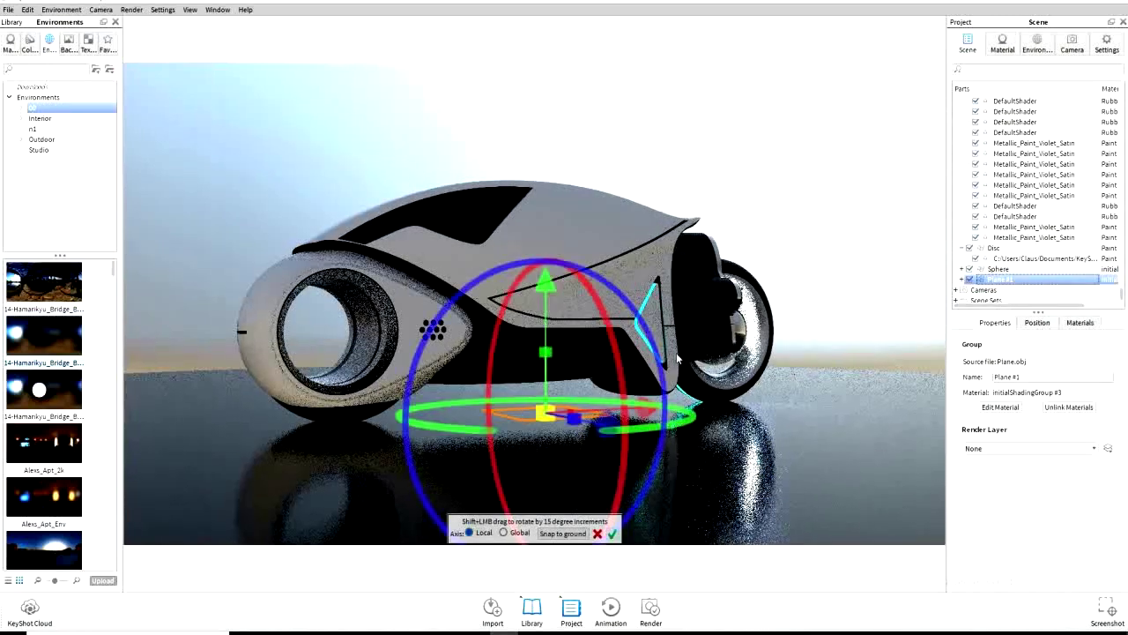
mouse_move(577, 357)
left_mouse_down()
mouse_move(312, 362)
mouse_move(504, 370)
left_mouse_up()
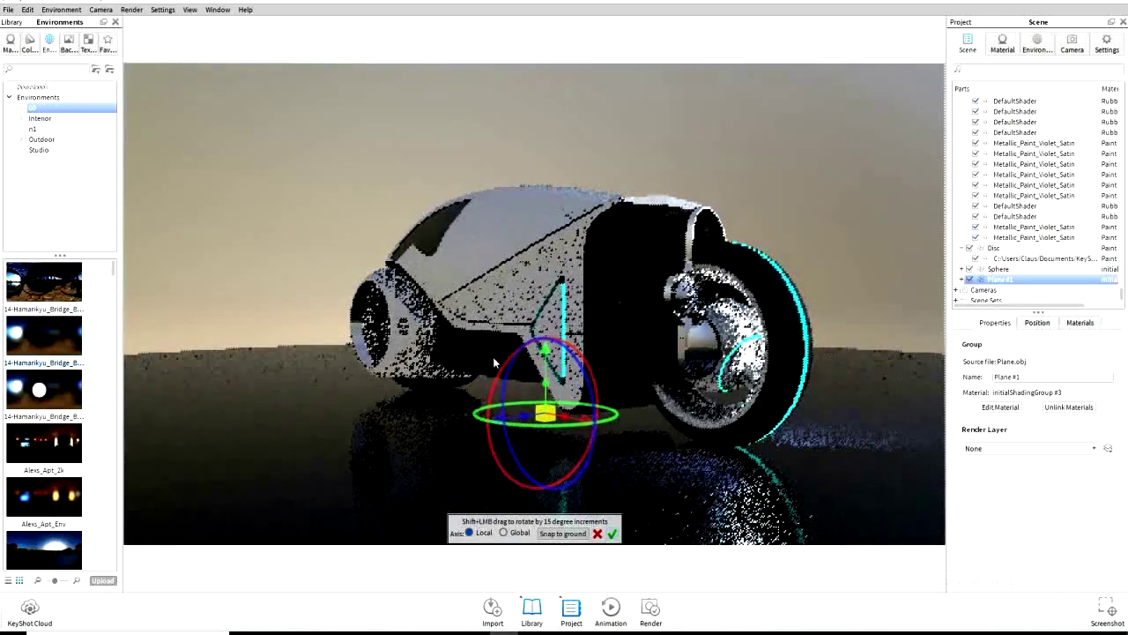
mouse_move(484, 407)
left_mouse_down()
mouse_move(498, 451)
mouse_move(586, 421)
mouse_move(969, 521)
mouse_move(828, 492)
left_mouse_up()
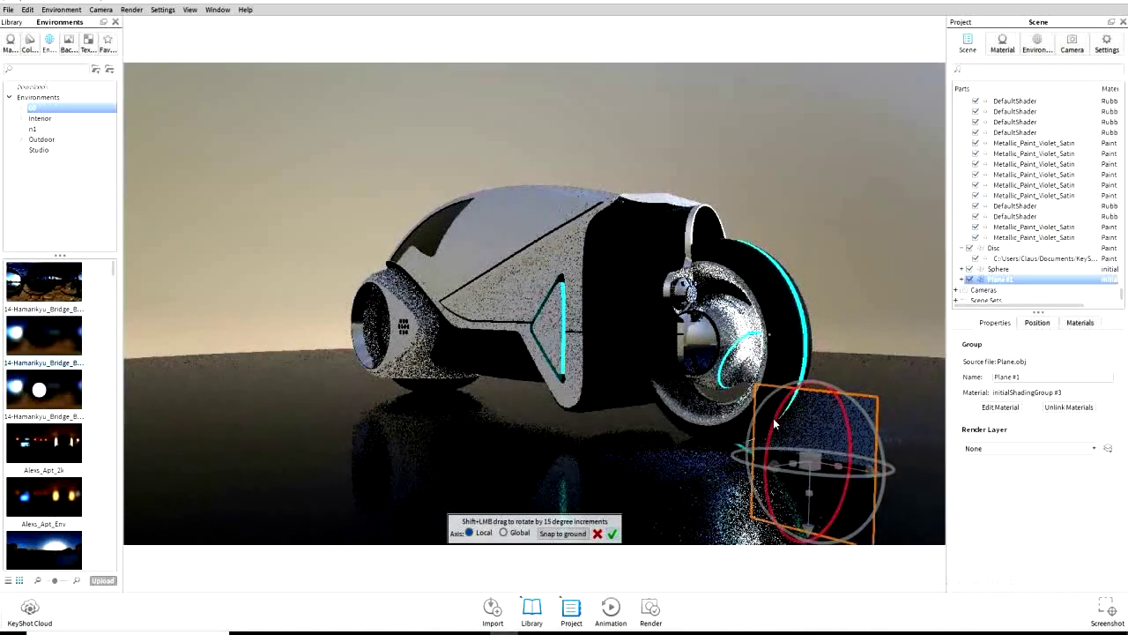
Lift, widen and turn Plane #1 into a backdrop wall behind the bike
left_click_drag(774, 427, 786, 426)
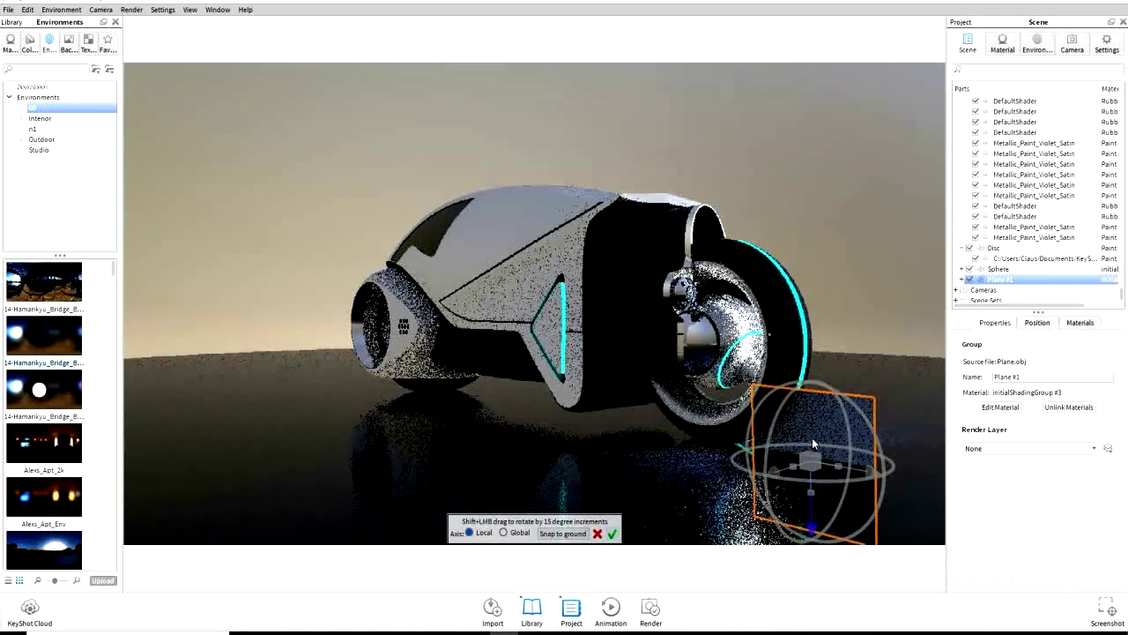
left_click_drag(811, 437, 811, 402)
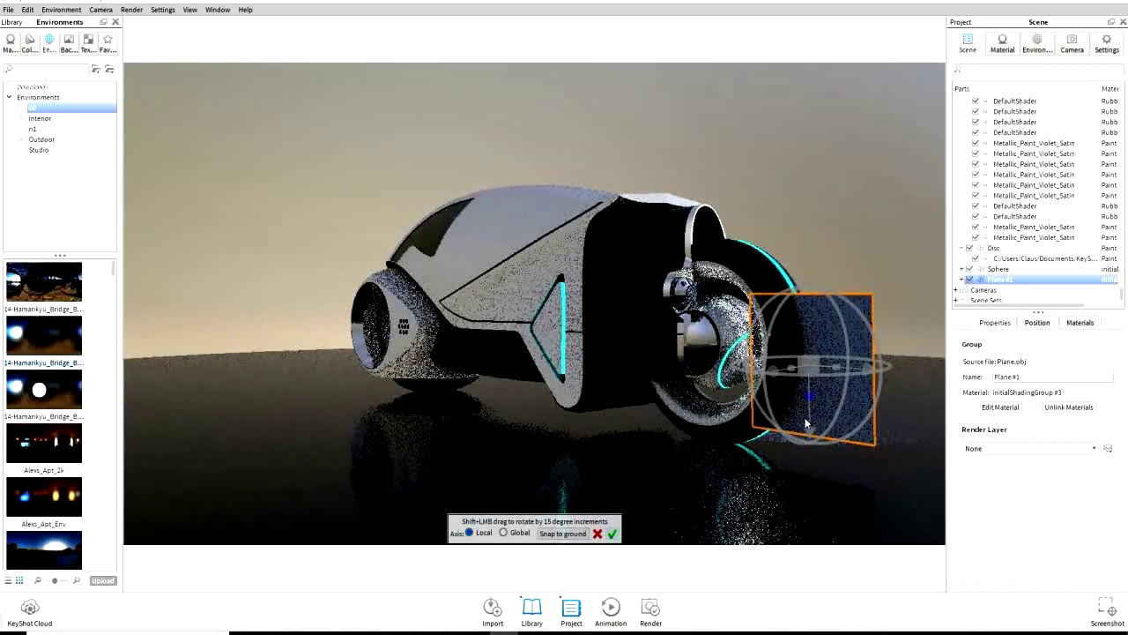
left_click_drag(800, 443, 787, 533)
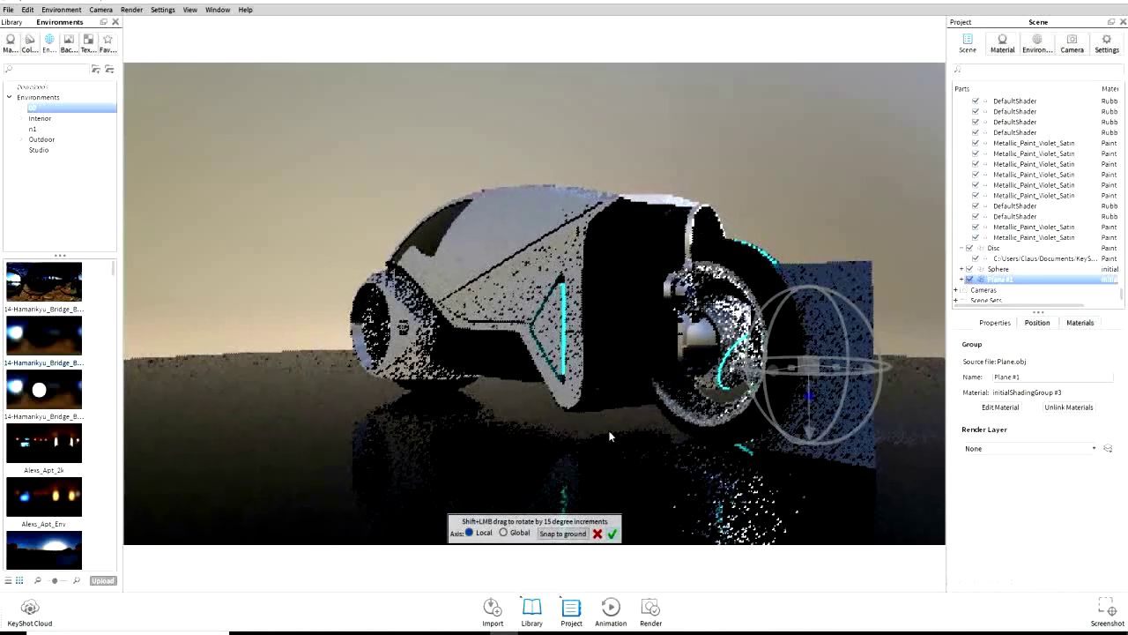
left_click_drag(609, 435, 603, 419)
scroll(603, 419, "down", 3)
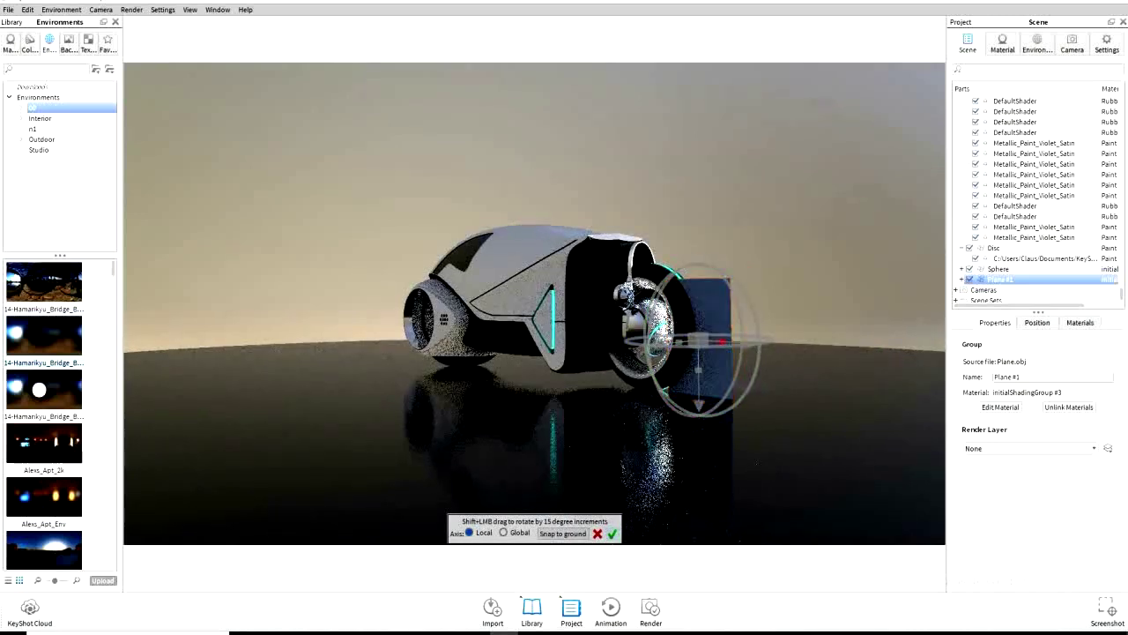
mouse_move(723, 341)
left_mouse_down()
mouse_move(678, 339)
mouse_move(721, 341)
left_mouse_up()
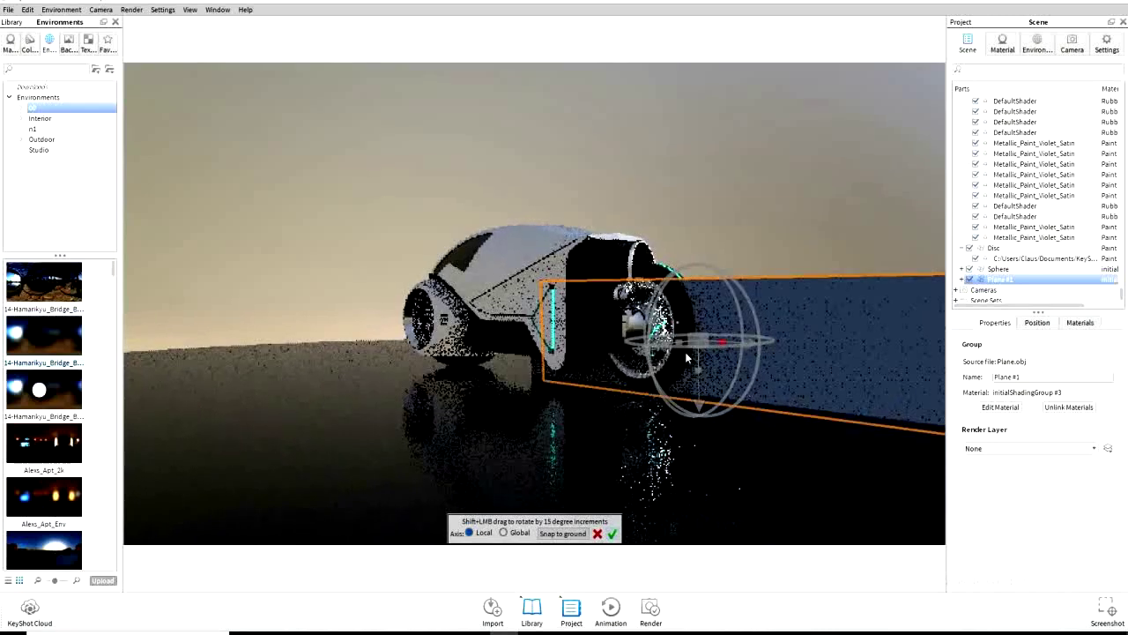
left_click(842, 368)
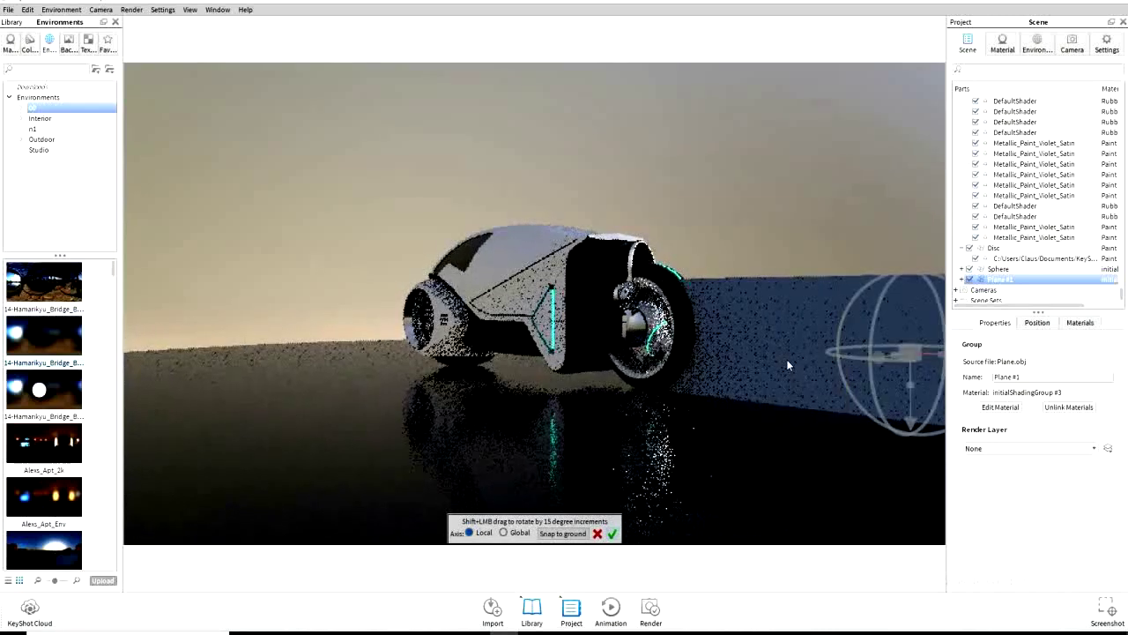
Adjust the ground disc's height and confirm the placement
left_click(859, 424)
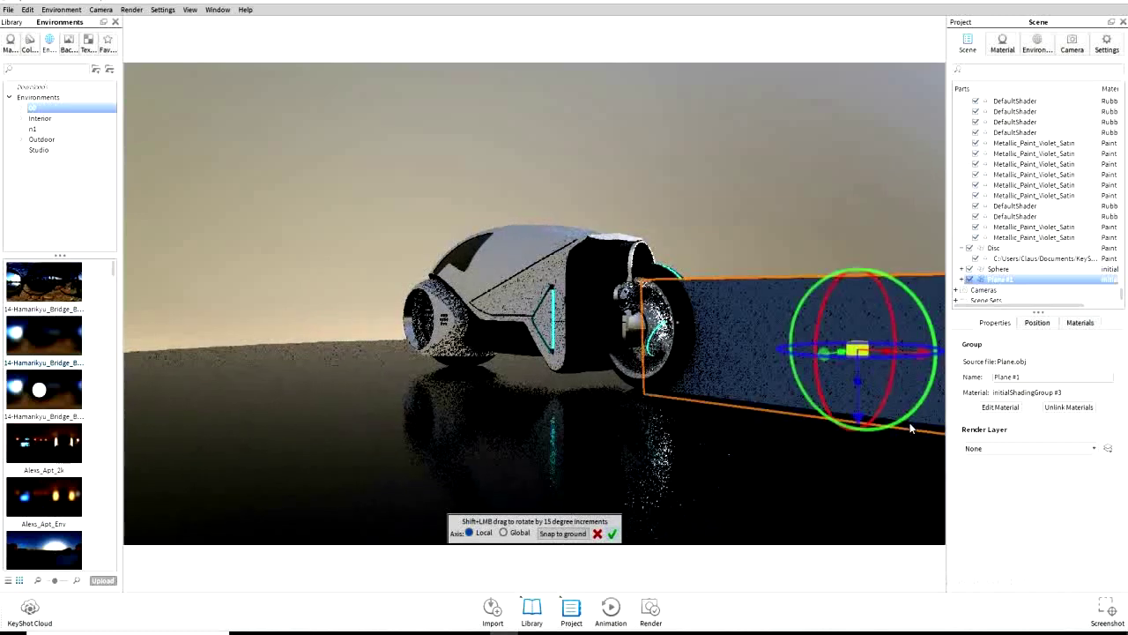
left_click_drag(857, 379, 857, 381)
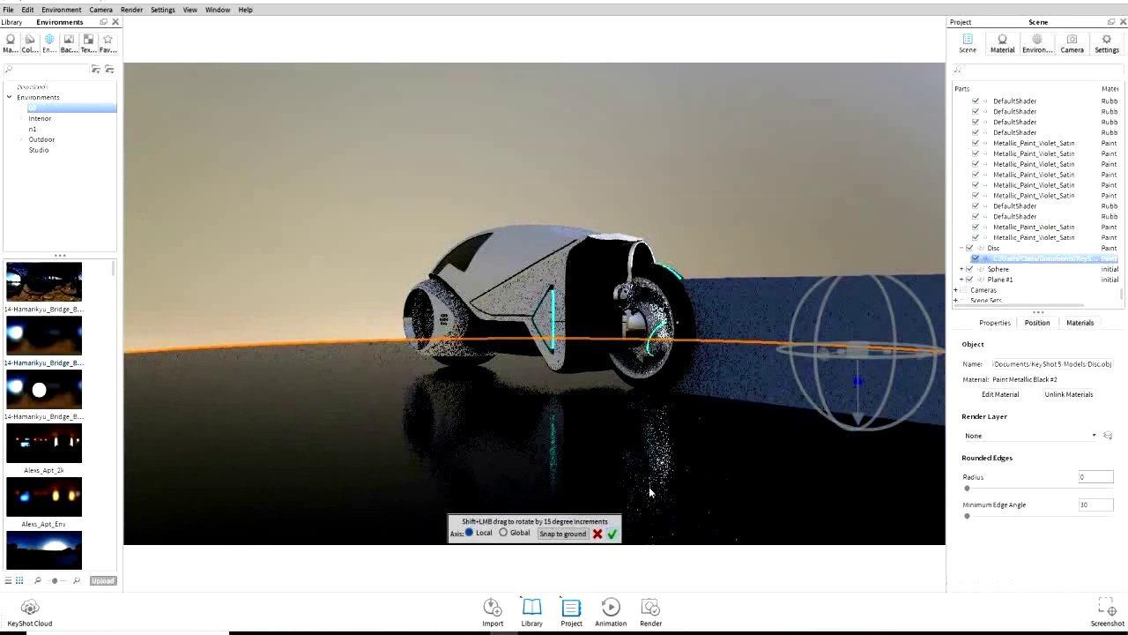
left_click(613, 533)
Apply Emissive White from the Light materials folder to Plane #1
left_click_drag(609, 517, 778, 458)
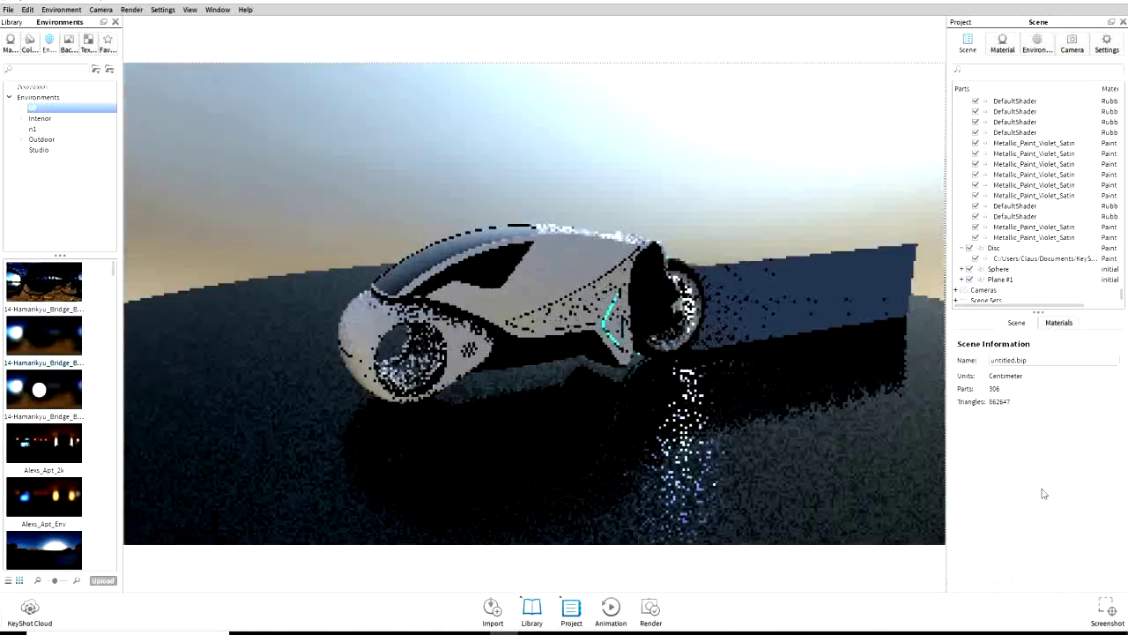
scroll(847, 367, "up", 3)
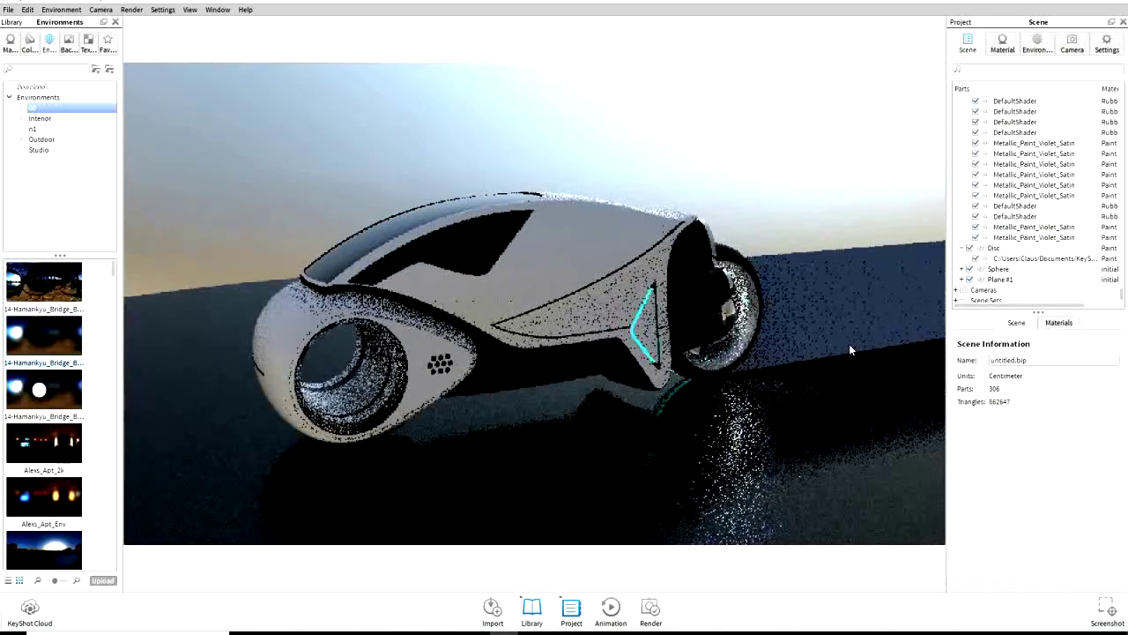
left_click_drag(850, 344, 805, 344)
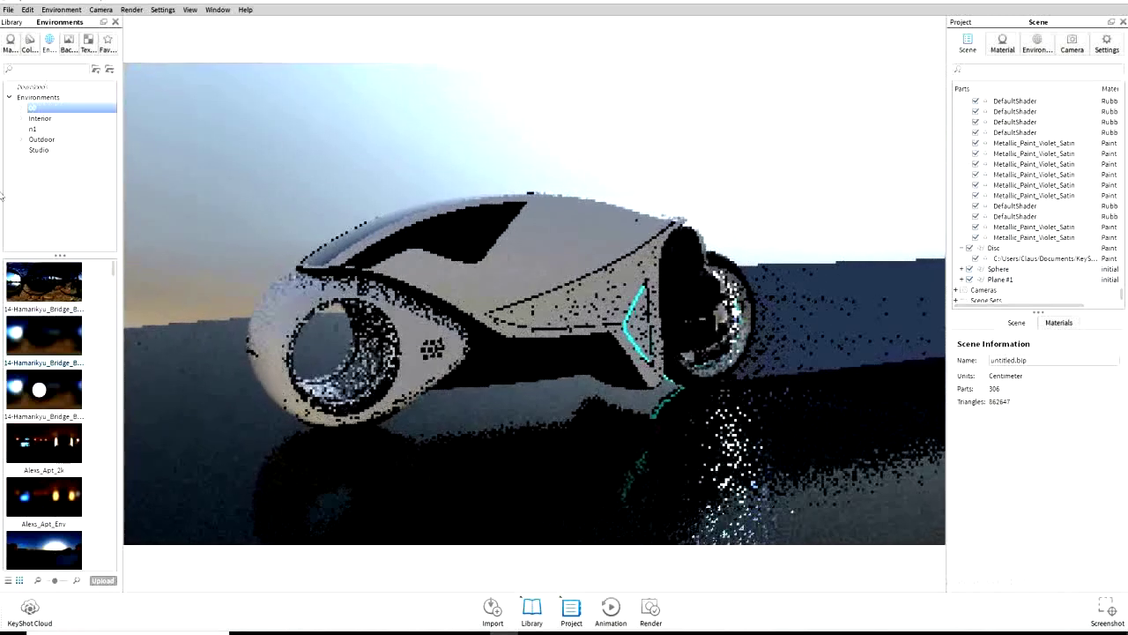
left_click(29, 40)
left_click(10, 40)
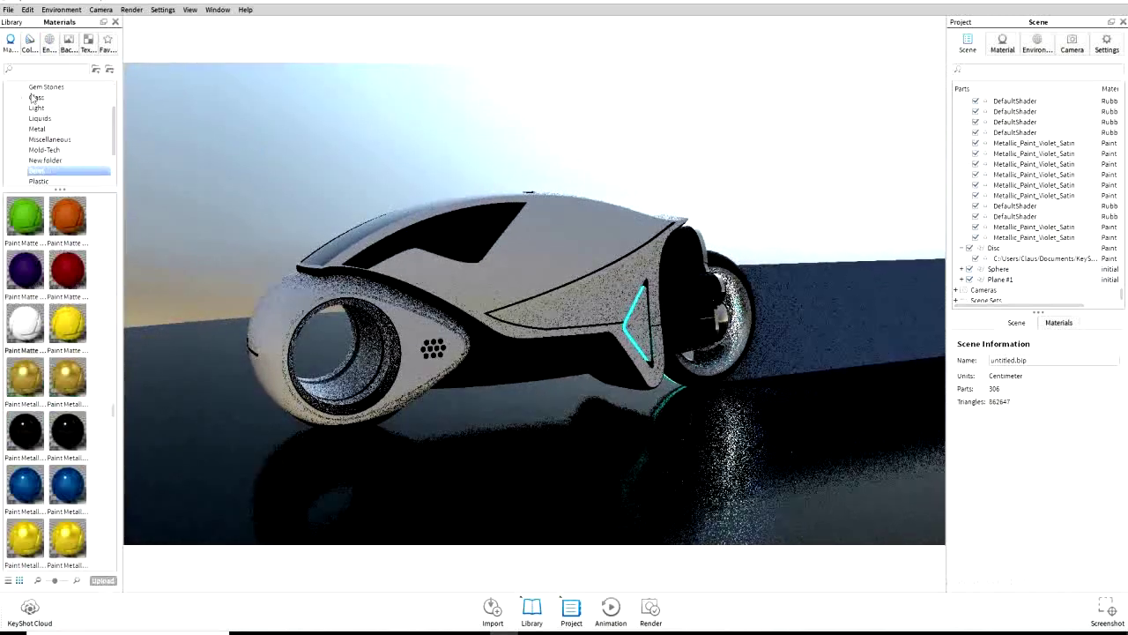
left_click(48, 149)
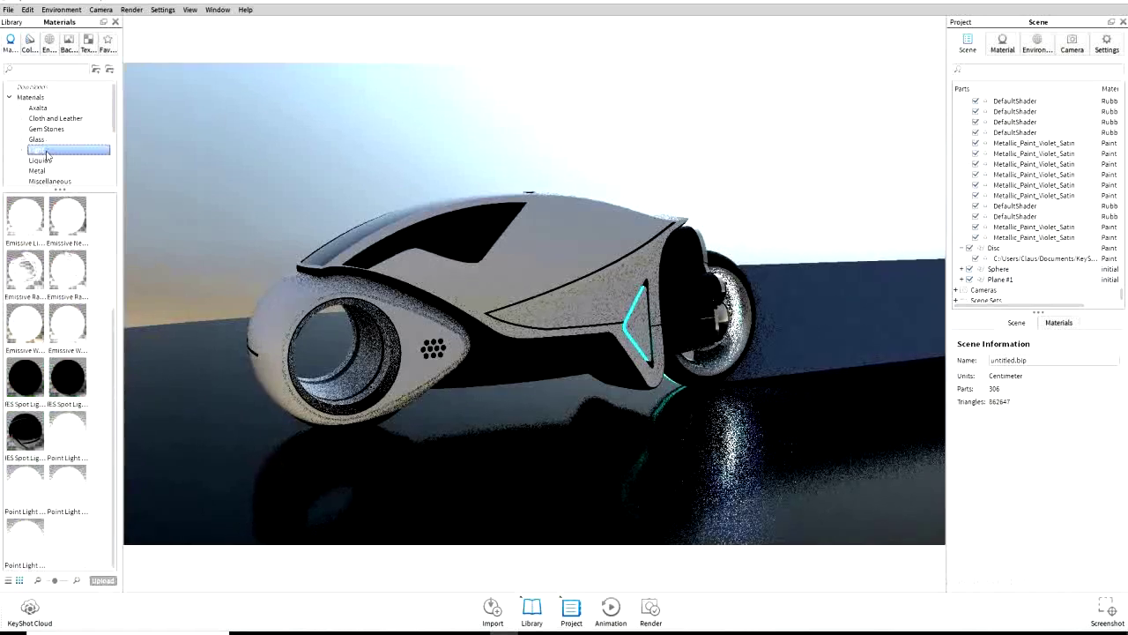
left_click_drag(73, 449, 880, 324)
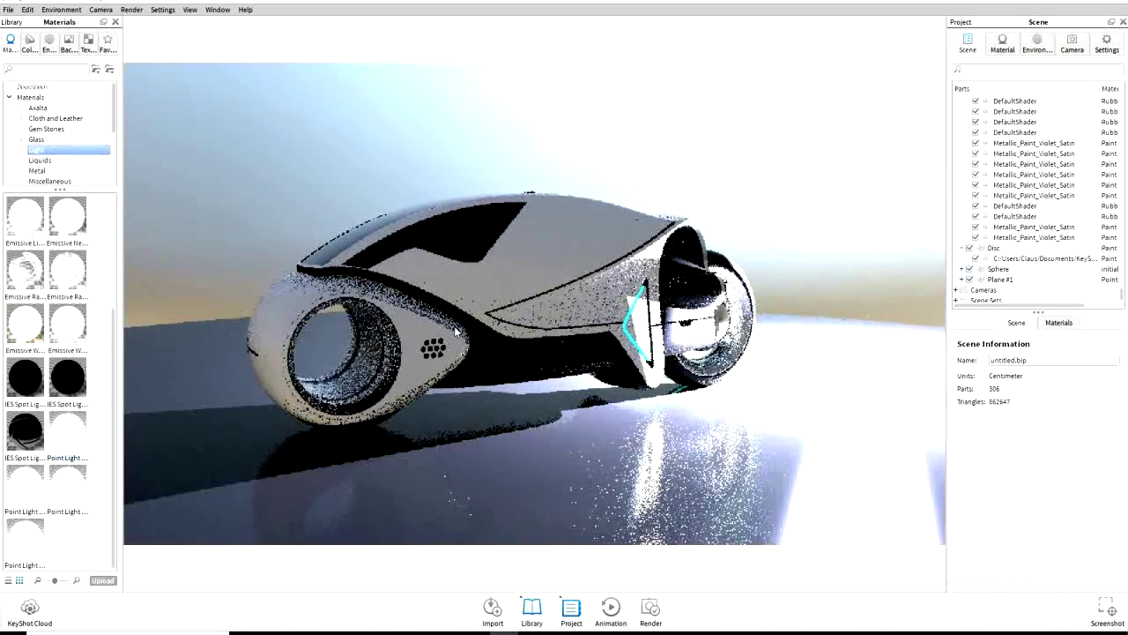
left_click_drag(68, 324, 879, 327)
Tint the plane's Emissive White #1 glow pale cyan at intensity 6.1
left_click(1002, 44)
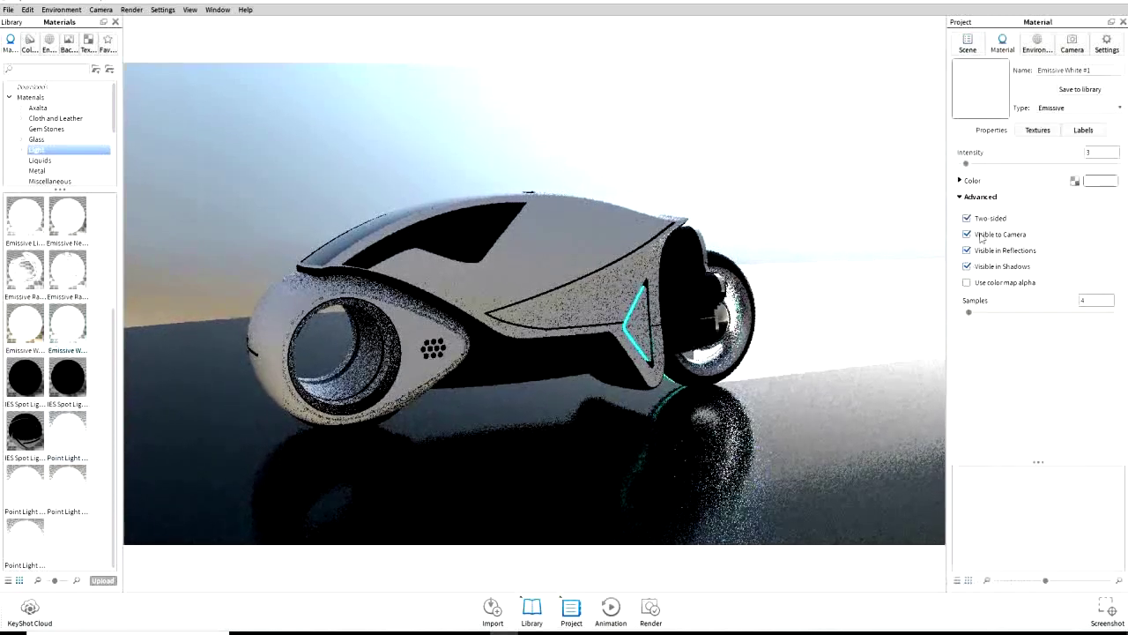
left_click(1100, 182)
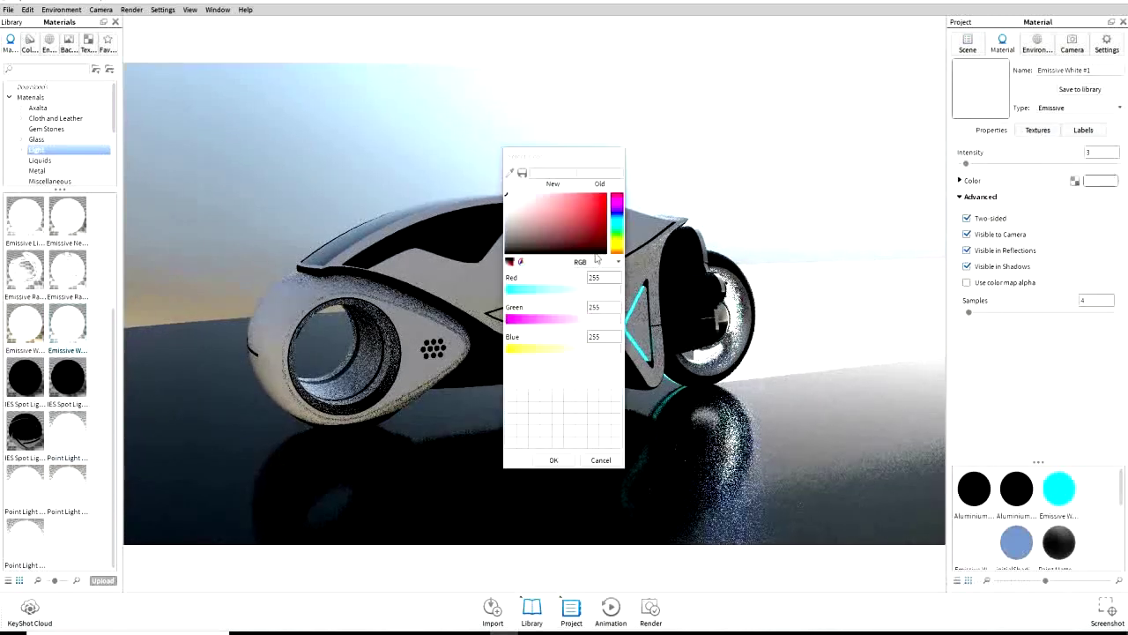
left_click_drag(594, 215, 626, 198)
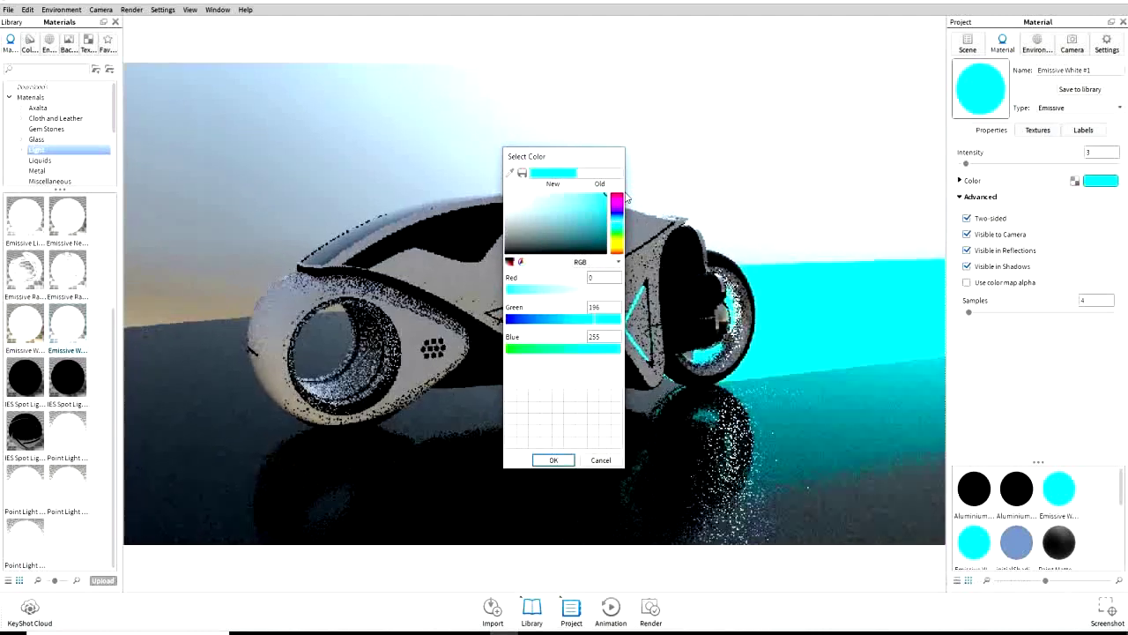
left_click(567, 461)
scroll(973, 170, "up", 3)
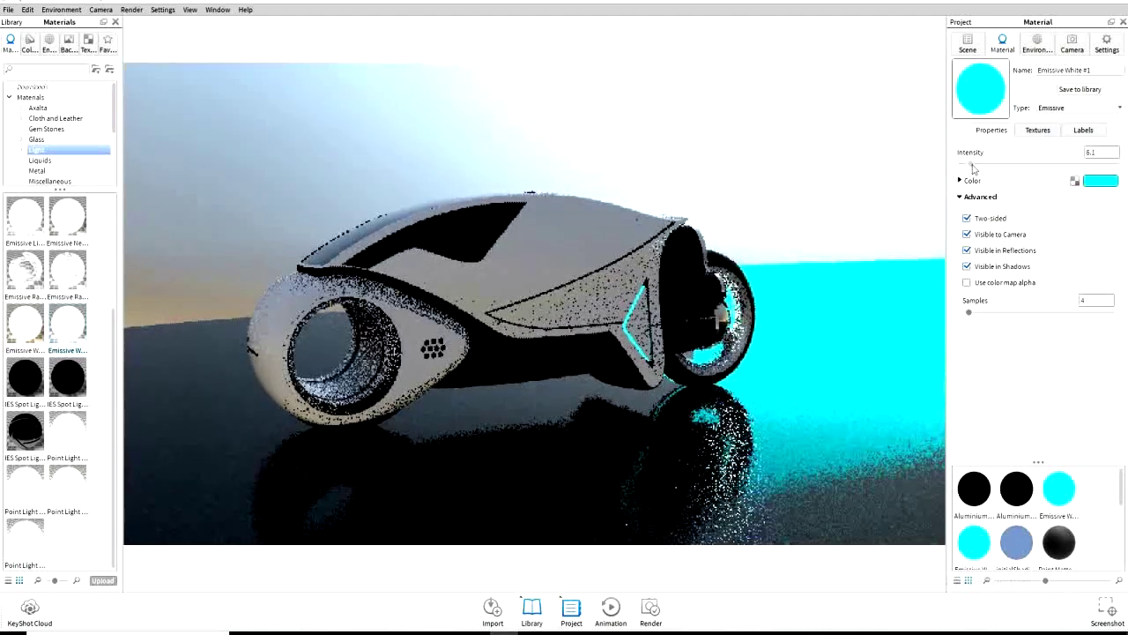
left_click(1088, 181)
left_click(582, 207)
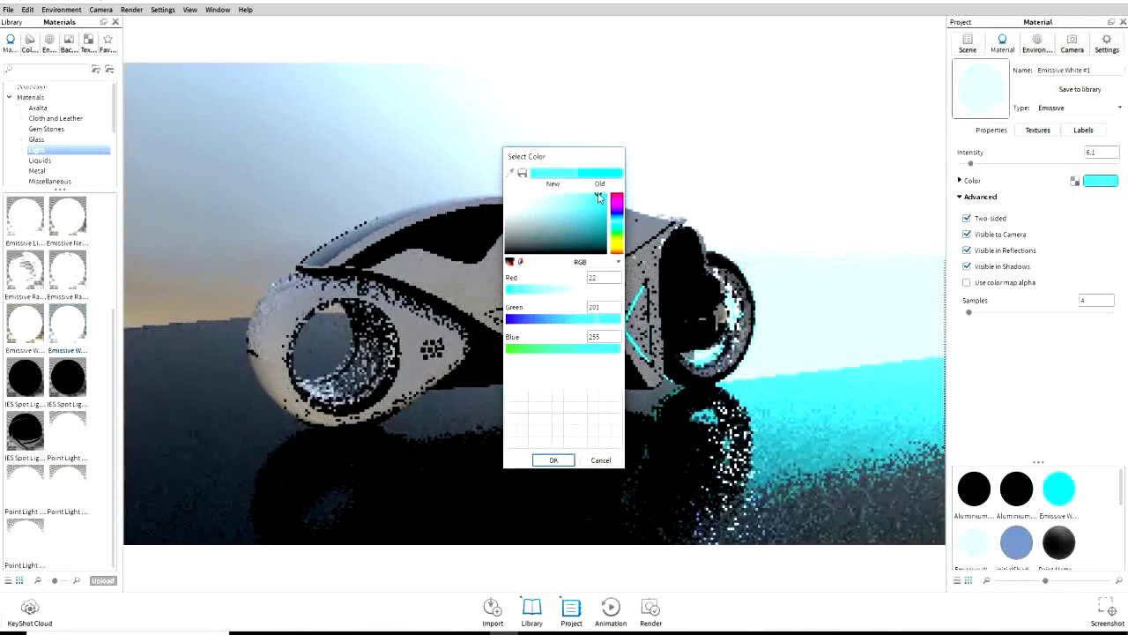
left_click(566, 462)
left_click_drag(695, 423, 617, 414)
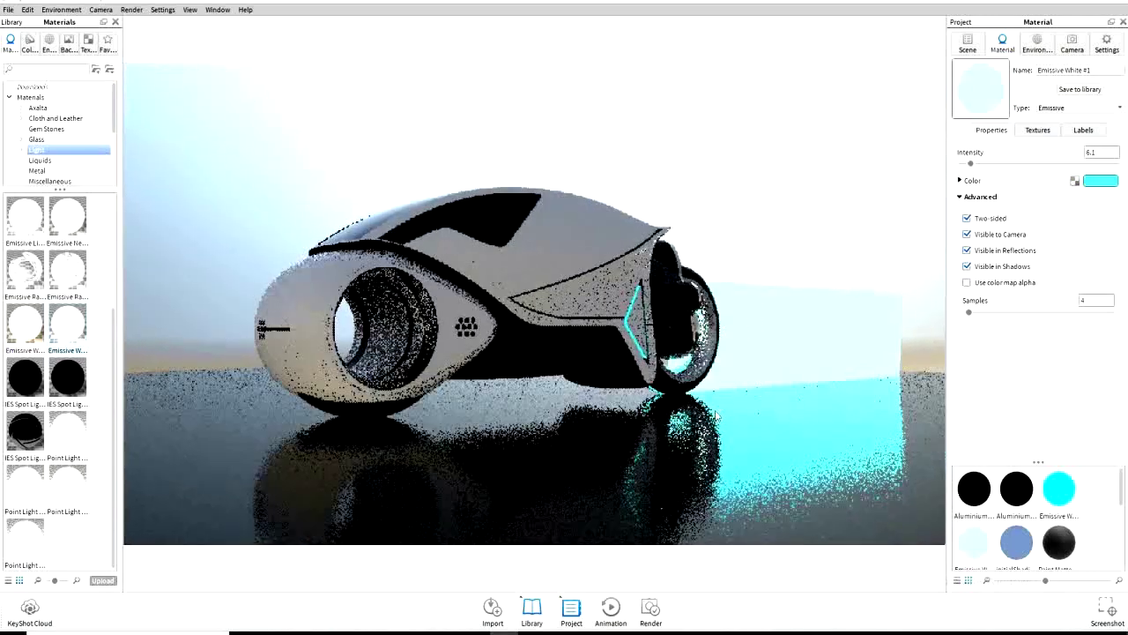
left_click_drag(564, 379, 606, 379)
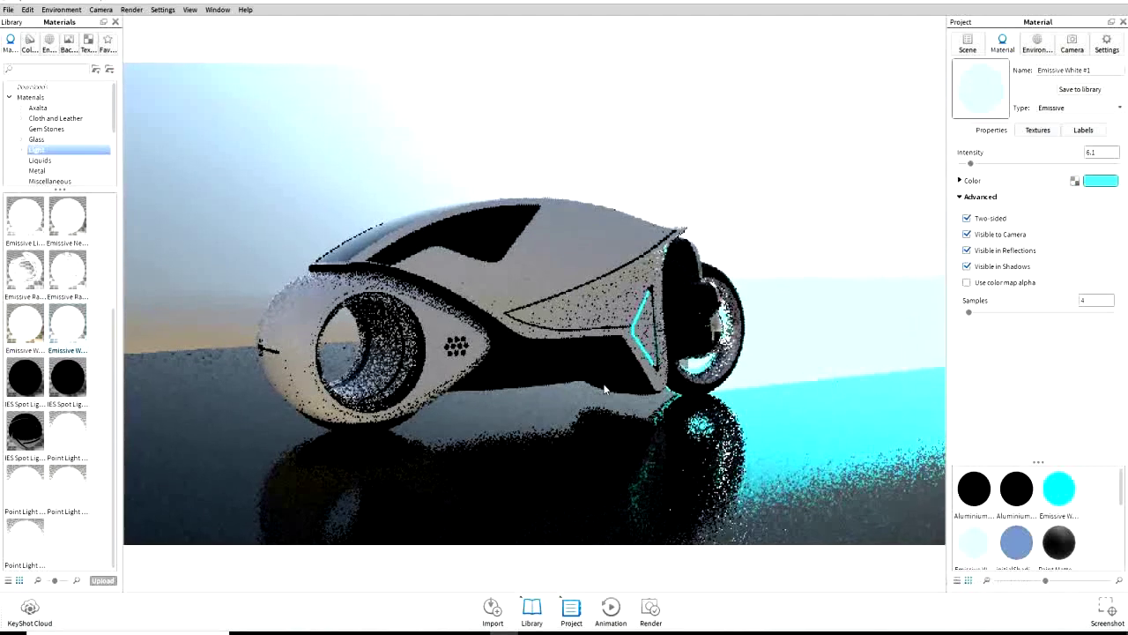
Light the scene with the 14-Hamarikyu_Bridge_B_Env.hdz HDRI from the environment library
key("e")
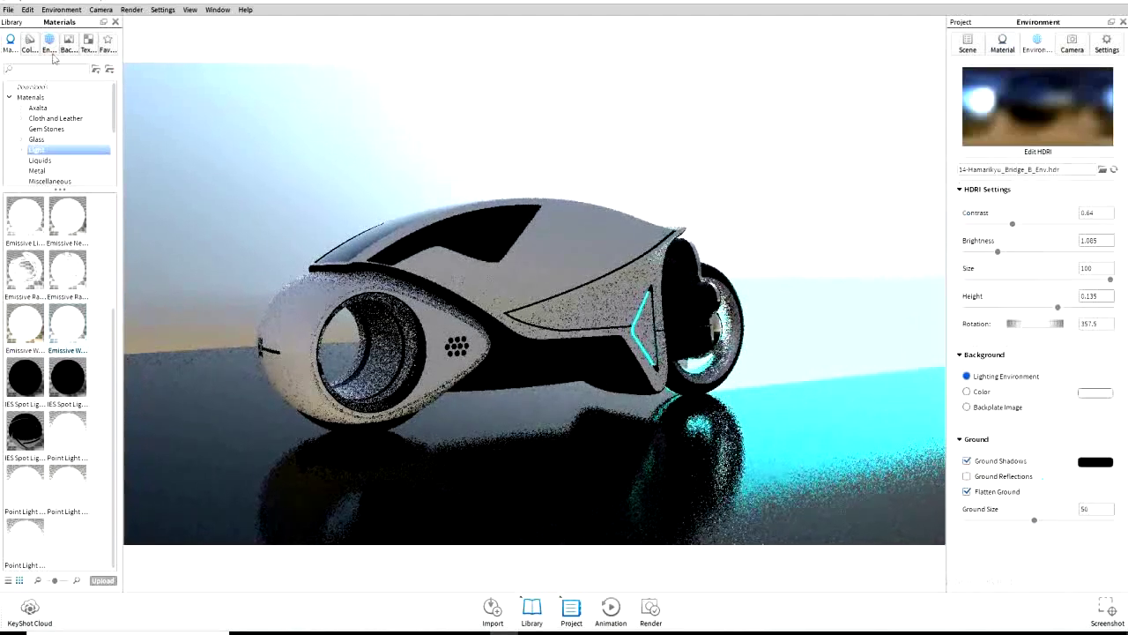
left_click(49, 42)
left_click(18, 45)
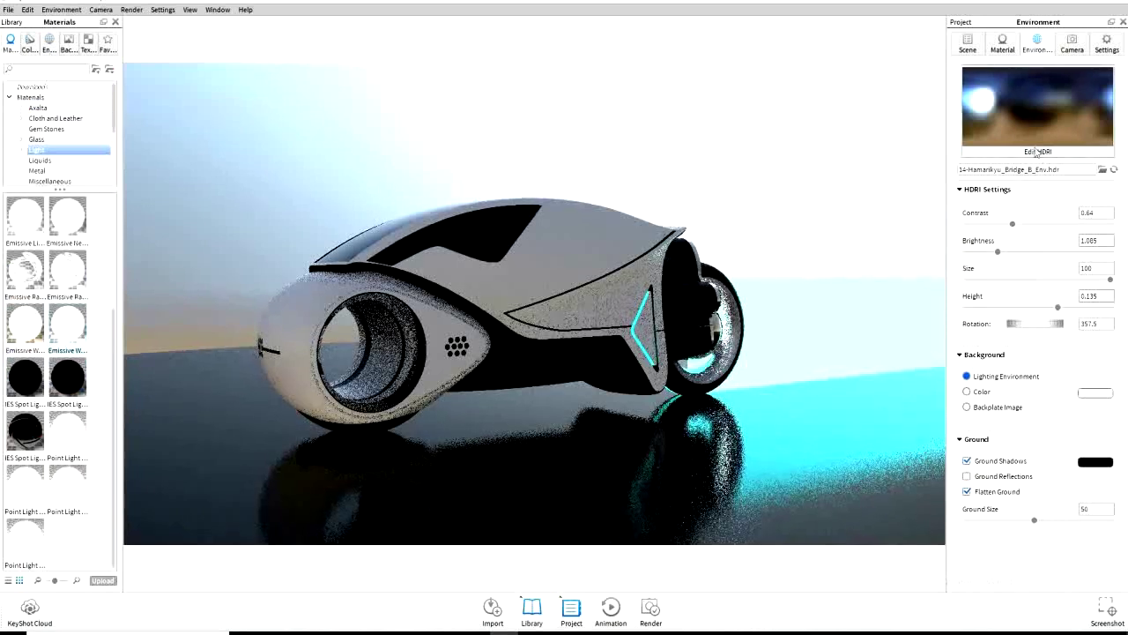
left_click(57, 41)
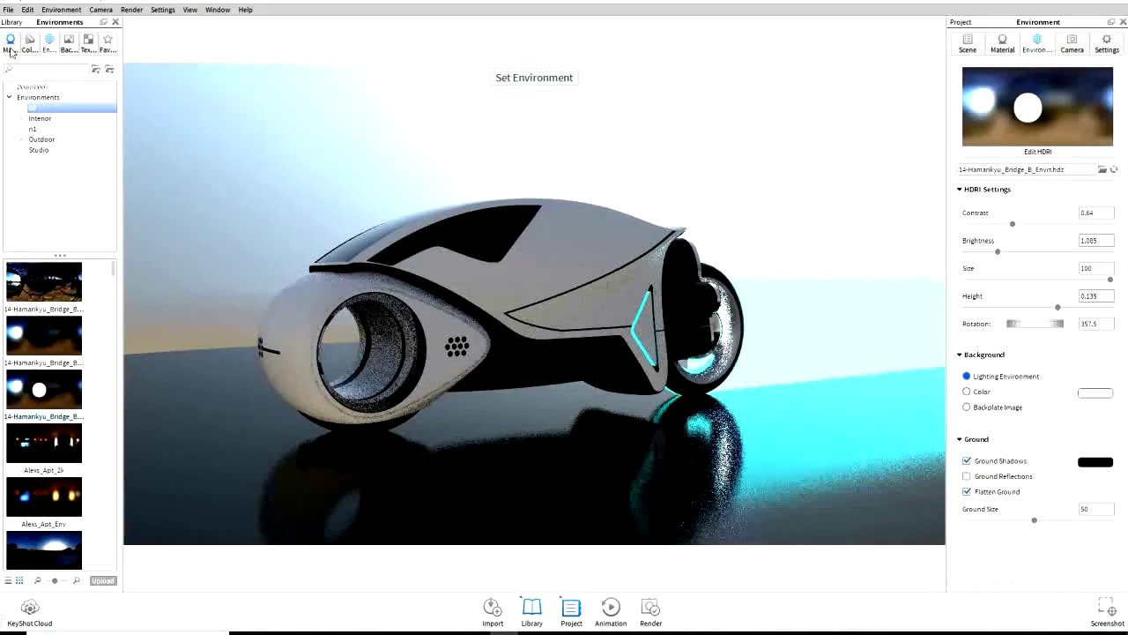
Return to the materials library and select the emissive plane in the scene parts list
left_click(11, 46)
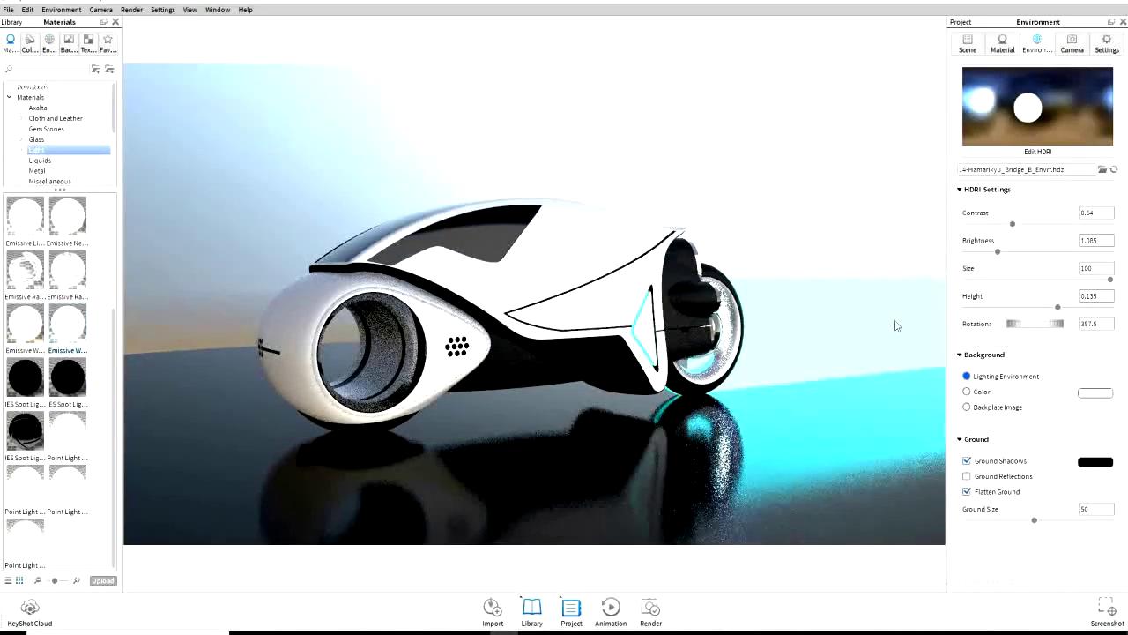
left_click_drag(762, 359, 781, 373)
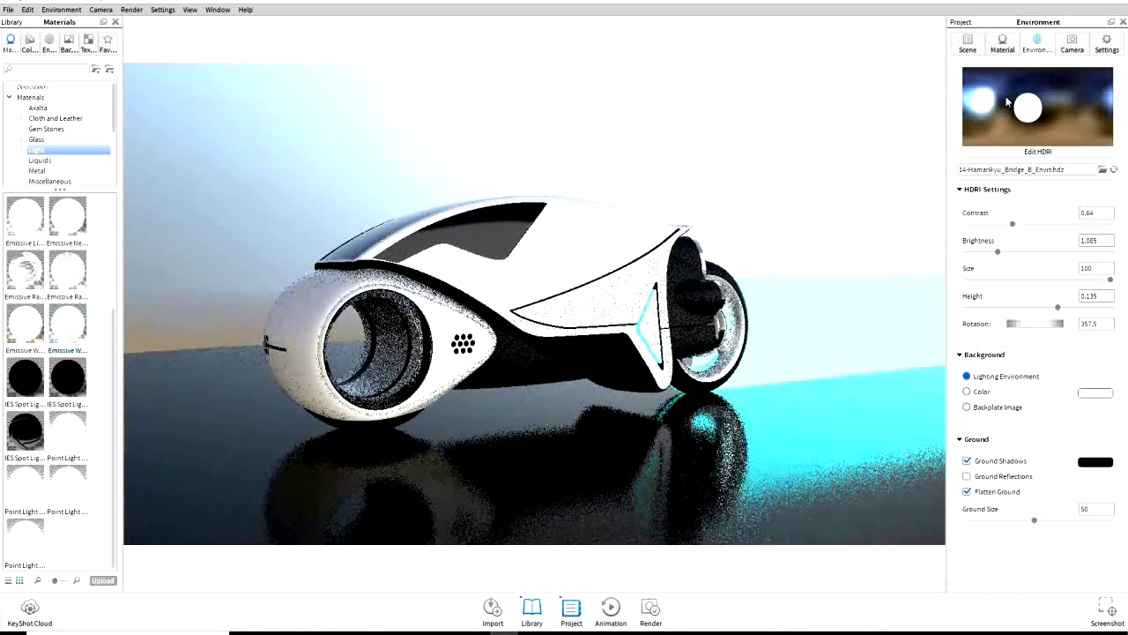
left_click(966, 44)
left_click(1002, 290)
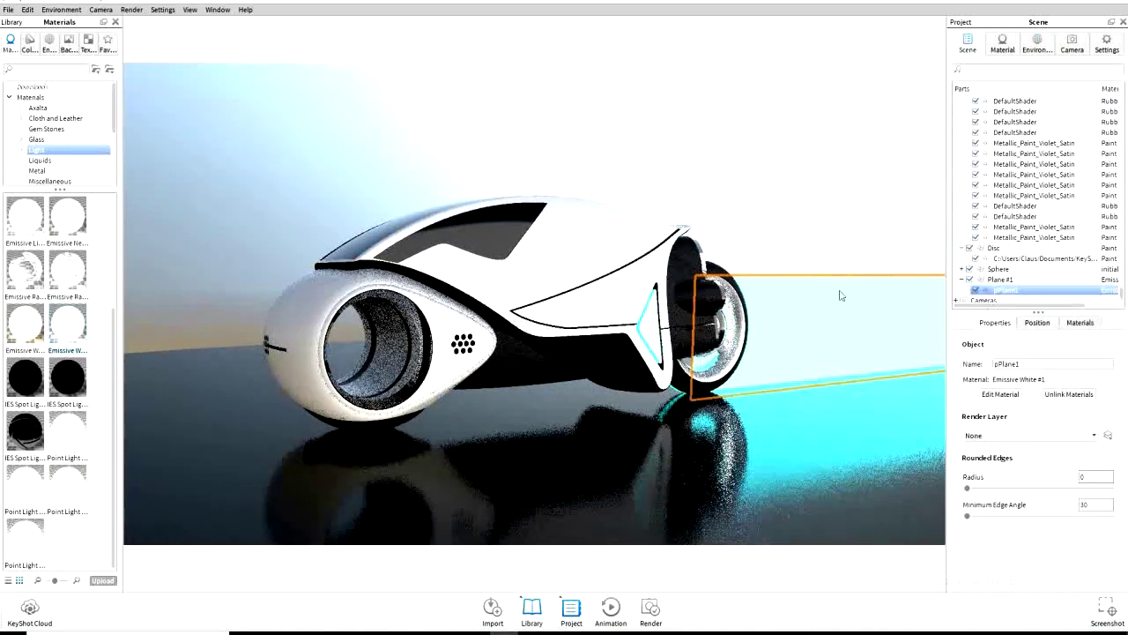
Set the Paint Matte White body's roughness to 0.112 and refraction index to 2.122
left_click(999, 269)
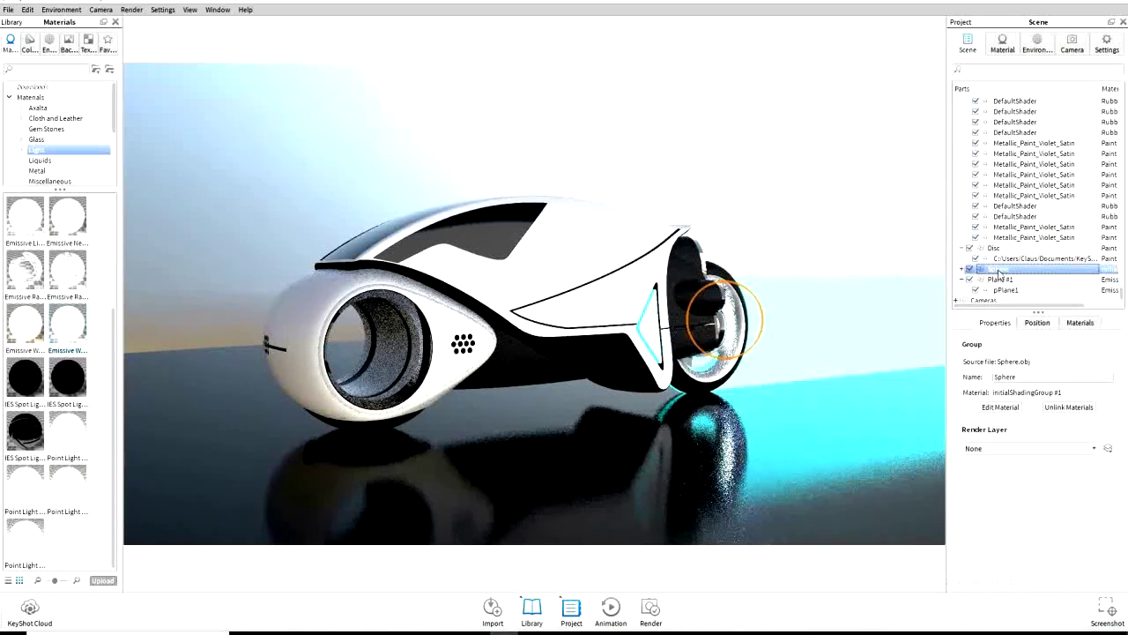
double_click(536, 280)
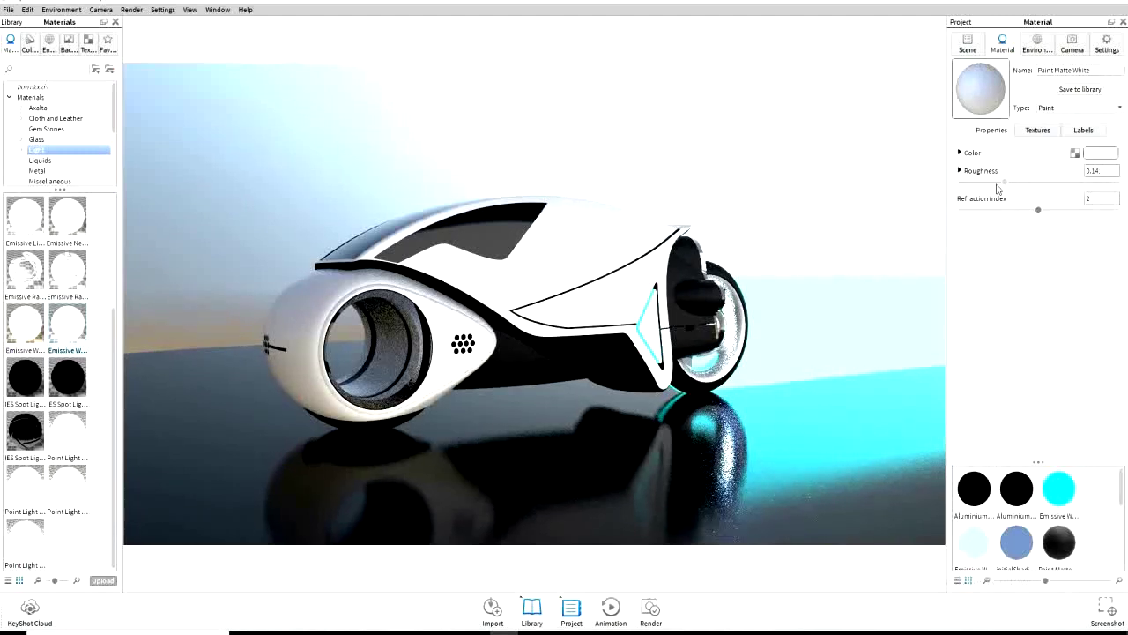
left_click_drag(998, 188, 1048, 211)
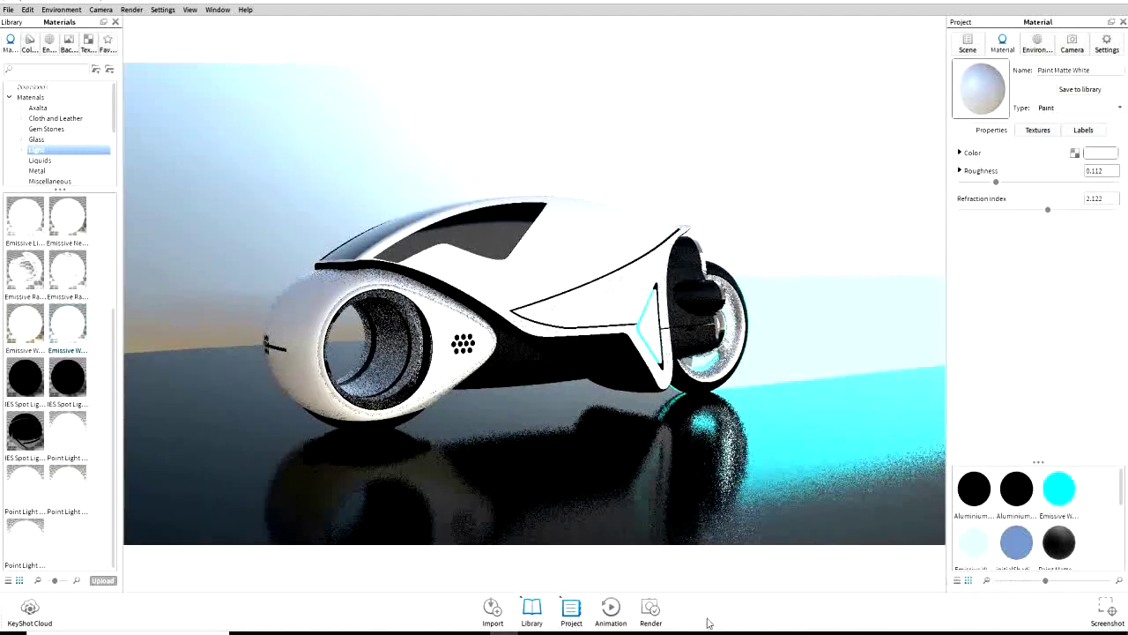
left_click_drag(451, 404, 469, 403)
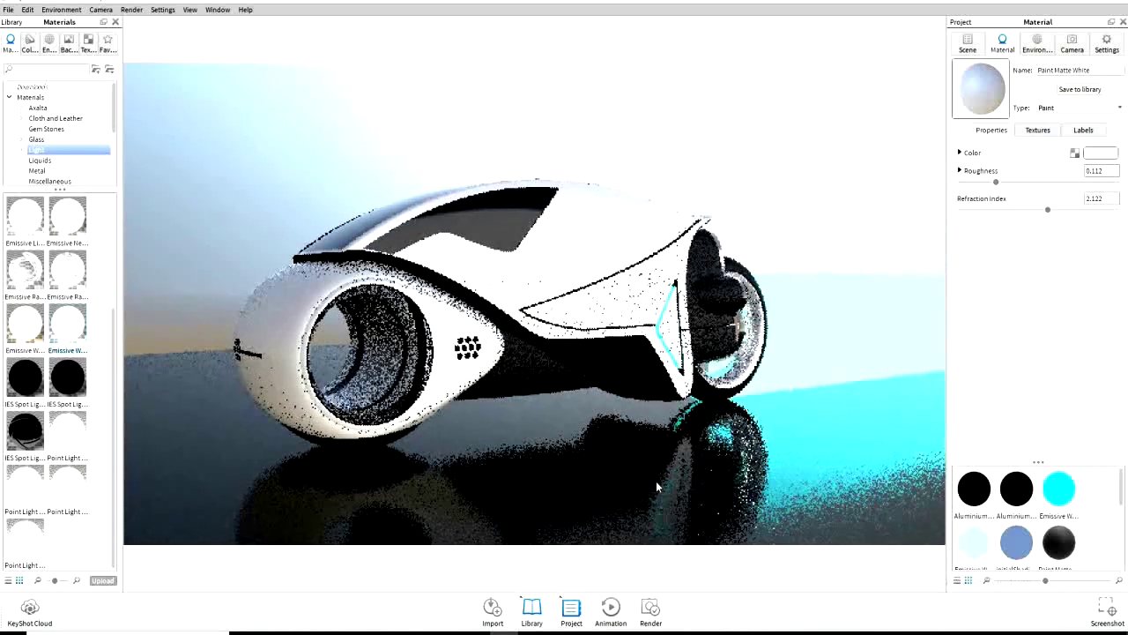
right_click(815, 316)
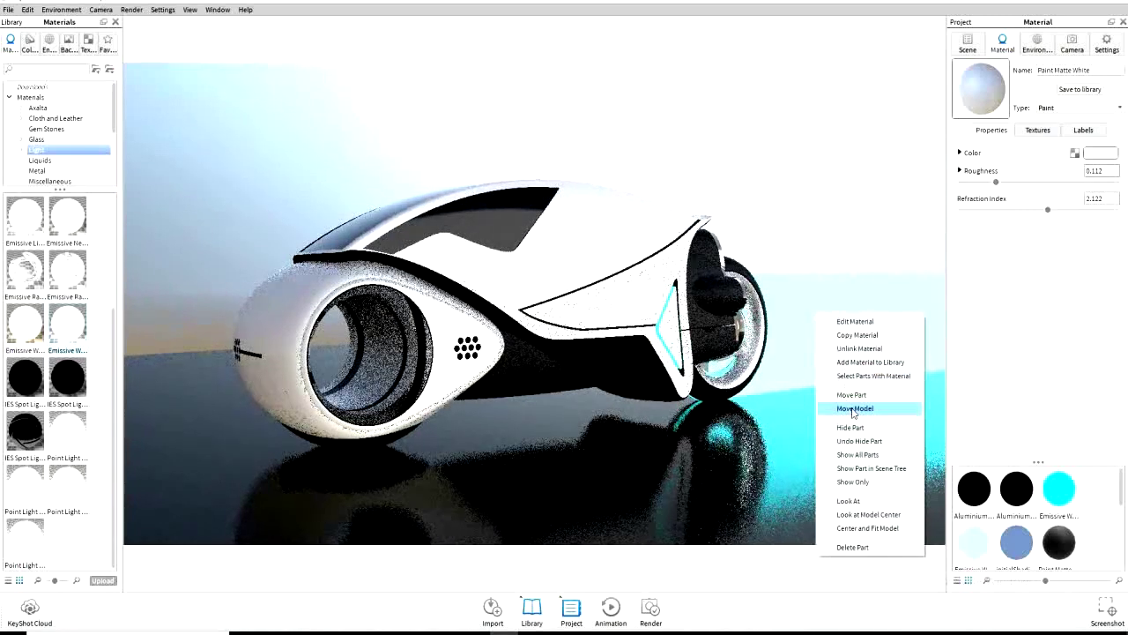
Shift the model slightly along its vertical axis, confirm the position, and bring up Render options
left_click(853, 410)
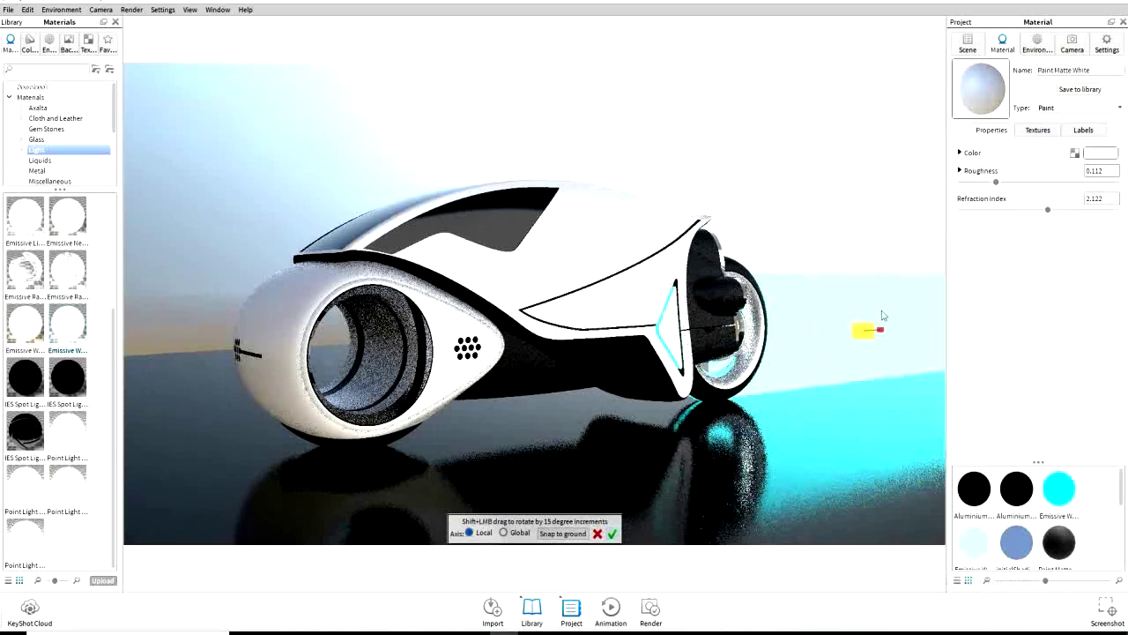
left_click(861, 365)
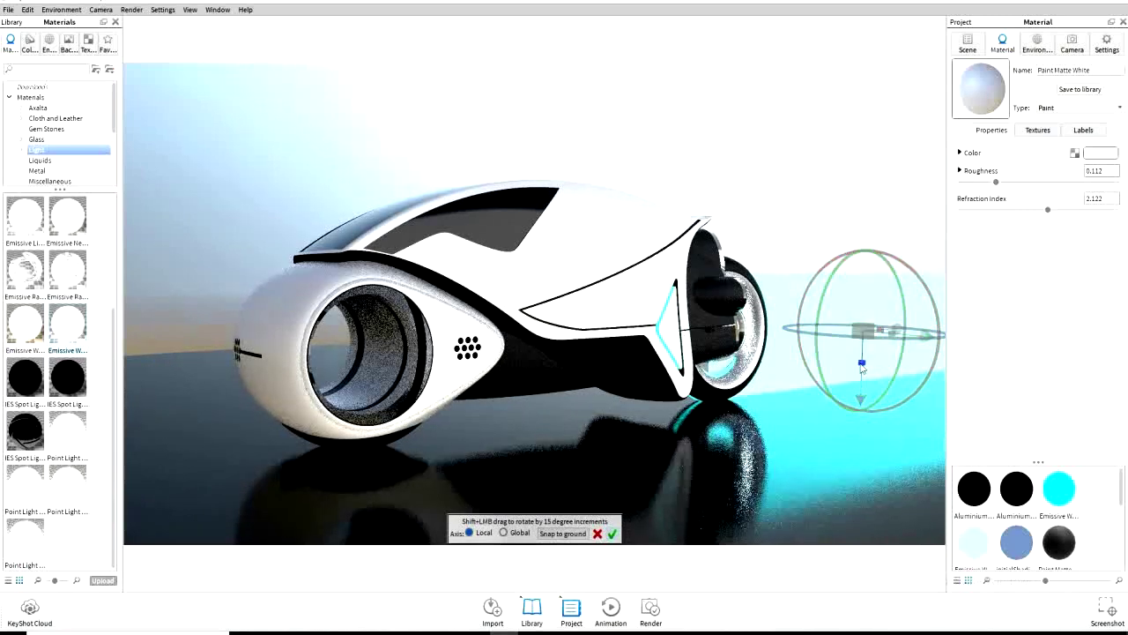
left_click_drag(861, 379, 861, 392)
left_click(861, 400)
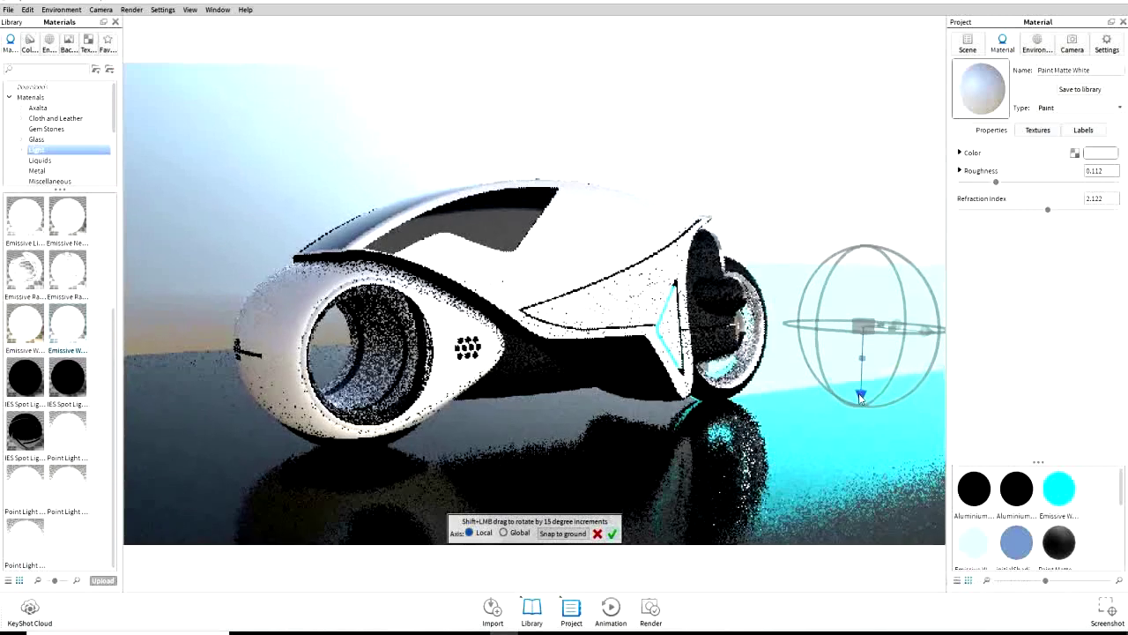
left_click(615, 535)
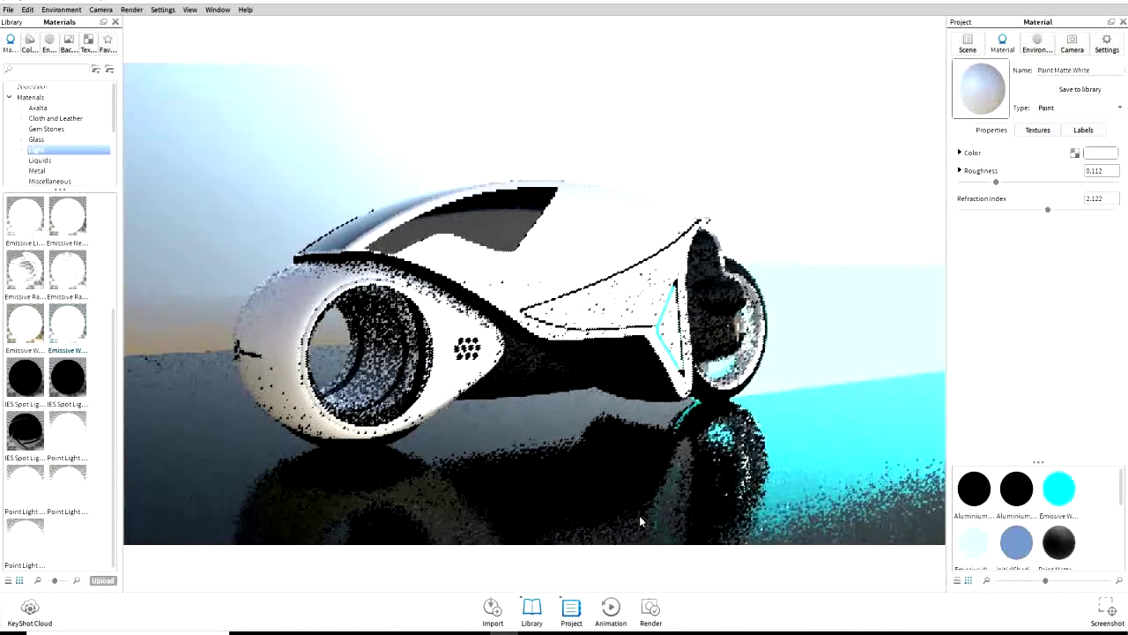
left_click(650, 607)
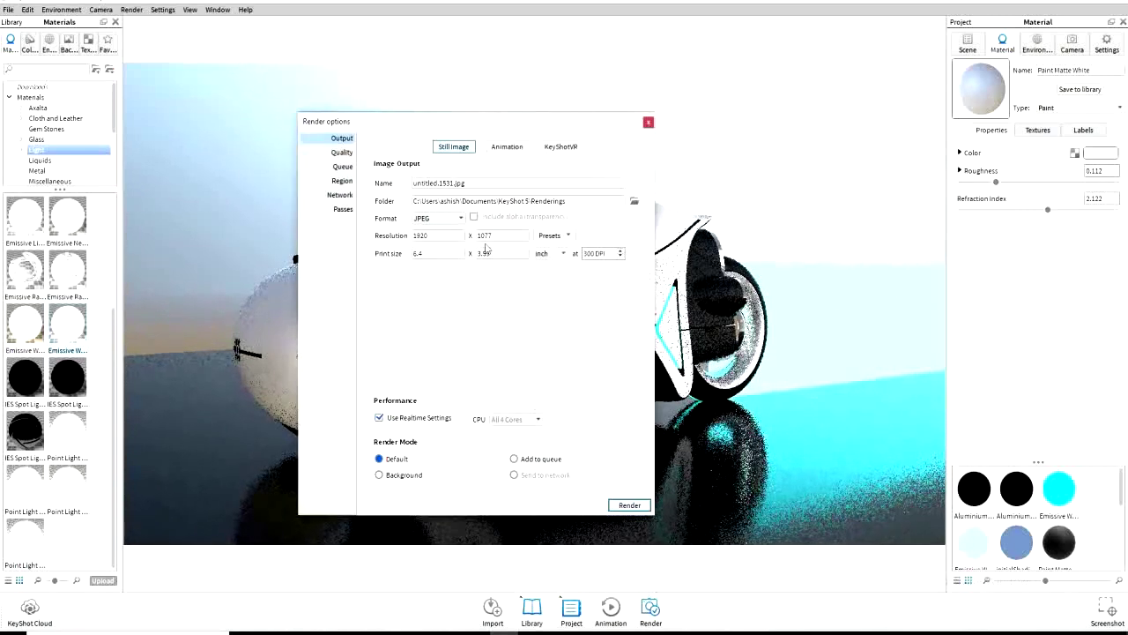
Start rendering the 1920 x 1077 JPEG still image
left_click(627, 506)
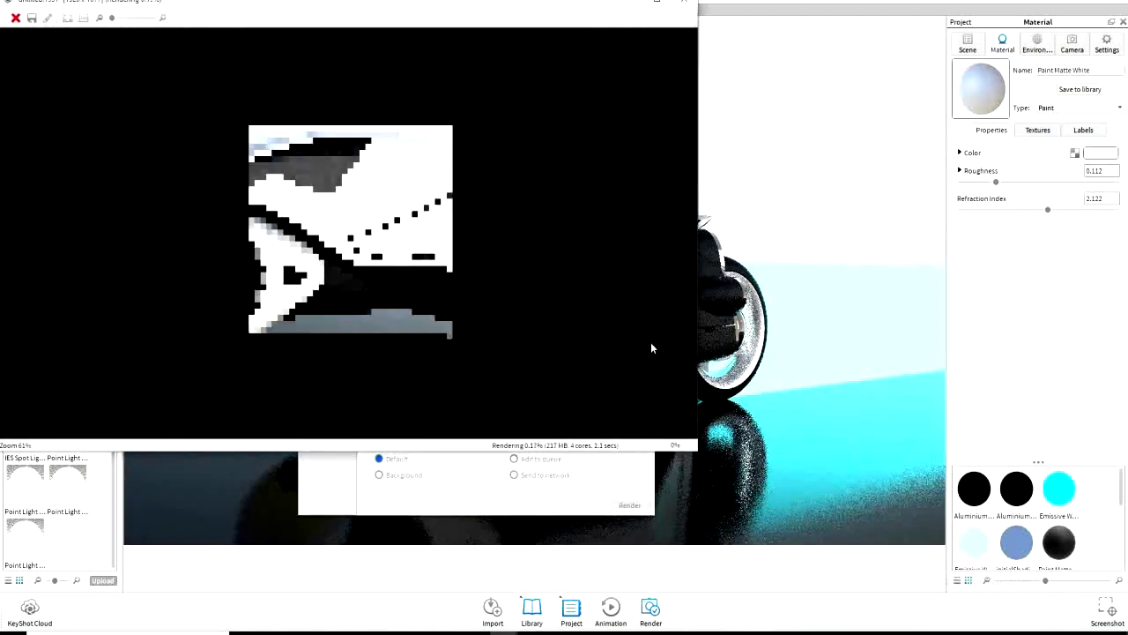